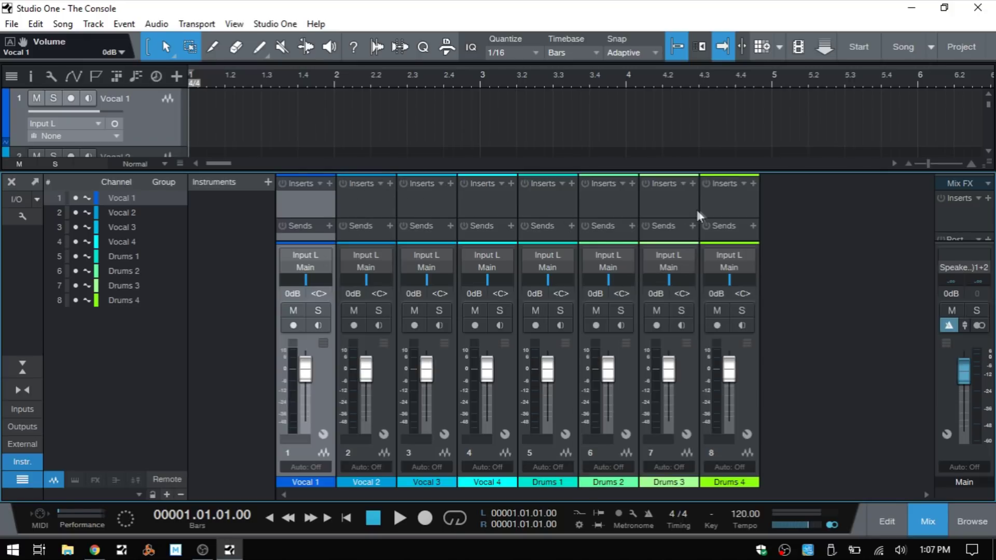
Expand the Vocal 3 channel in the small console view to examine its inserts and sends, and return to the large view
click(511, 184)
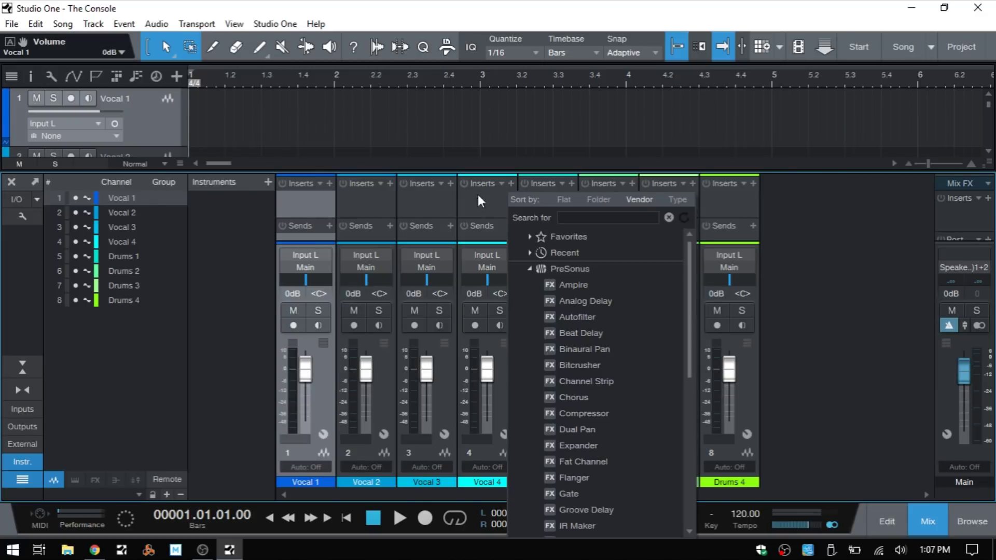
key(Escape)
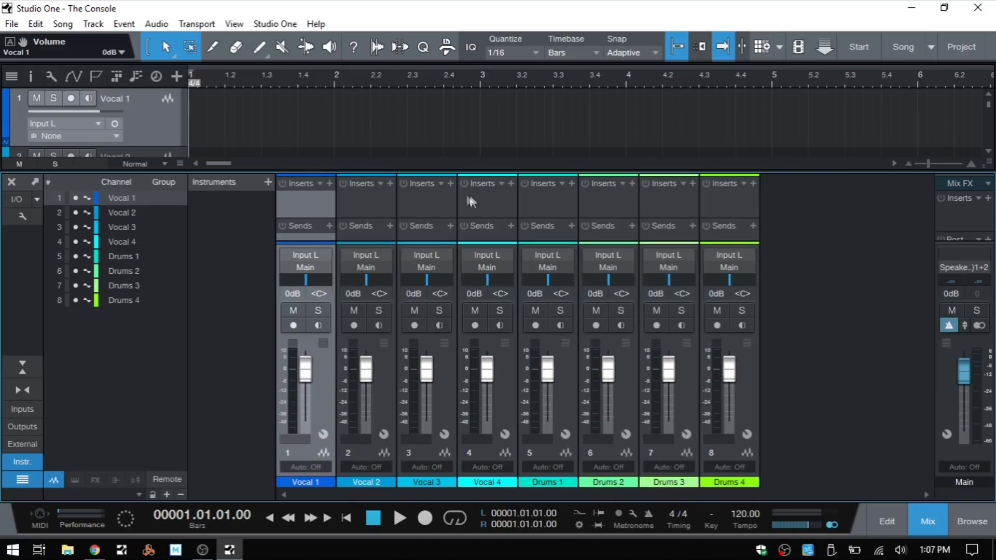
click(22, 366)
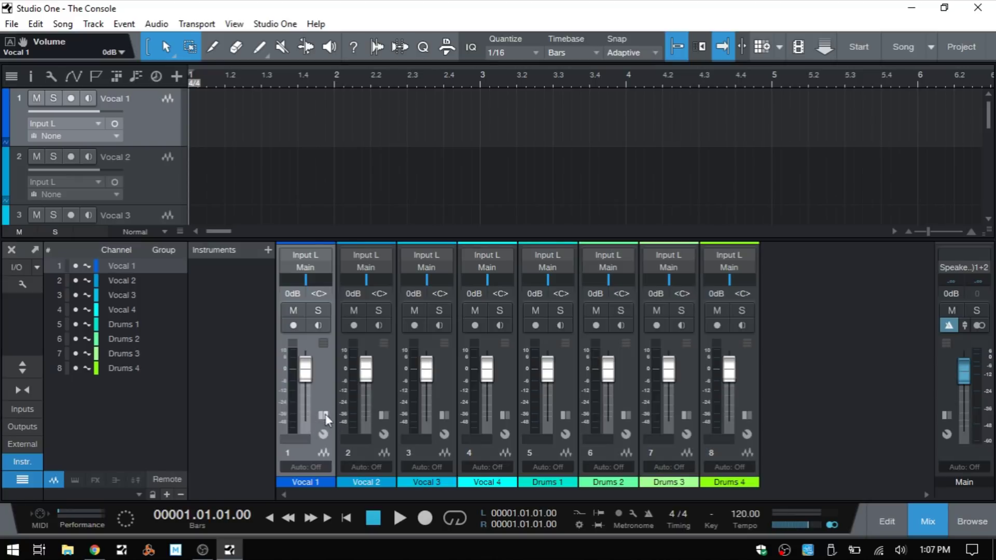
click(443, 415)
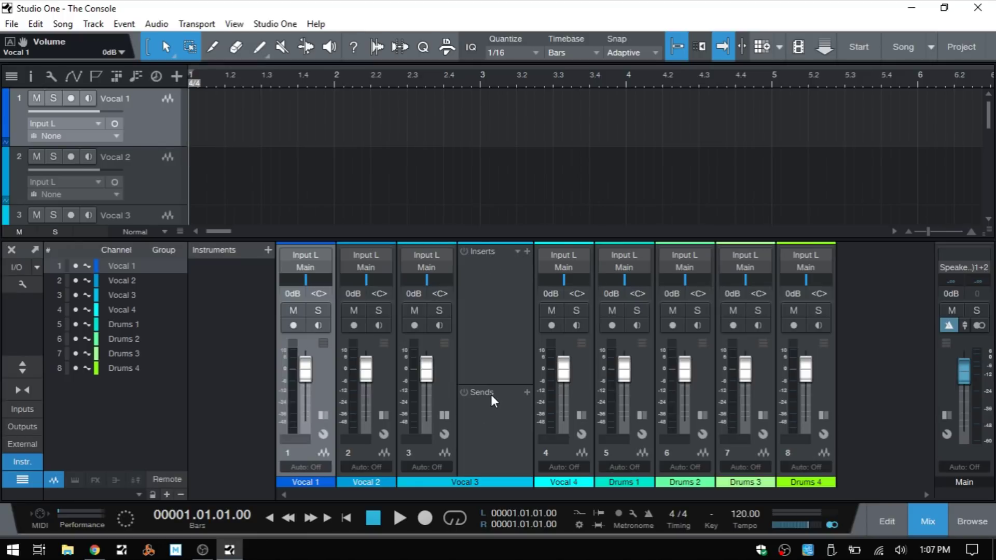
click(445, 415)
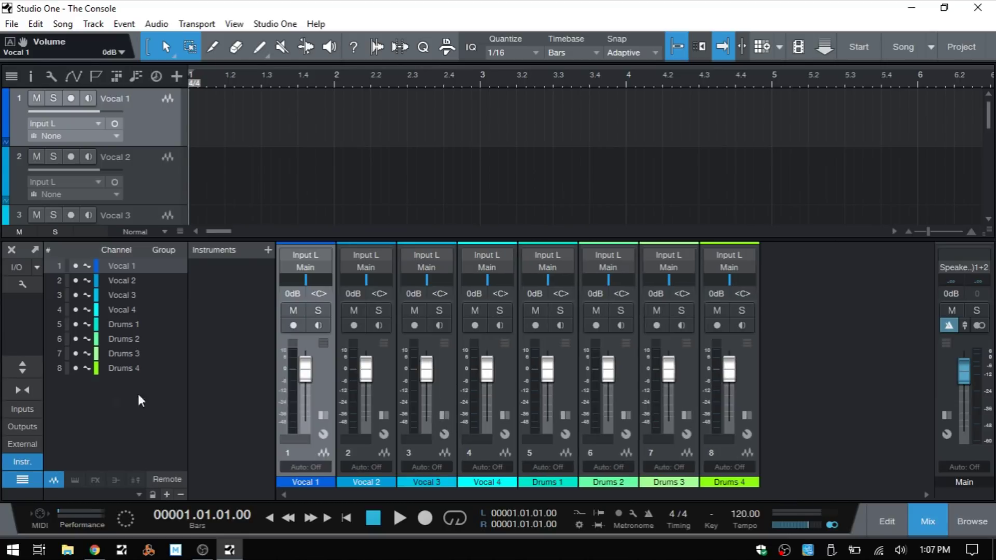
click(22, 365)
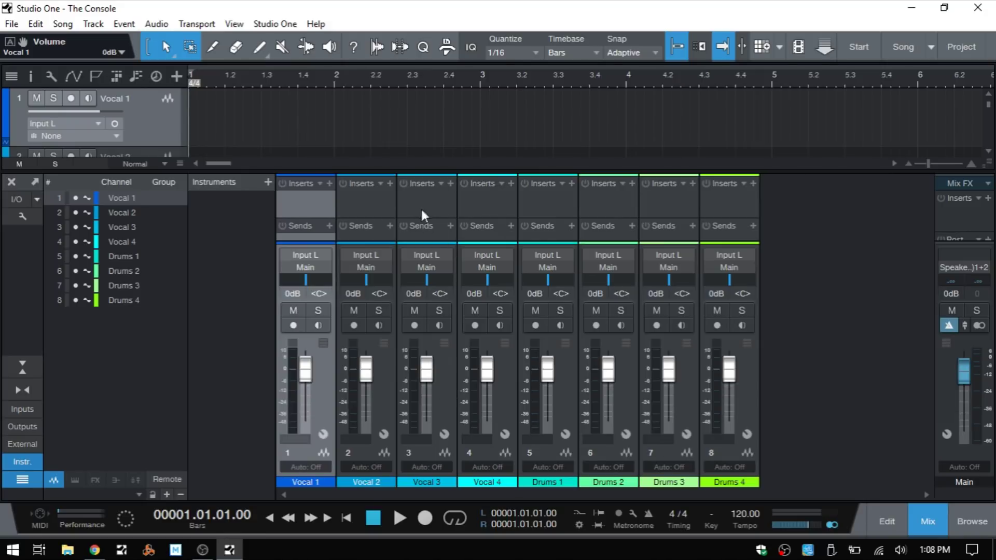
Preview the narrow channel strips in the large and small console views, and restore the wide, large view
click(24, 390)
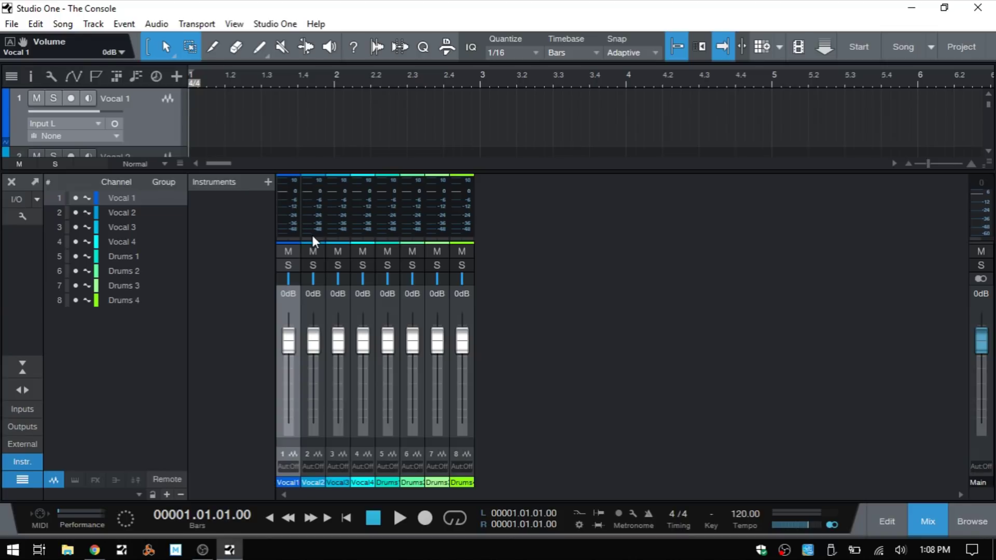
mouse_move(312, 237)
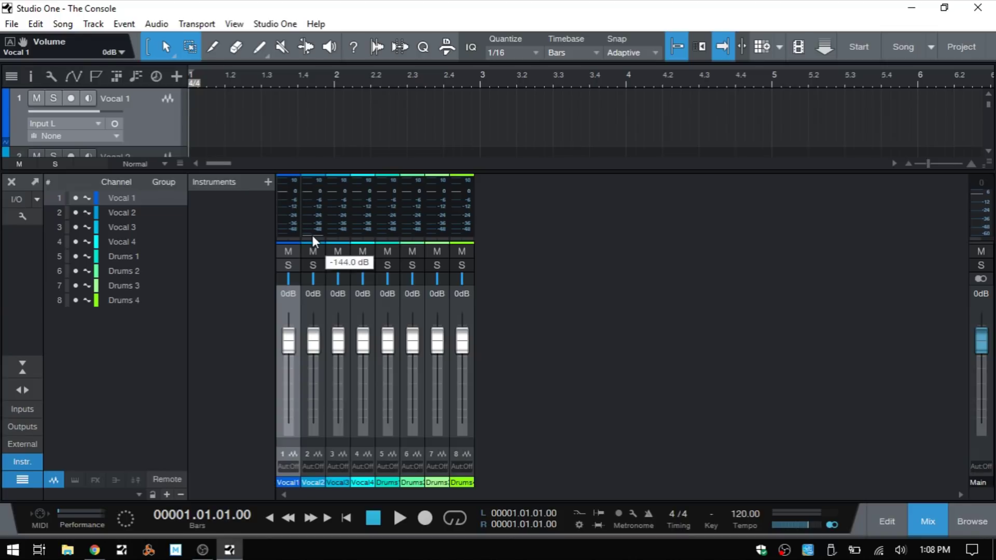
click(22, 368)
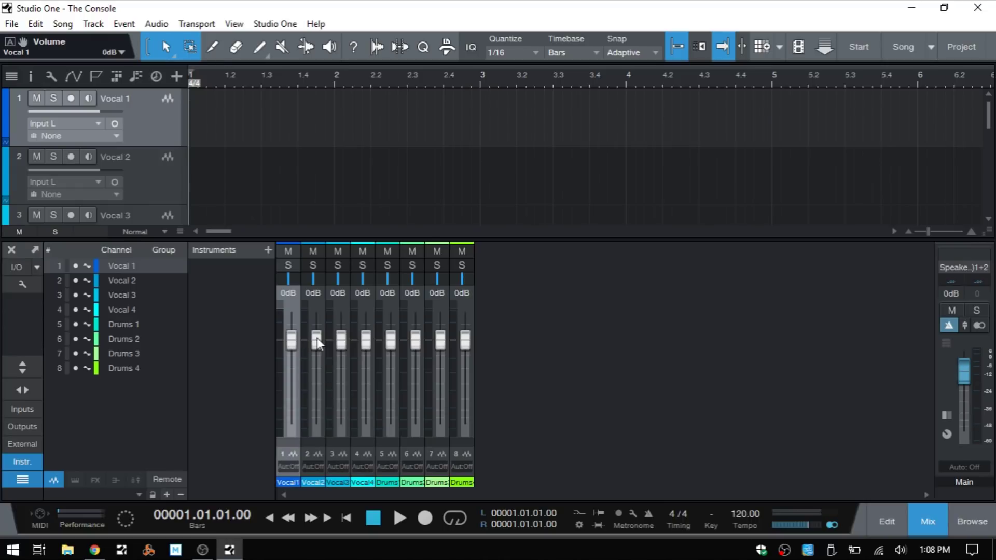
click(21, 387)
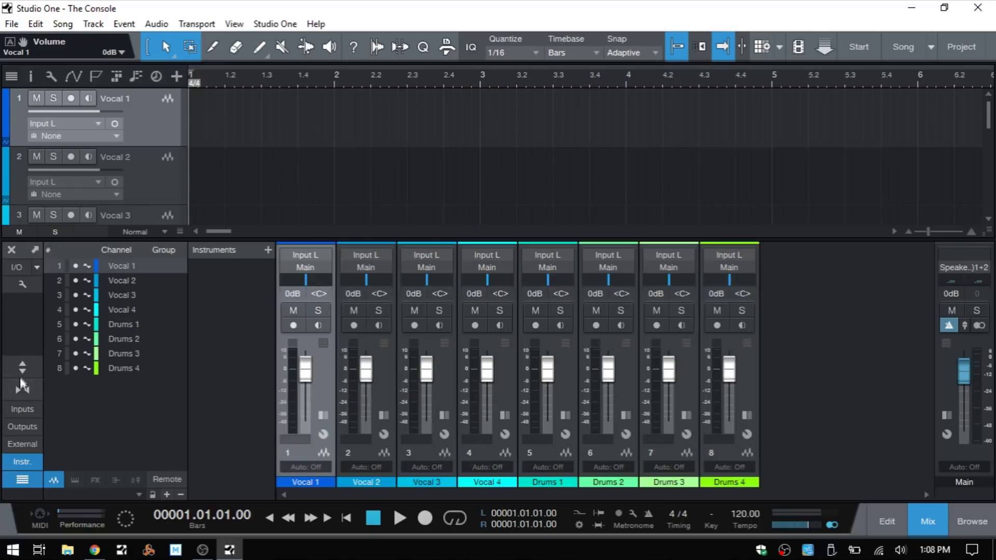
click(20, 368)
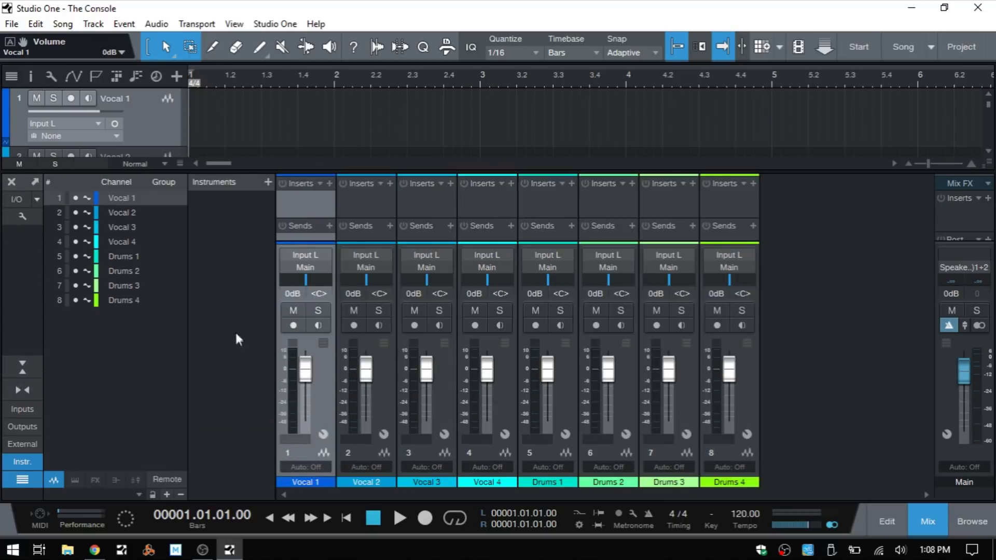
Show the input channels in the console and browse the effects available as inserts for Input L+R
click(21, 409)
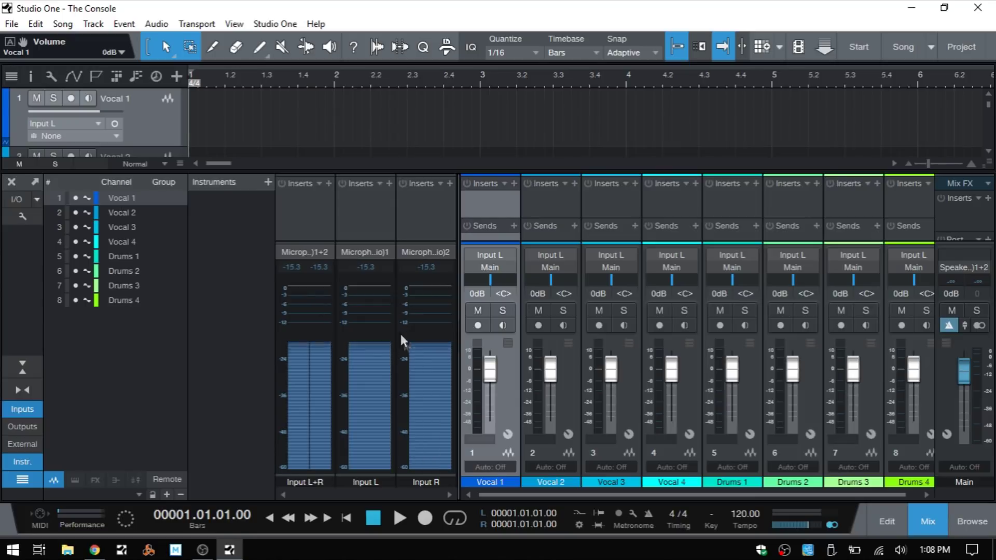
mouse_move(391, 323)
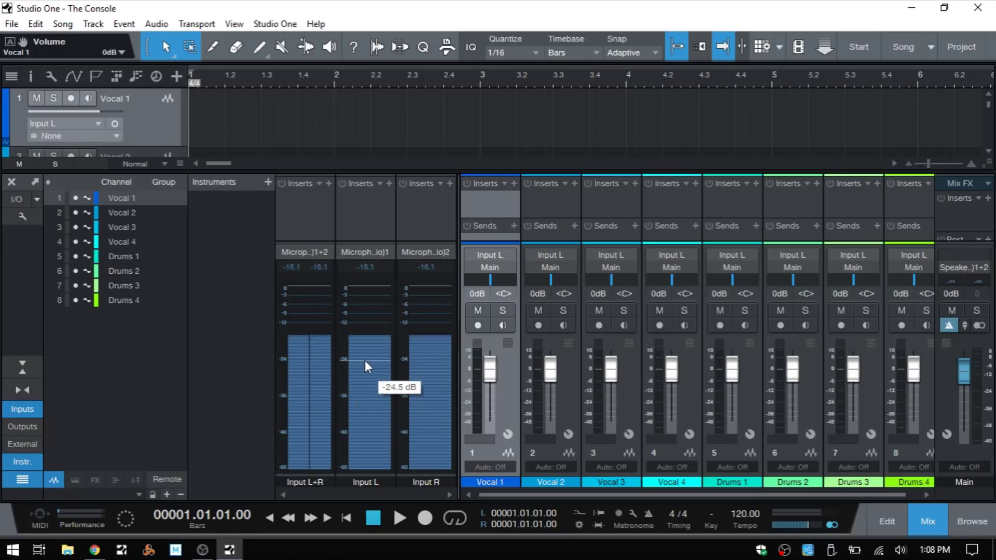
click(329, 182)
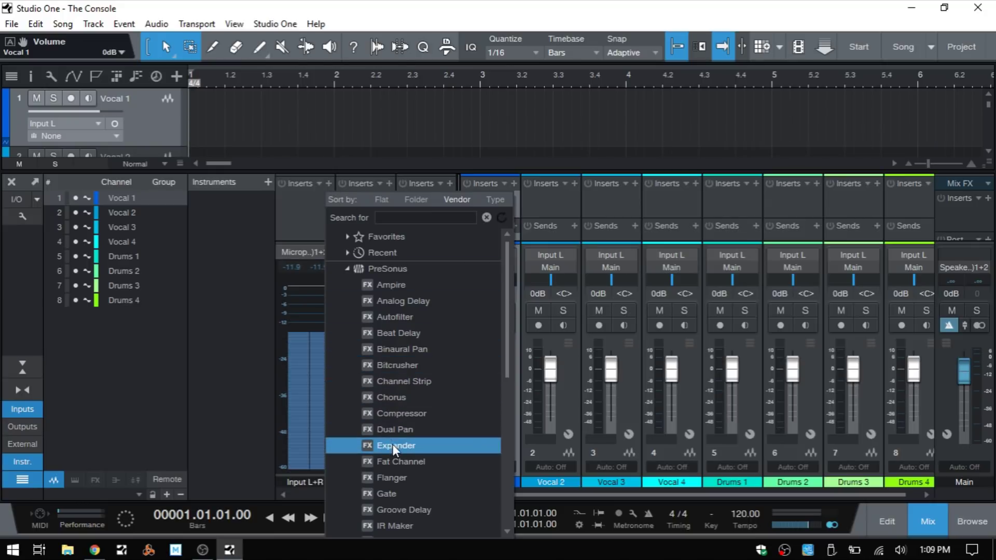
click(303, 216)
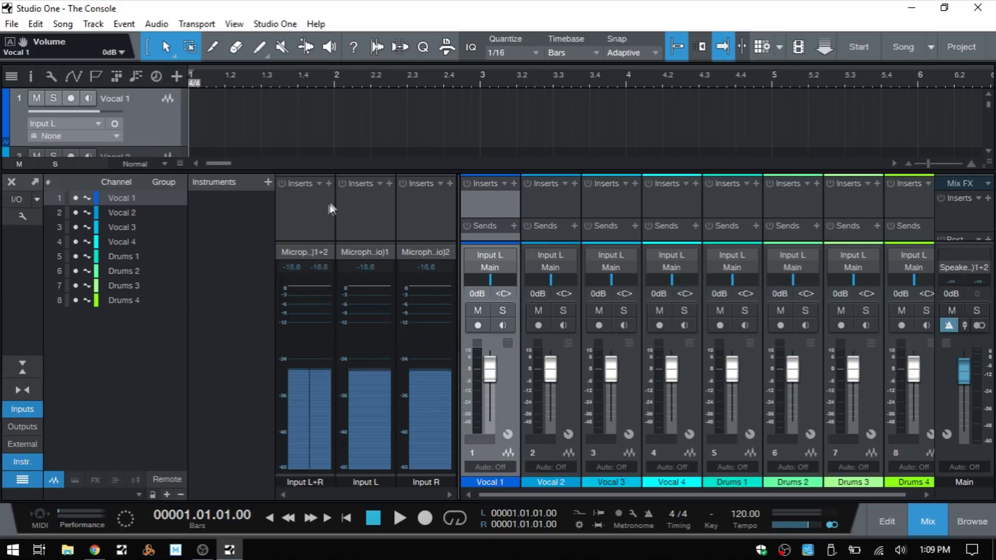
click(329, 183)
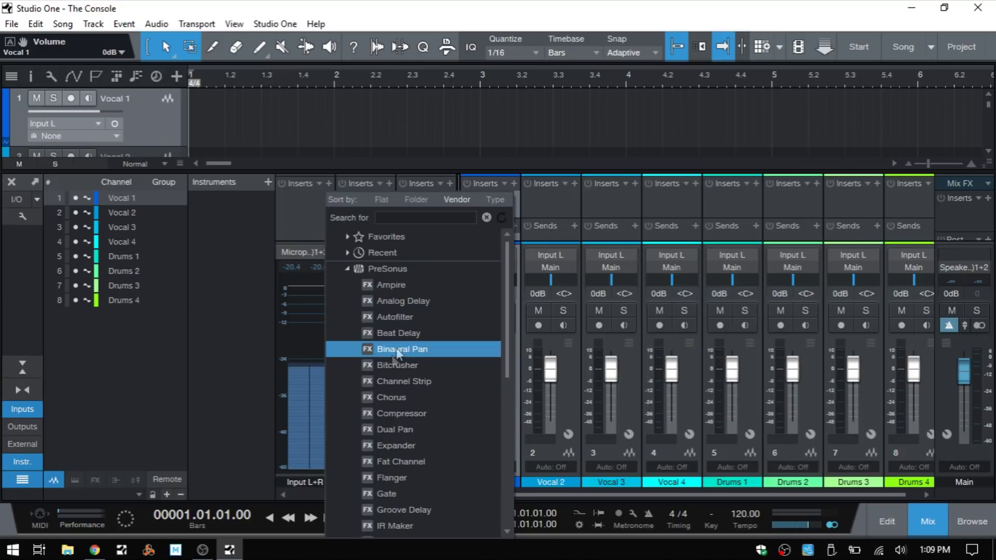
click(347, 269)
click(347, 285)
click(348, 285)
click(294, 225)
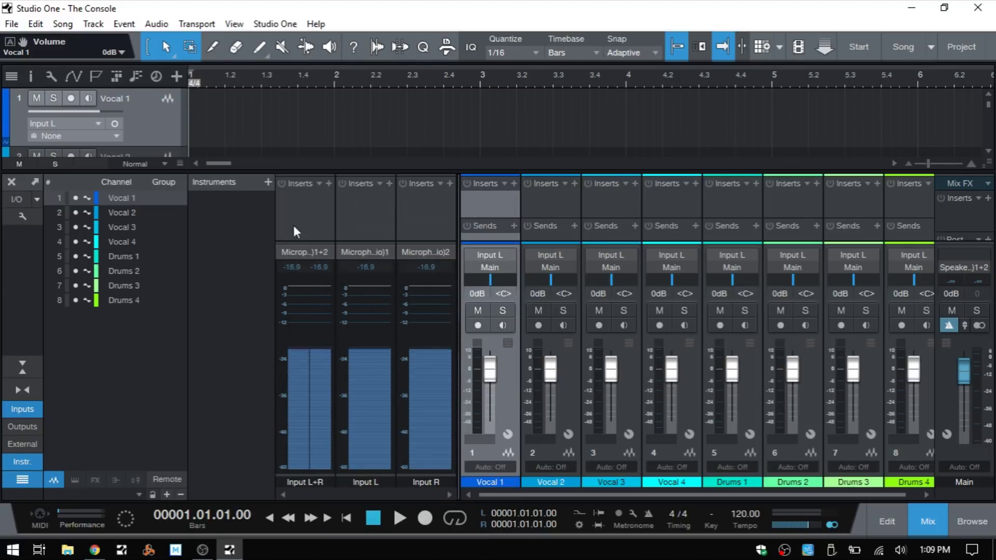
Load the Female Pop vocal FX chain into the inserts of the Input L+R channel
click(318, 186)
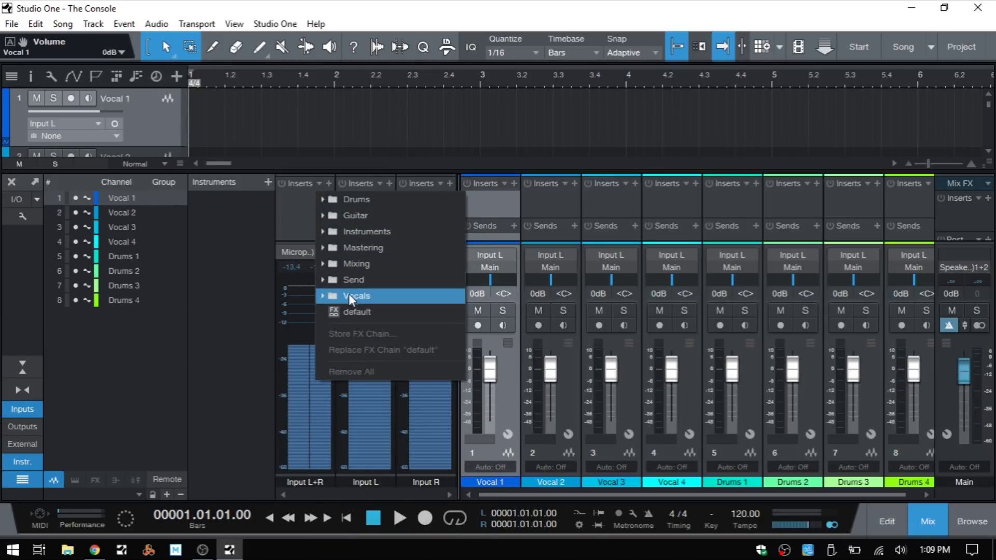
click(325, 294)
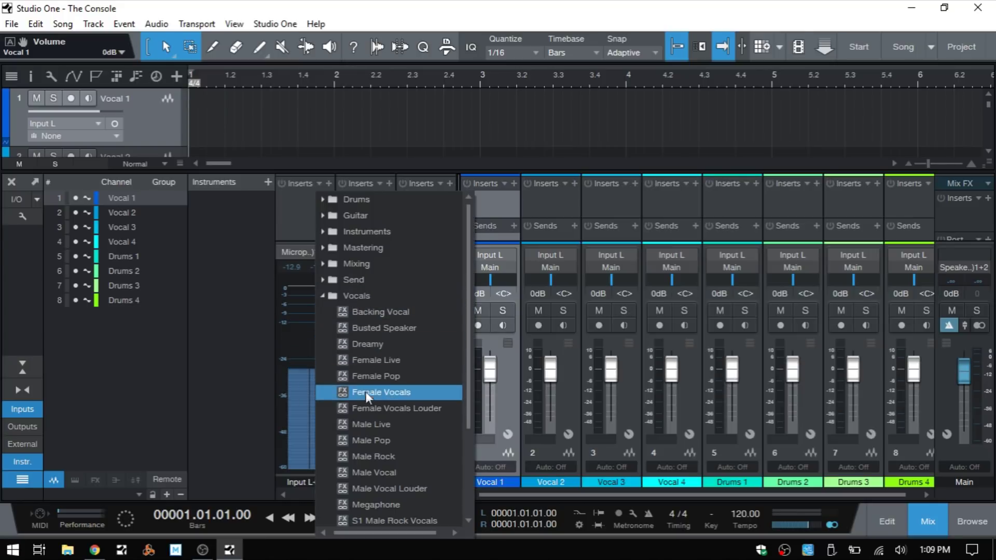
click(369, 376)
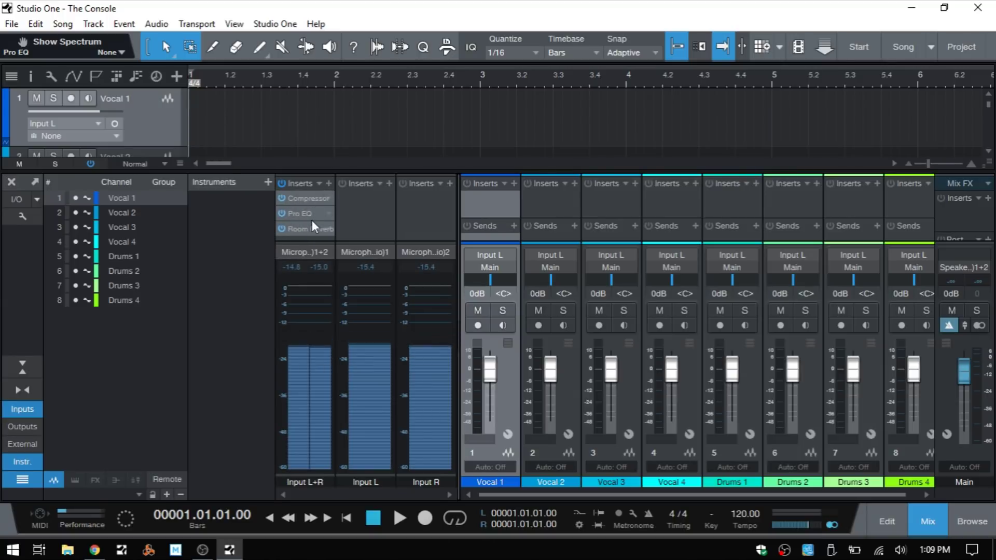
Remove all inserts from the Input L+R channel and hide the input channels
click(318, 185)
click(356, 388)
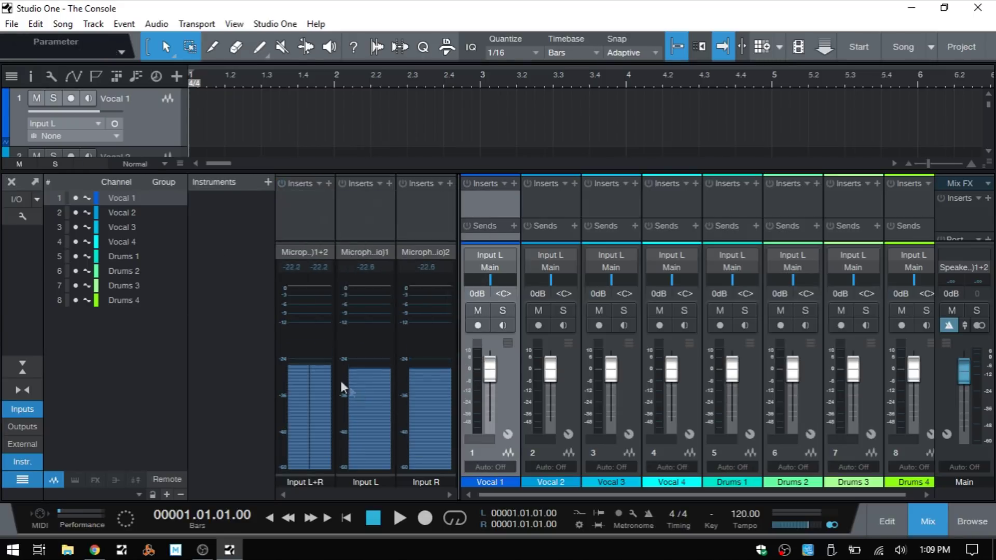
click(23, 409)
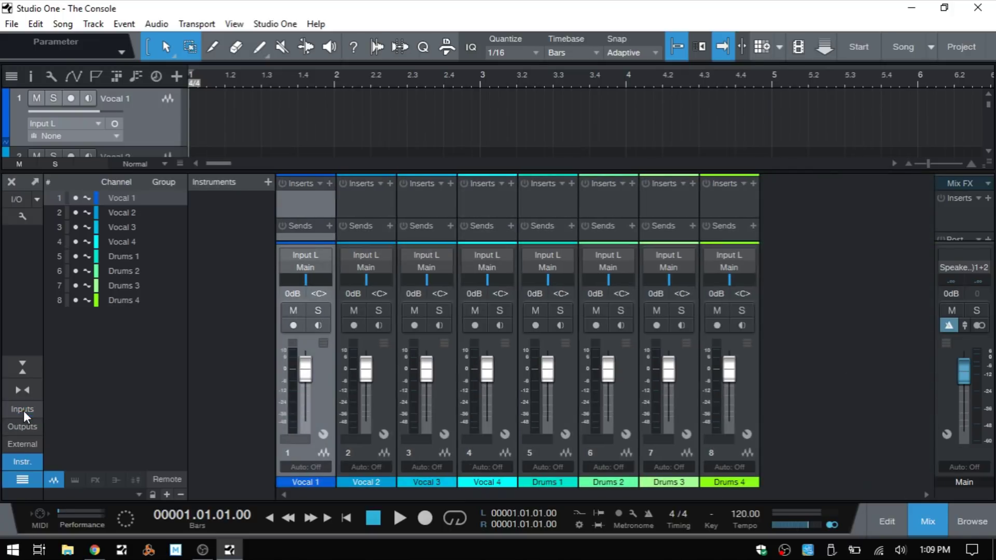
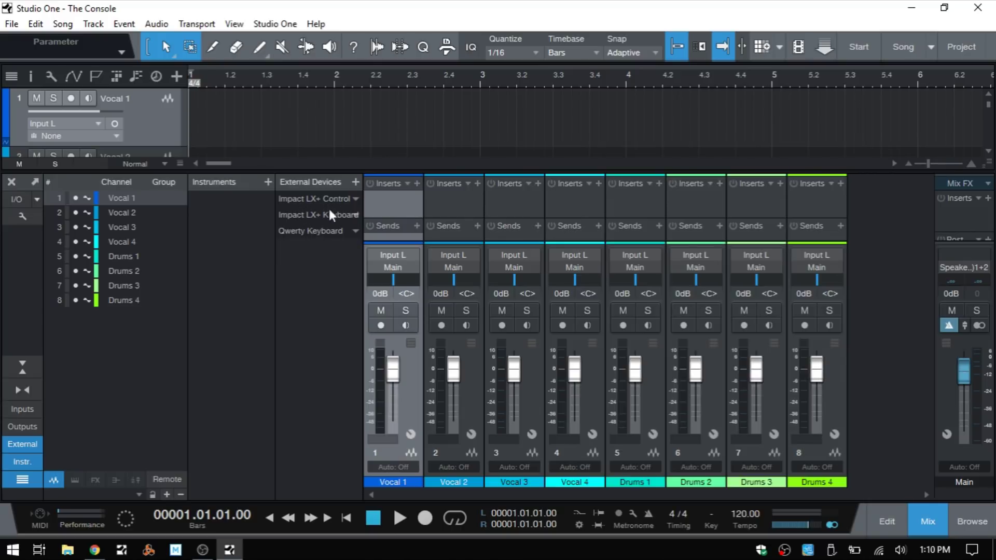
View the control map of the Impact LX+ Control external device and close it
click(356, 198)
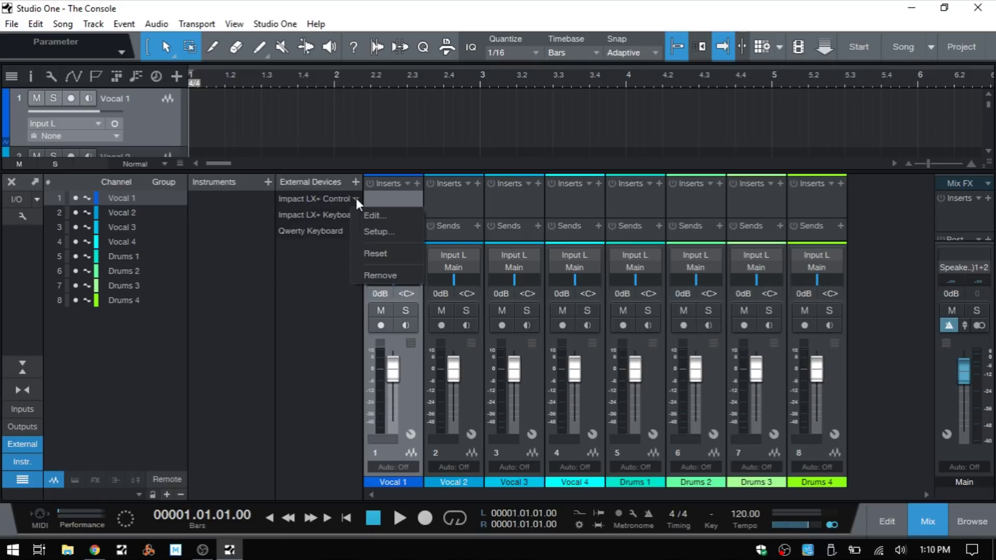
click(376, 217)
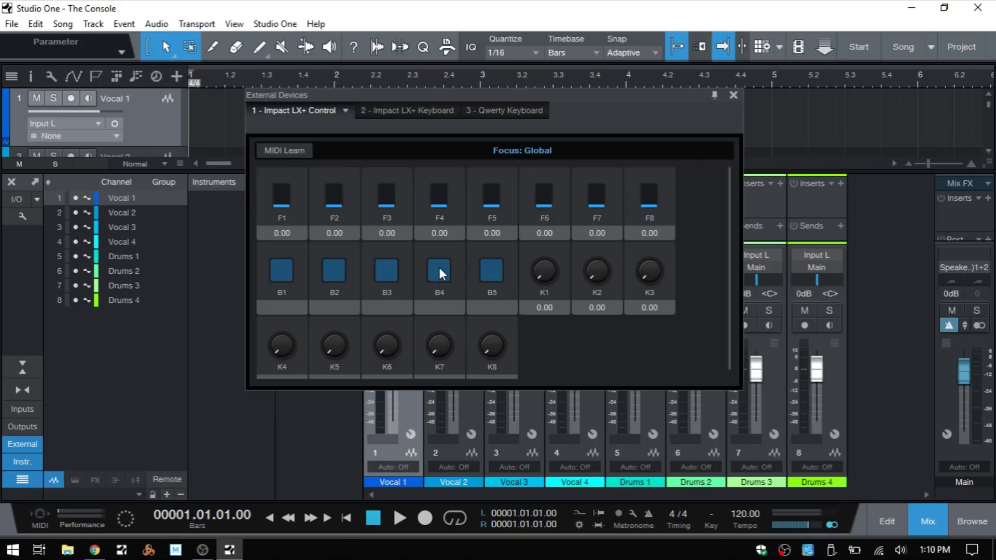
click(734, 96)
Review the device setup and remaining options of the Impact LX+ Control without changing anything
click(354, 197)
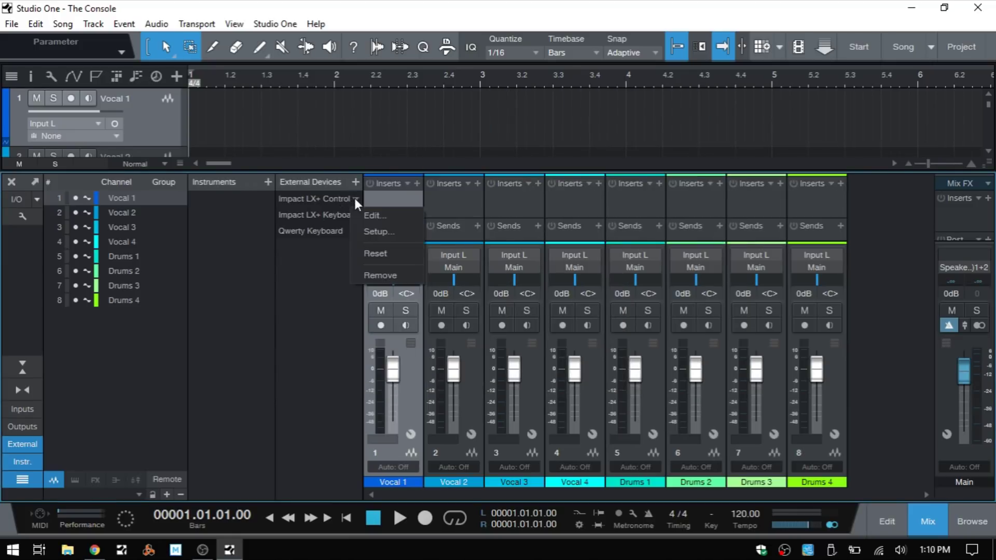
click(372, 235)
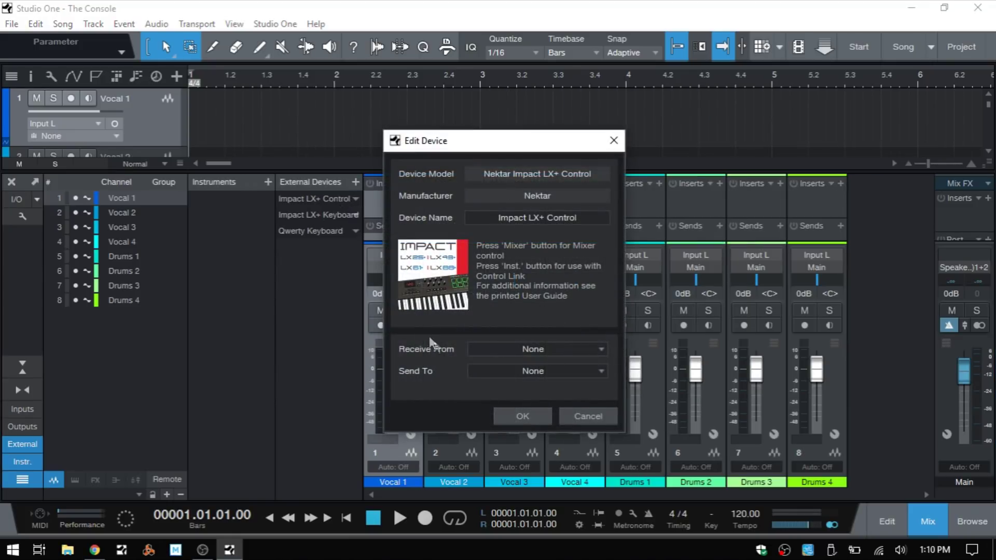
click(589, 418)
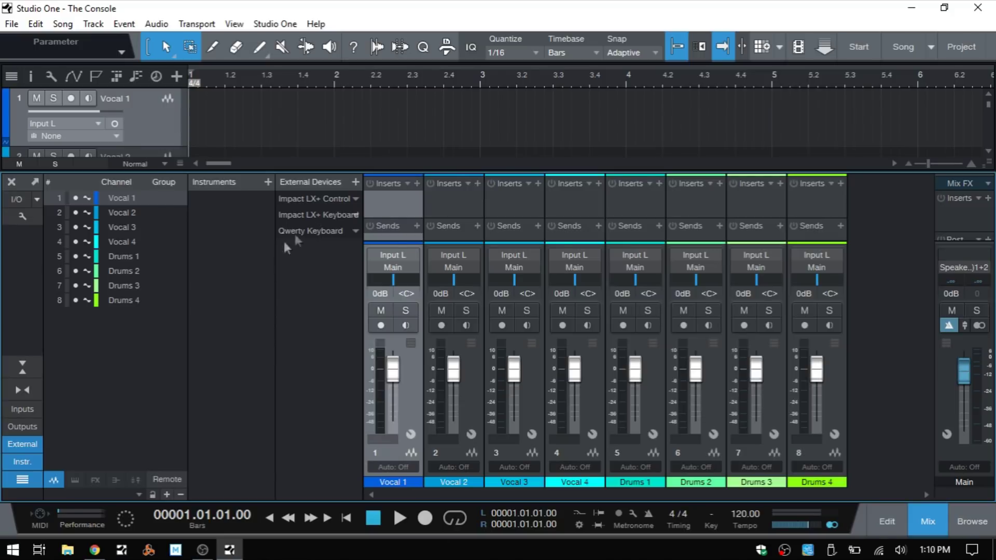
click(356, 200)
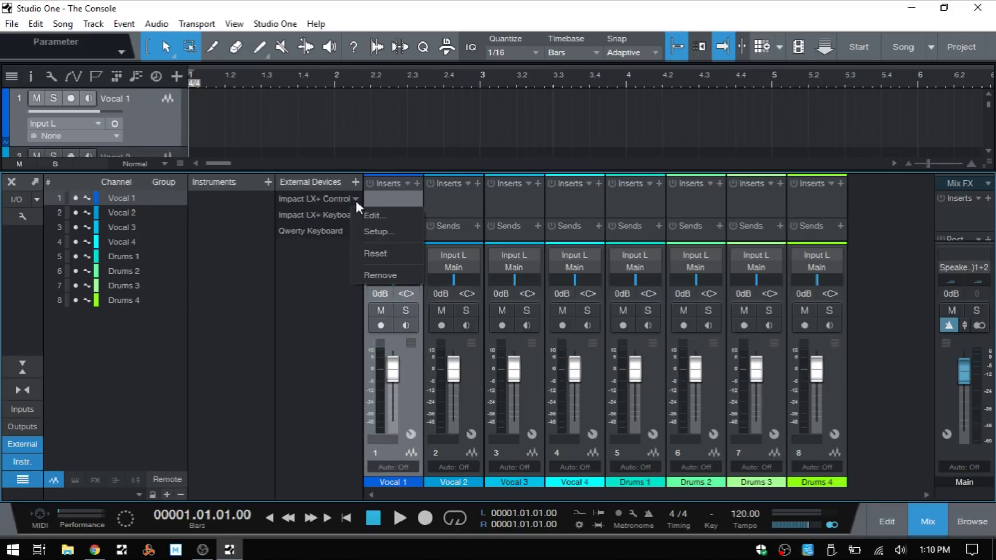
click(388, 275)
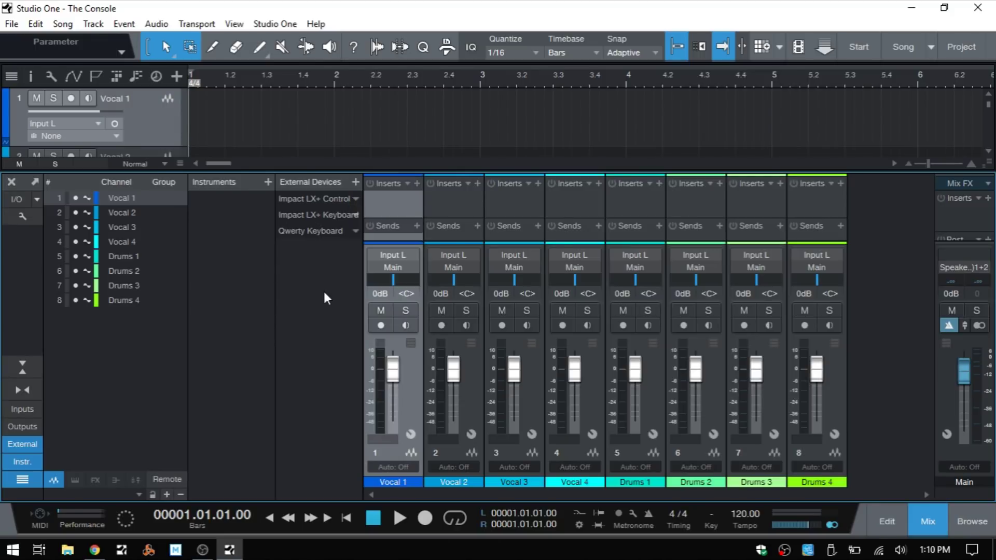
Hide the external devices and instruments lists in the console
click(18, 443)
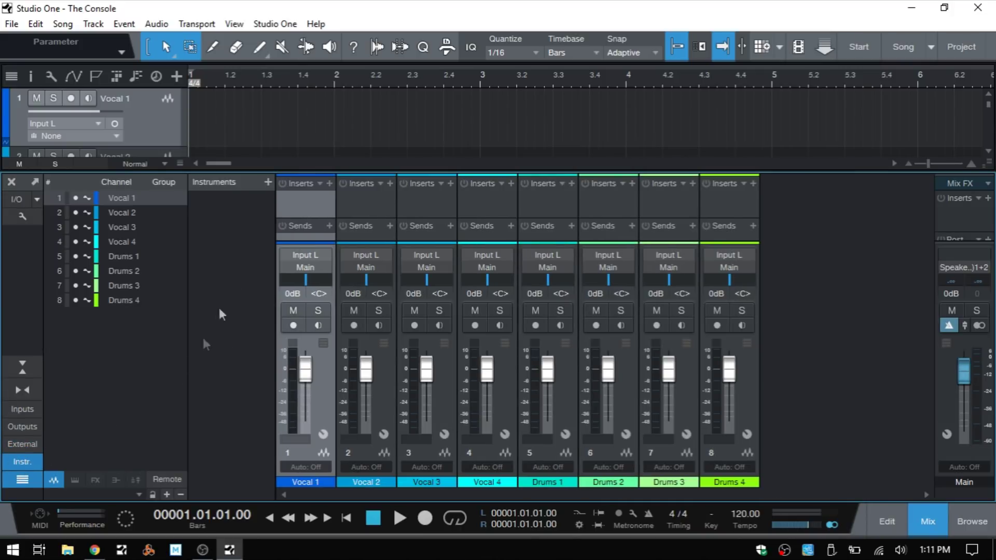
click(21, 462)
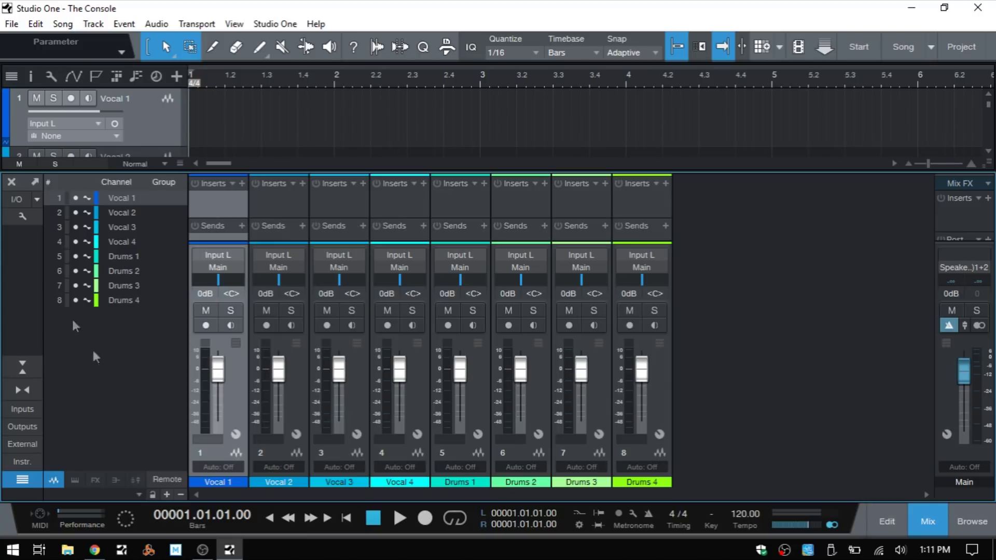
Review the channel-adding options in the console's I/O list, the empty console area and the Drums 4 channel without choosing any
click(38, 199)
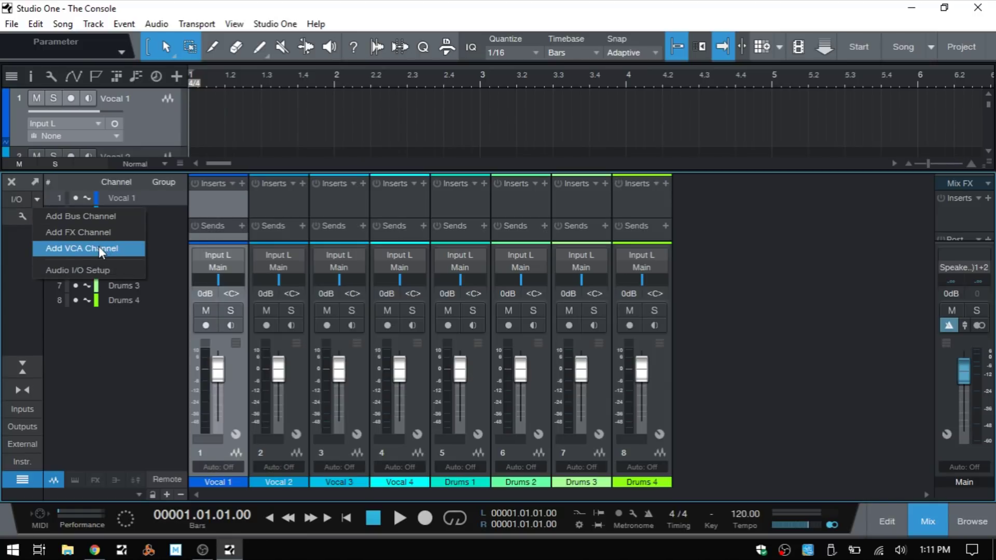
click(99, 374)
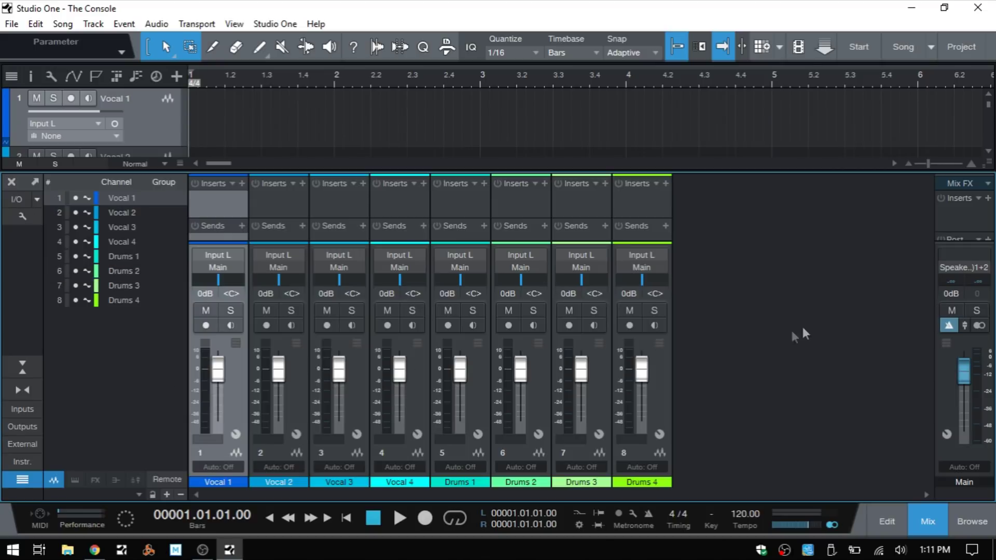
right_click(753, 328)
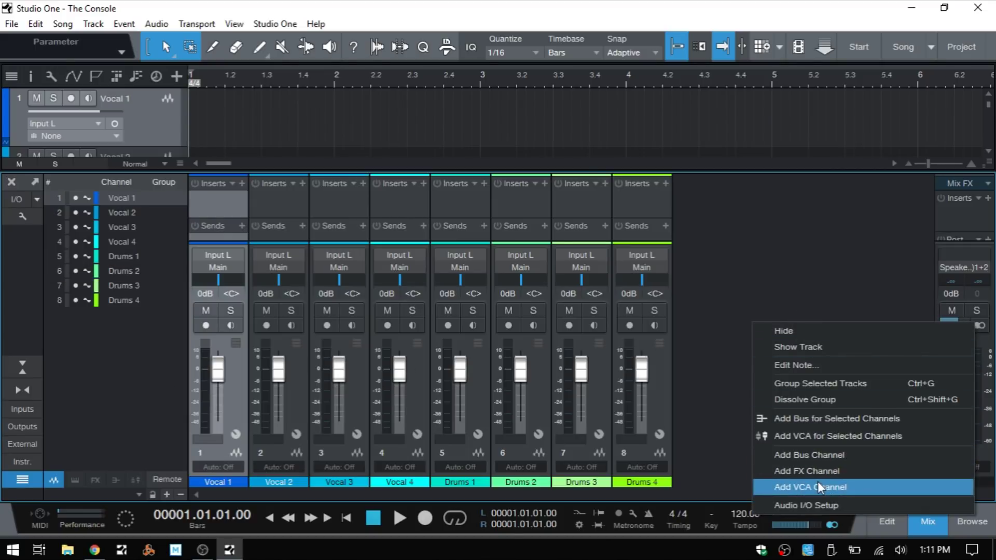
click(655, 399)
right_click(657, 389)
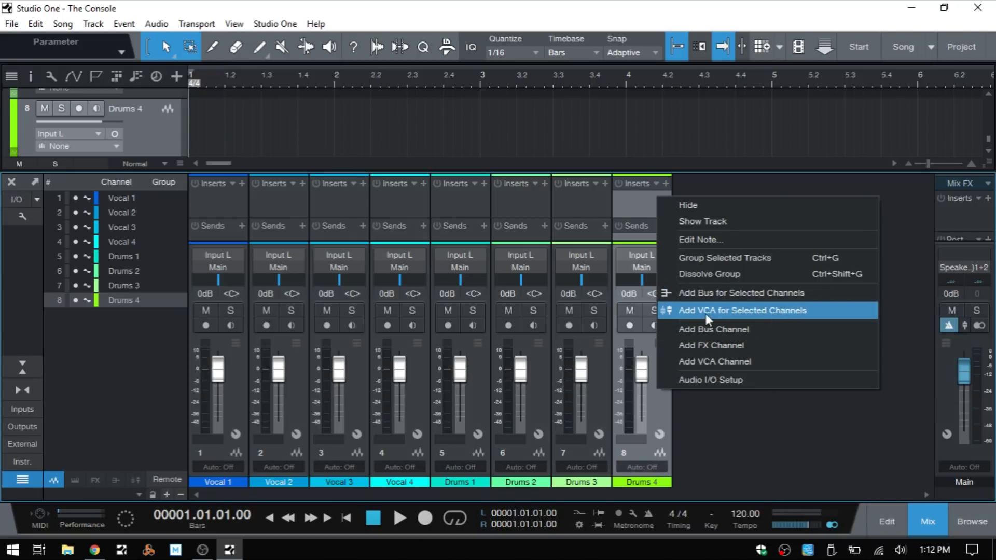
click(747, 415)
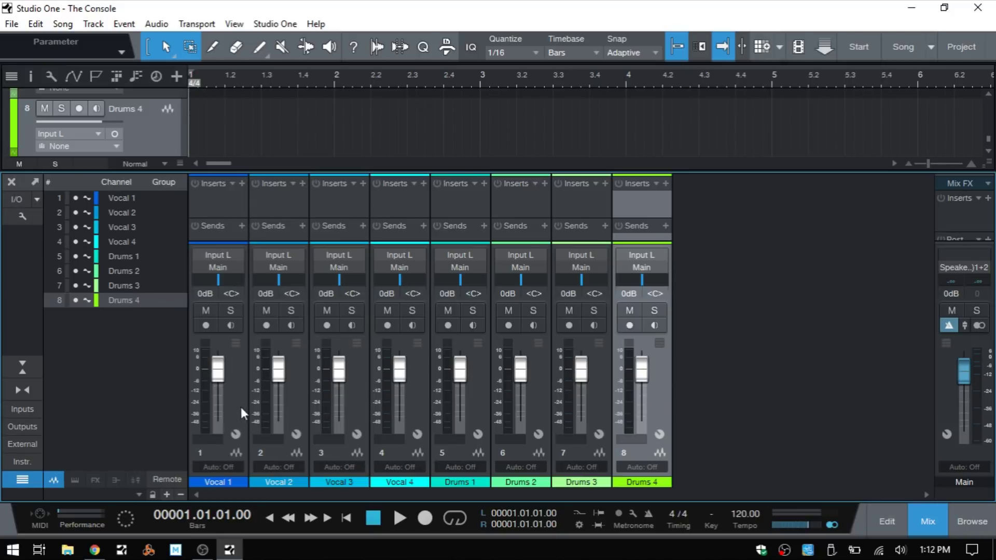
Add a bus for the selected channels Vocal 1 through Vocal 4
click(237, 384)
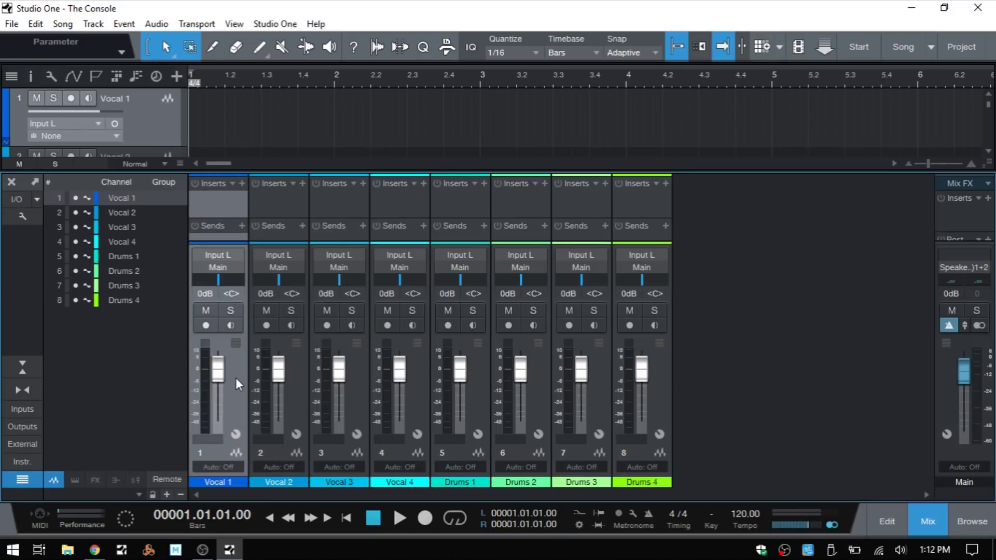
shift+click(416, 393)
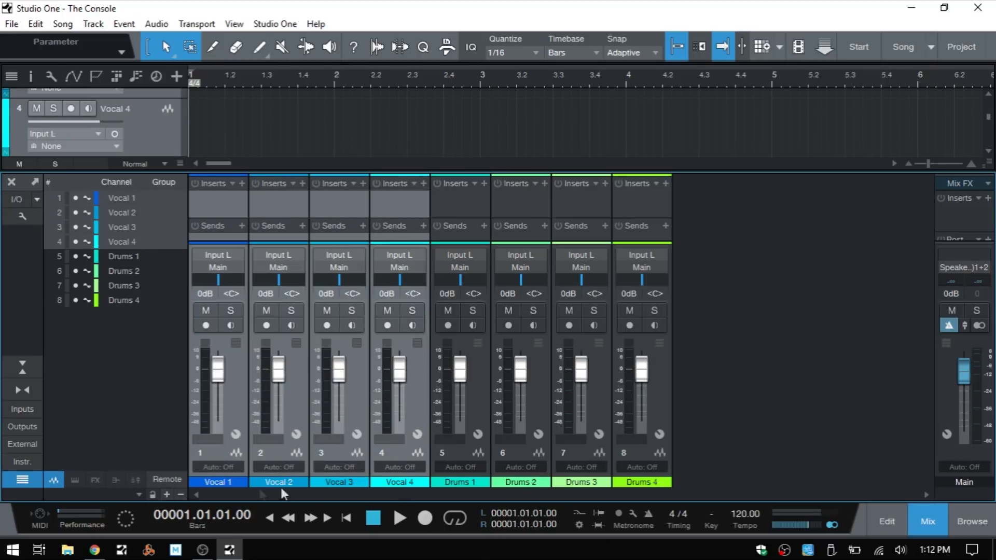
right_click(413, 383)
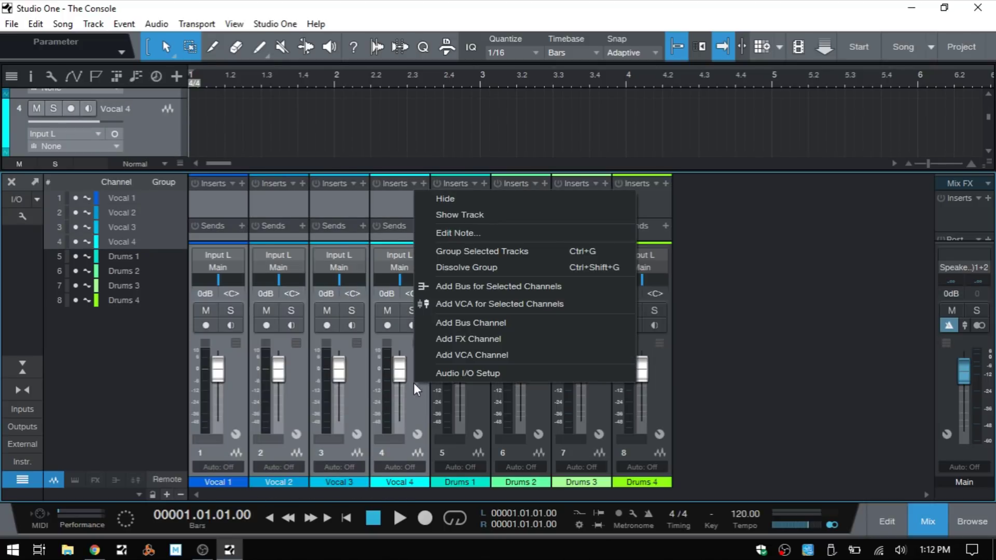
click(518, 289)
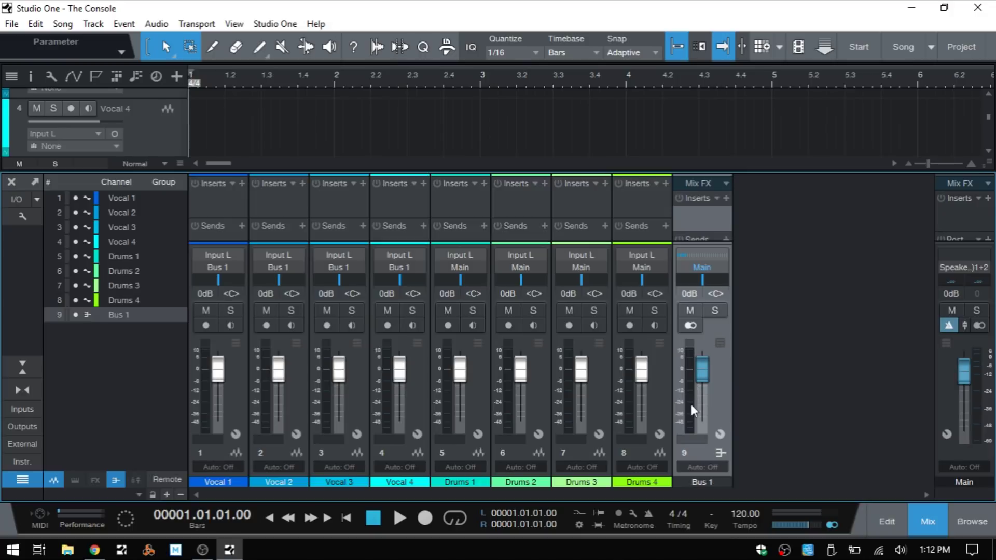
Check which channels feed Bus 1 and the output choices of Vocal 1, and remove the Bus 1 channel
click(695, 259)
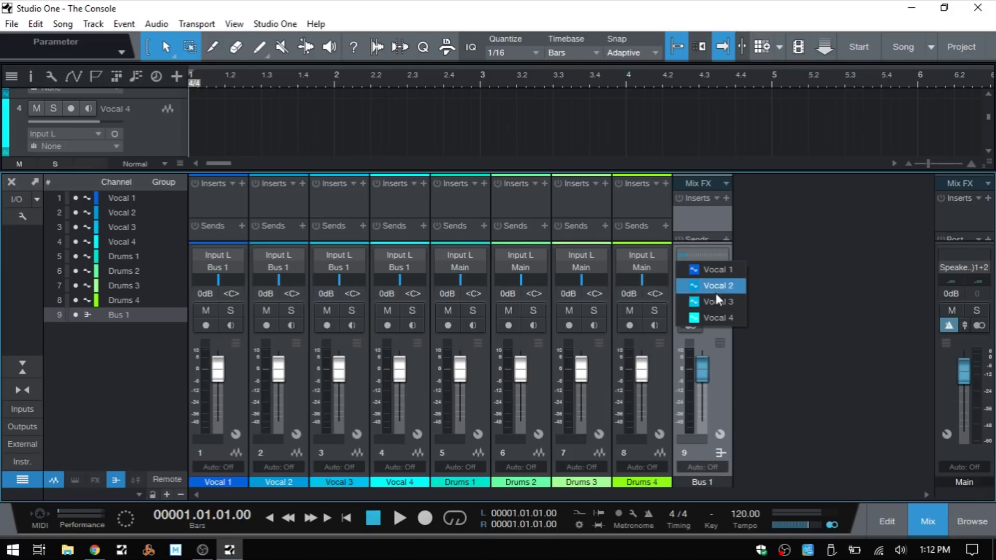
click(719, 392)
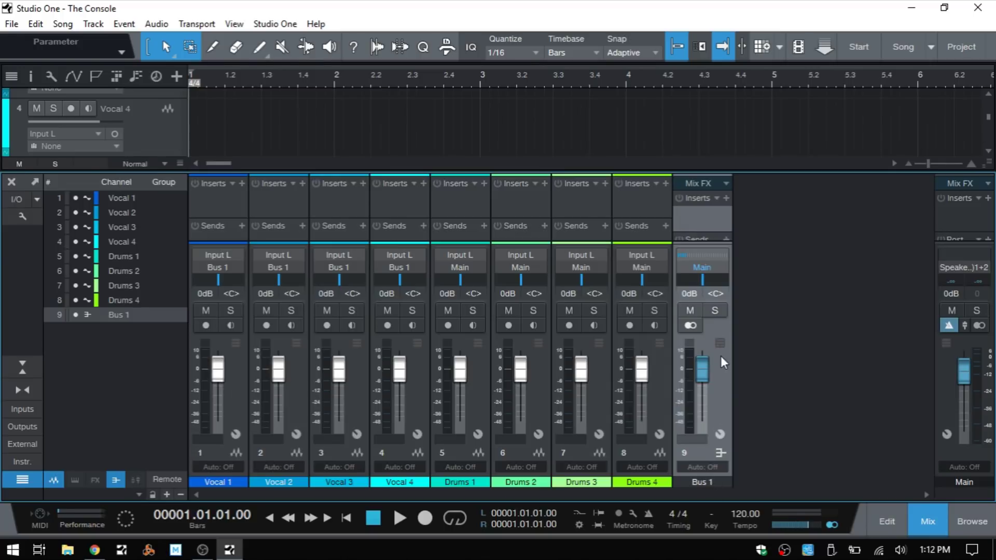
click(215, 269)
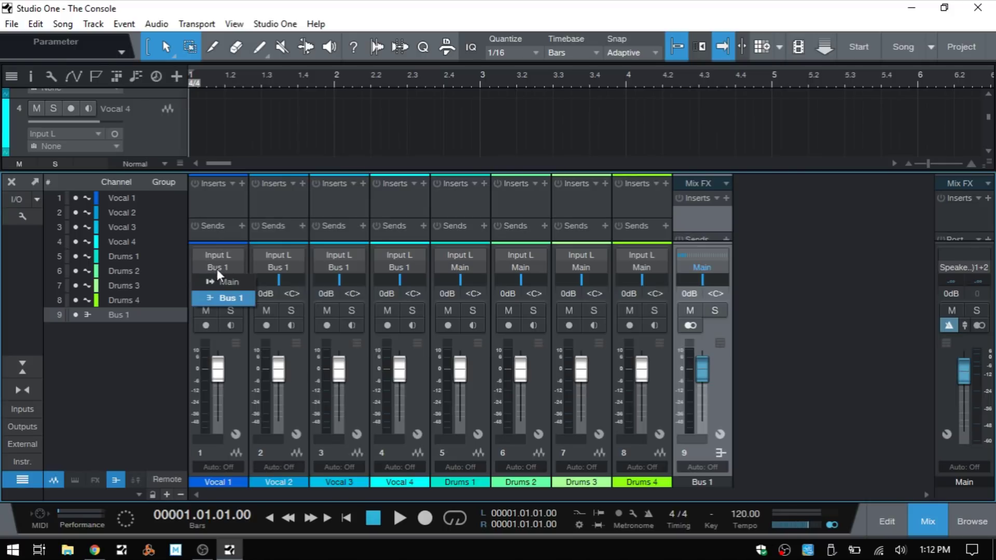
click(234, 371)
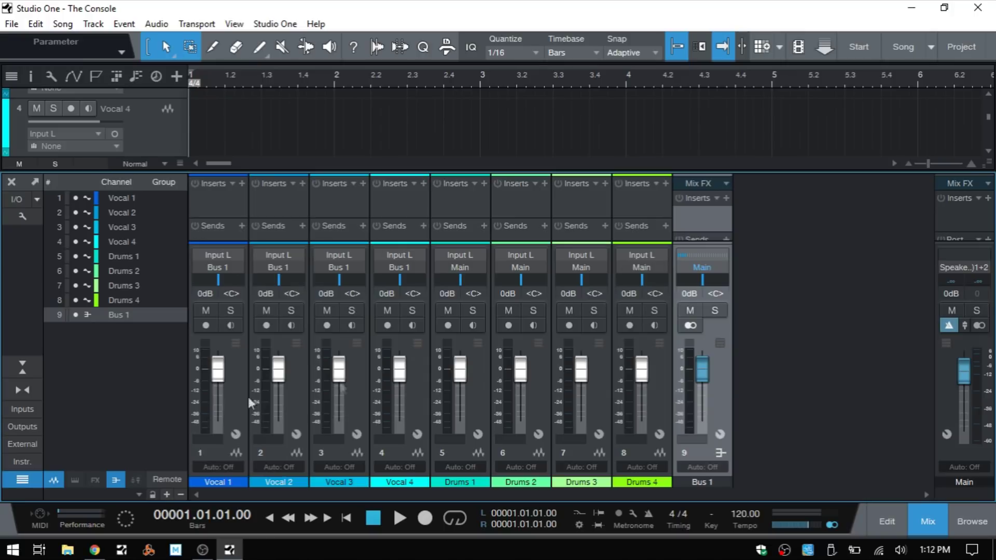
right_click(725, 386)
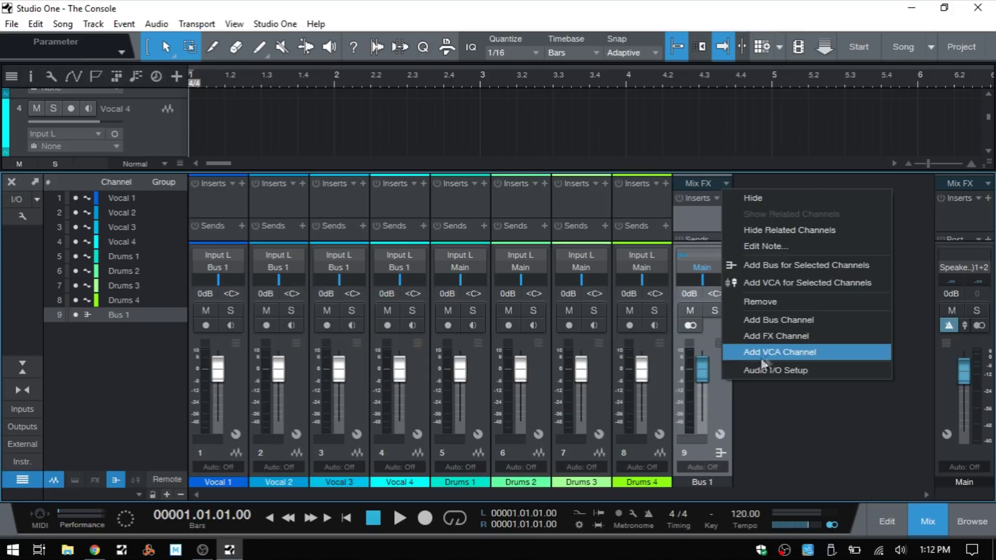
click(784, 301)
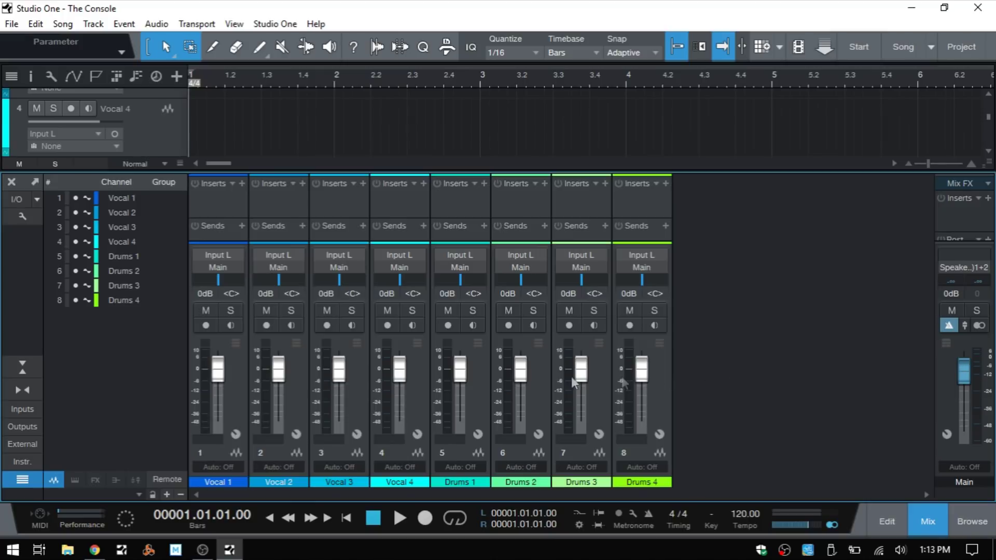
Select the Vocal 1 through Vocal 4 channels and group them
click(417, 388)
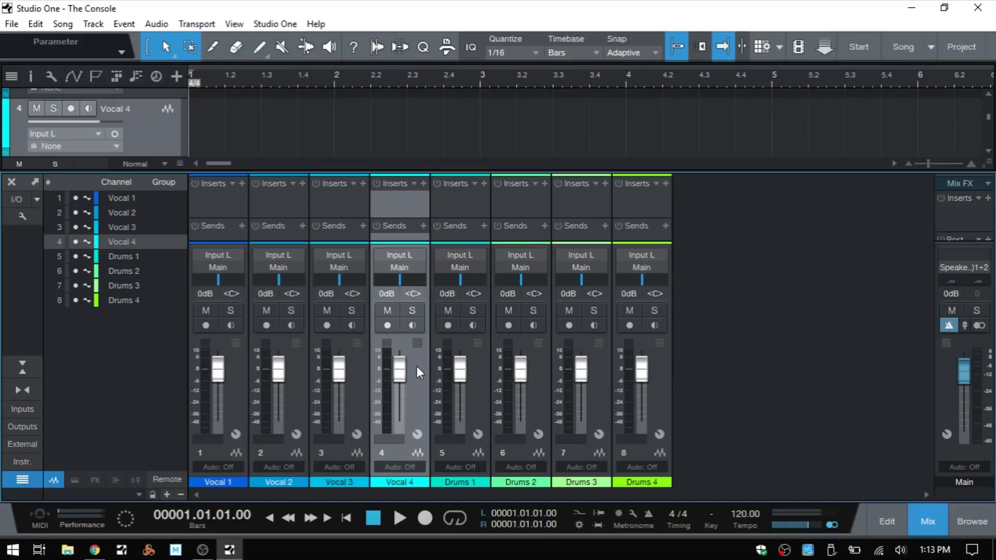
right_click(419, 372)
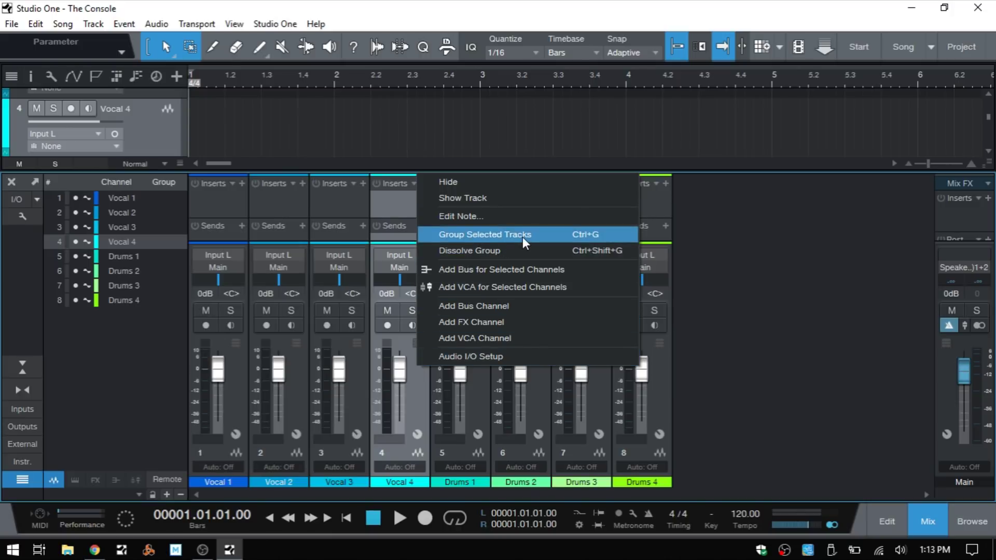
click(412, 406)
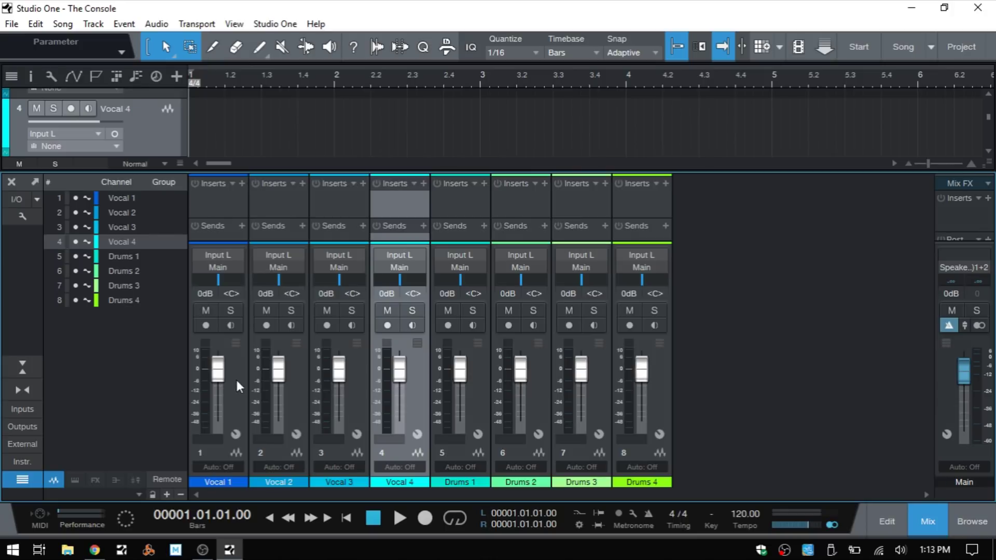
shift+click(236, 379)
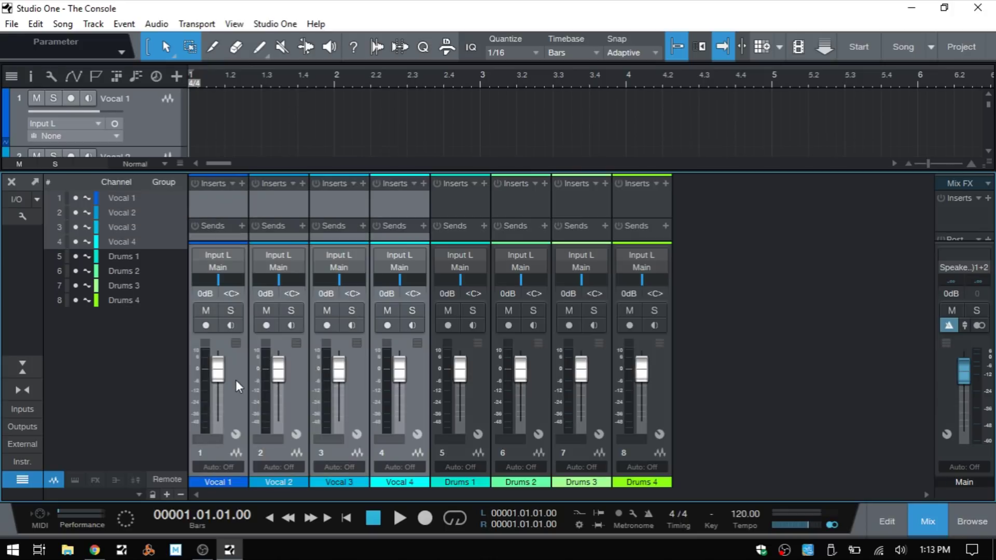
right_click(356, 373)
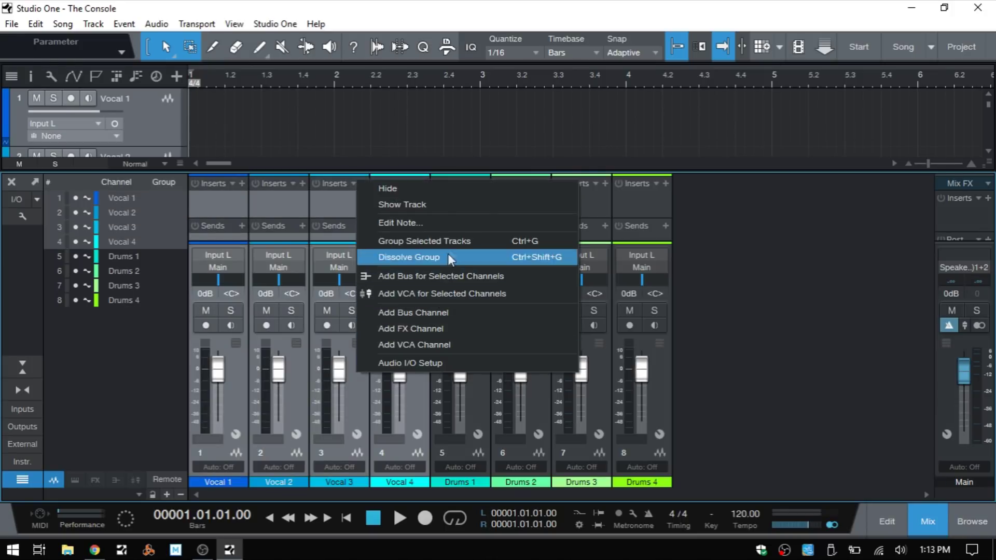
click(454, 241)
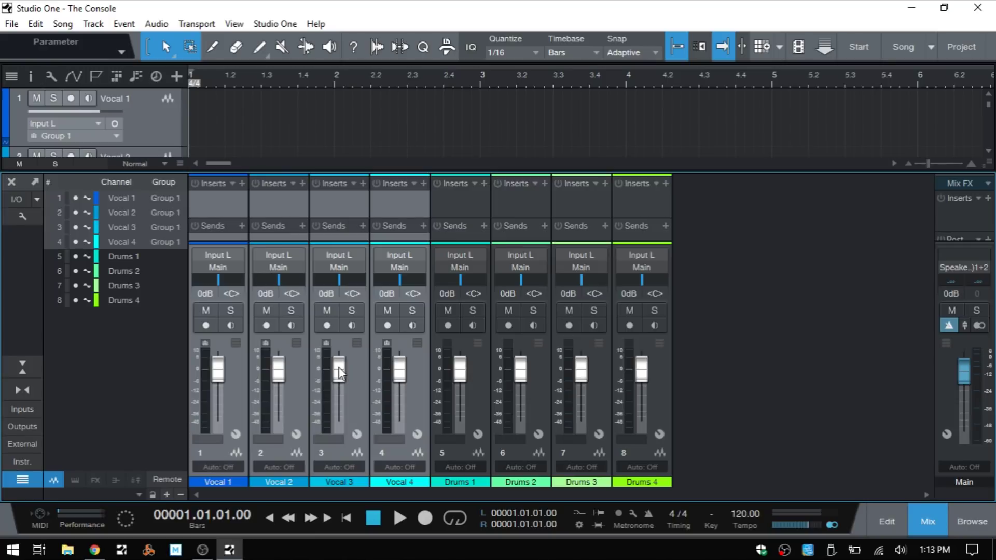
Lower the grouped vocals to about -6.2 dB and switch solo, mute, record and monitor on and off from Vocal 3
mouse_move(339, 371)
mouse_down()
mouse_move(335, 399)
mouse_move(340, 369)
mouse_move(340, 379)
mouse_up()
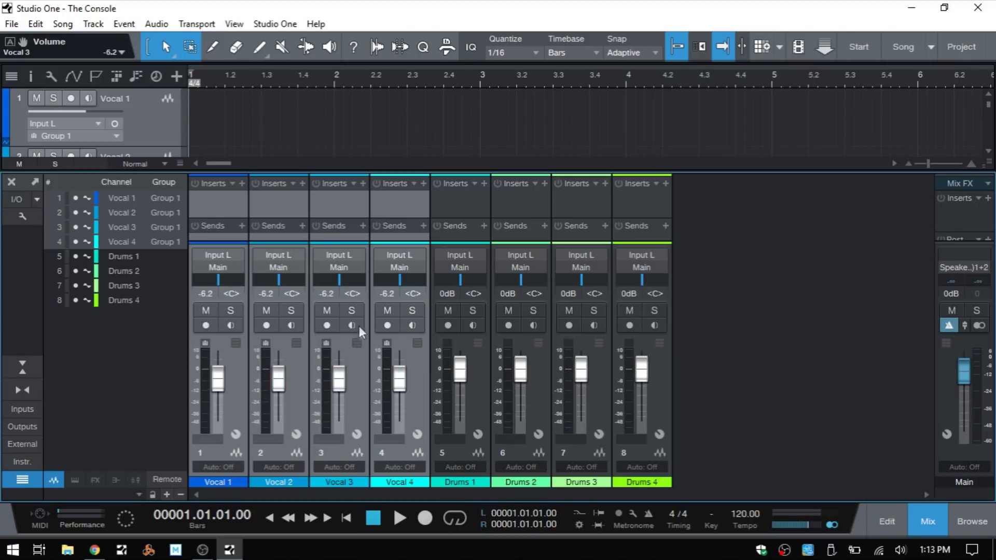
click(352, 310)
click(351, 310)
click(320, 308)
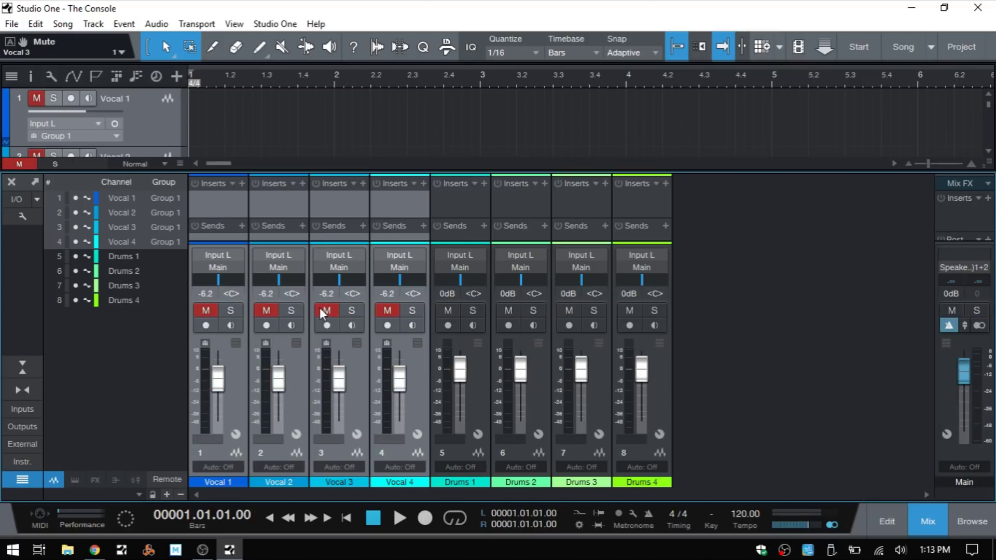
click(320, 307)
click(327, 325)
click(327, 325)
click(351, 325)
click(351, 325)
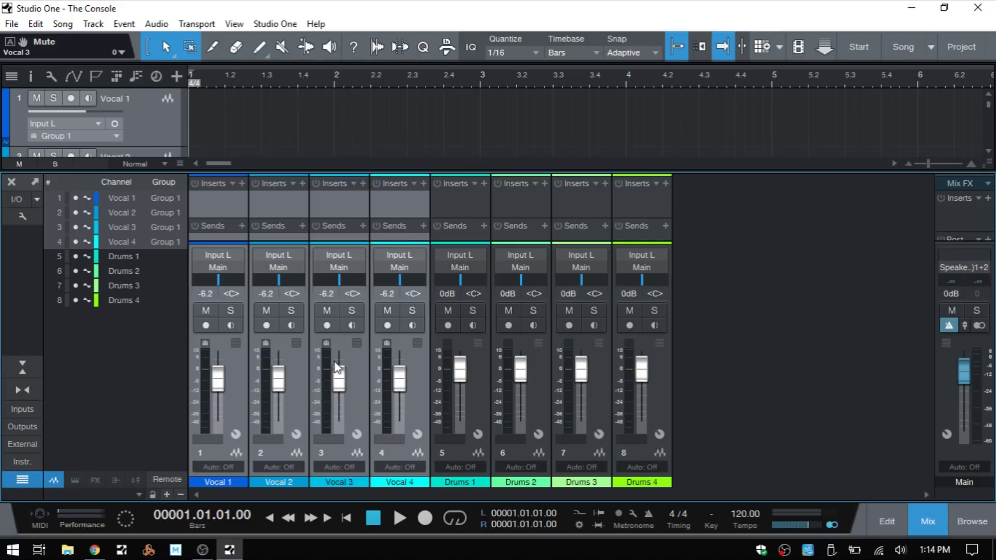
Lower only Vocal 3 to about -12.6 dB within the group, and raise the whole group by bringing Vocal 2 to 0 dB
mouse_move(339, 379)
mouse_down()
mouse_move(340, 402)
mouse_move(342, 390)
mouse_up()
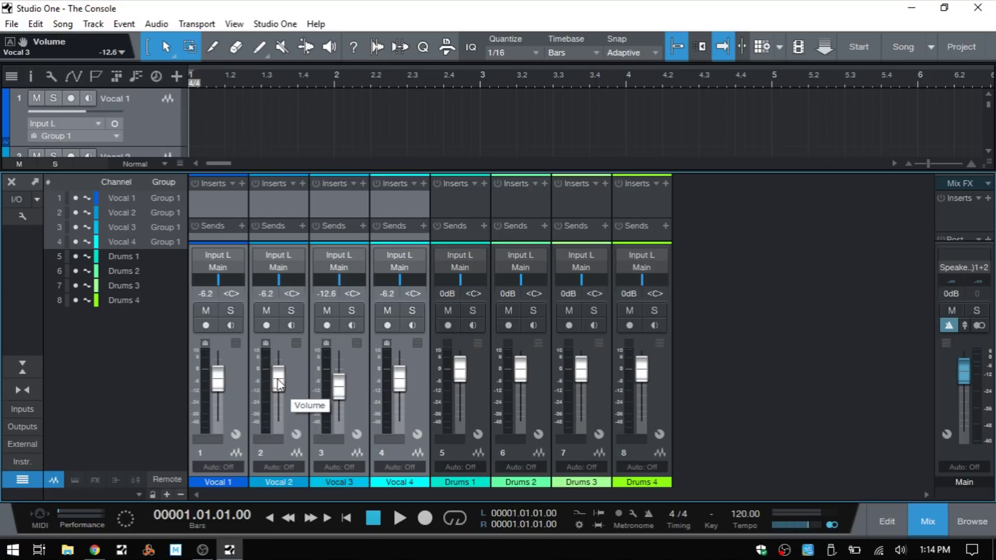
mouse_move(279, 386)
mouse_down()
mouse_move(282, 407)
mouse_move(287, 378)
mouse_move(277, 380)
mouse_up()
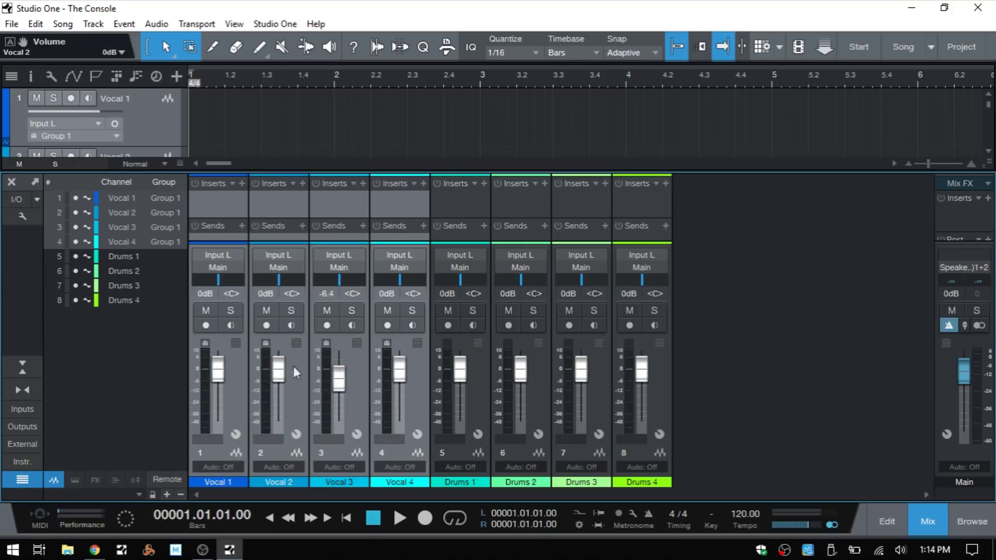
Dissolve Group 1 and reset the volume of Vocal 3 to 0 dB
right_click(295, 377)
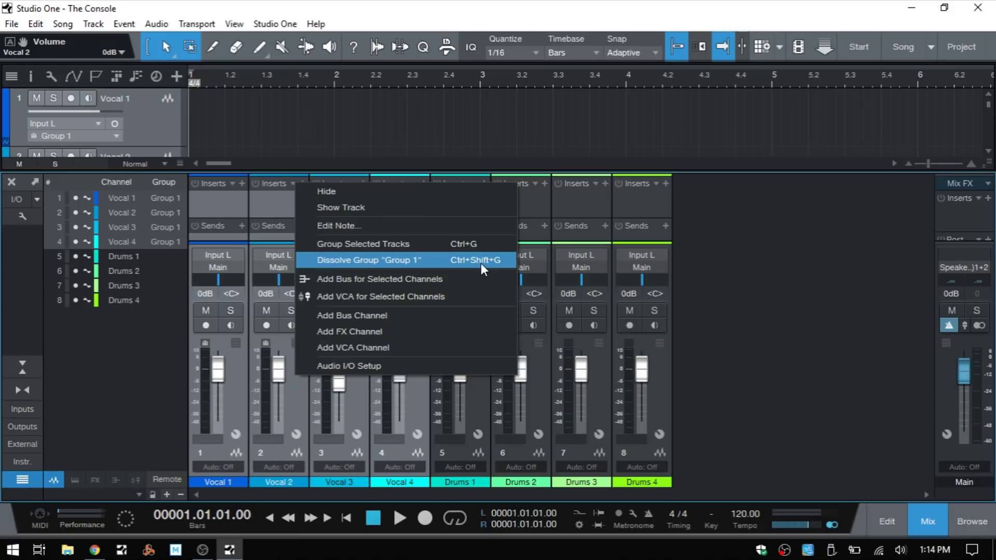
click(392, 261)
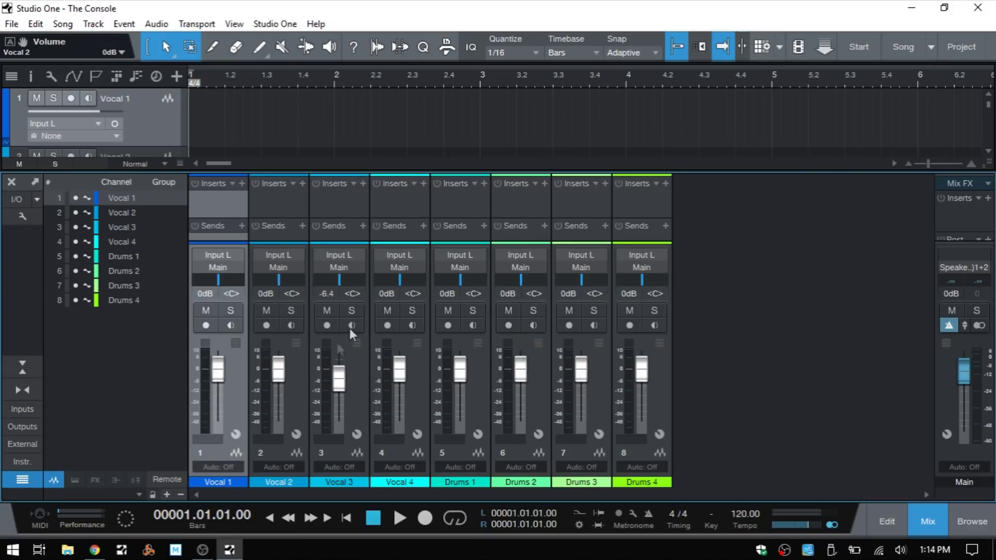
click(297, 377)
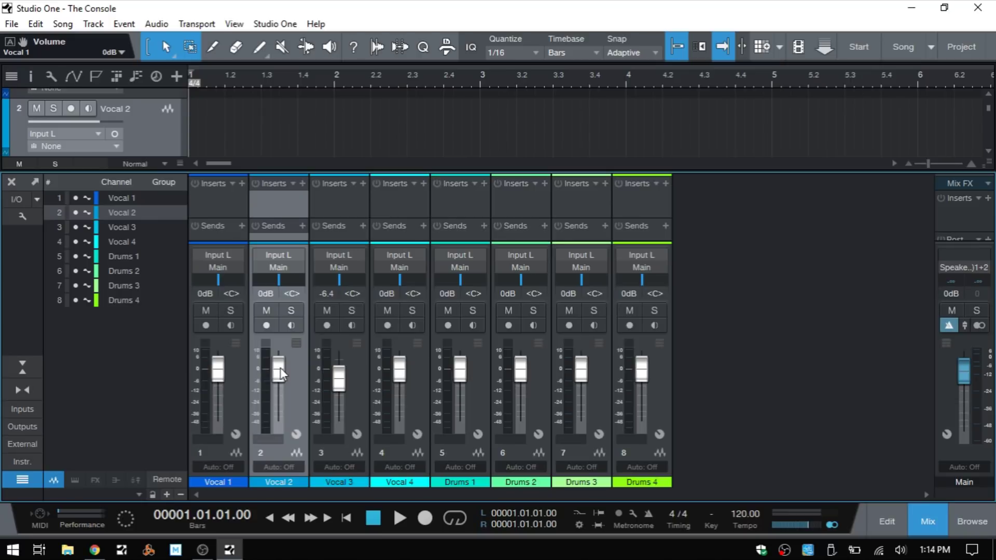
ctrl+click(346, 382)
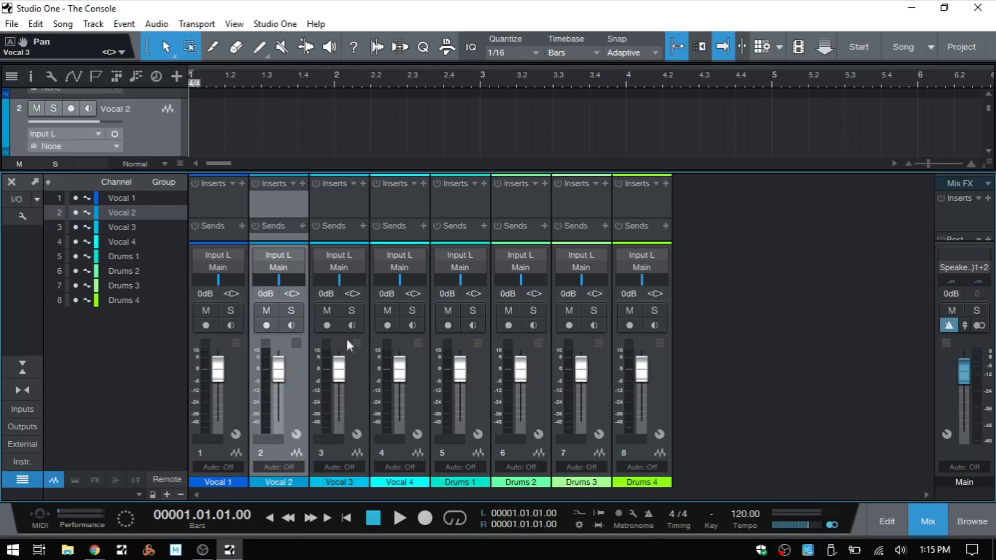
Review the channel options of Vocal 3, and hide and show again the Drums 1 and Drums 2 channels
click(358, 377)
right_click(355, 378)
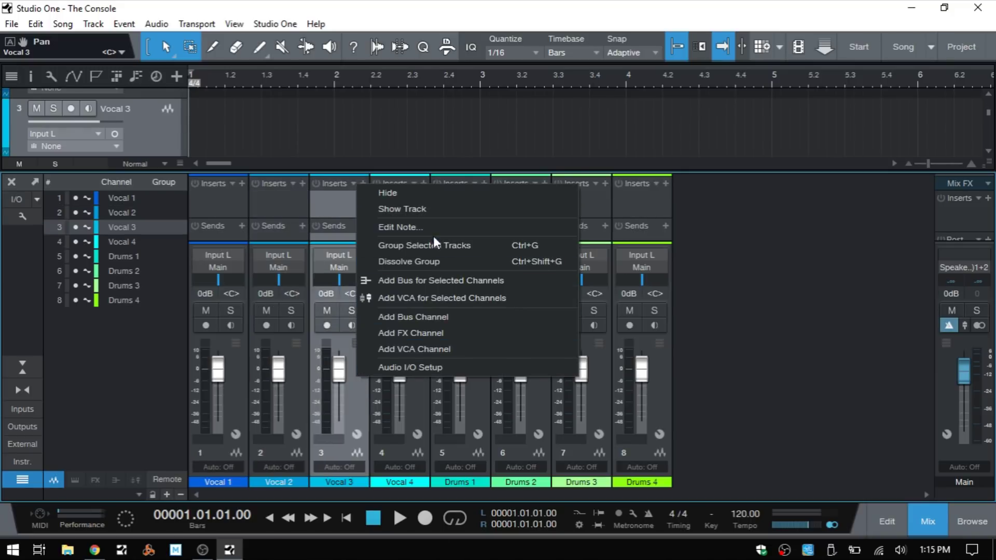
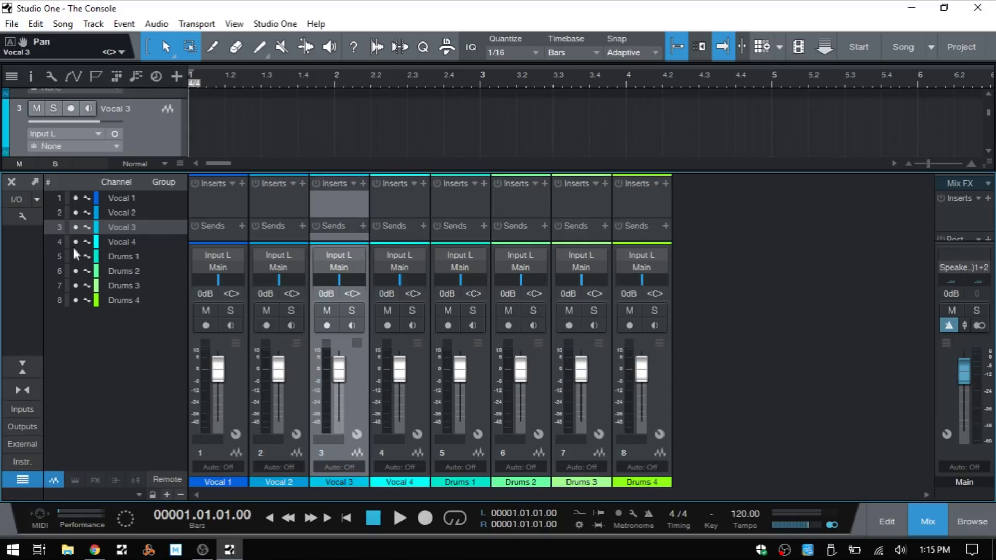
click(75, 256)
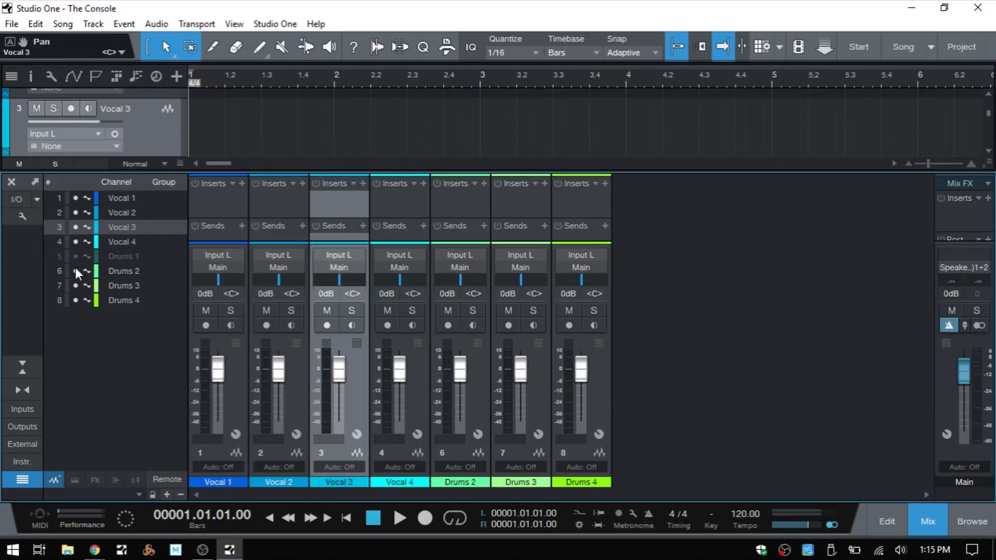
click(76, 271)
click(76, 271)
click(76, 256)
Add the note "Test Notes" to the Vocal 2 channel and close the song information
right_click(297, 371)
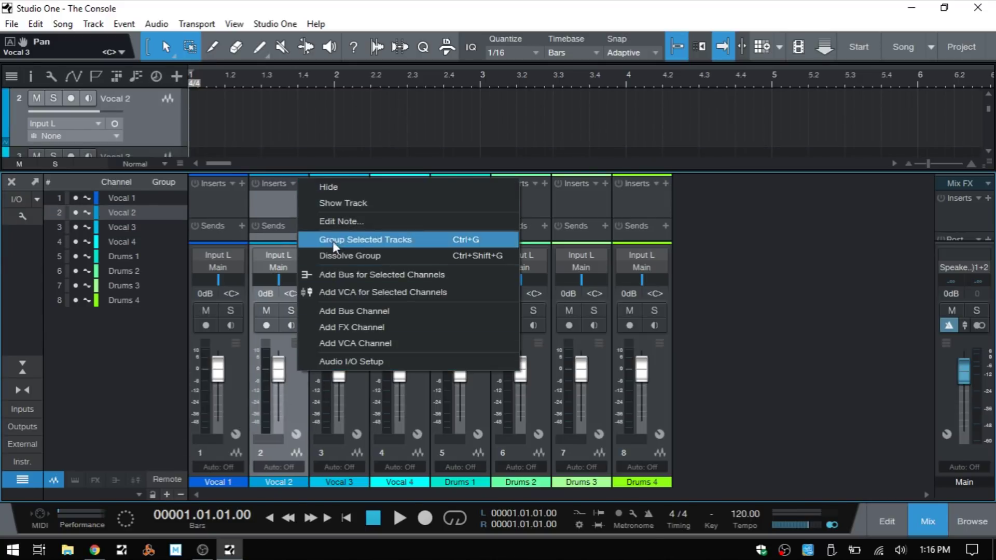
click(369, 222)
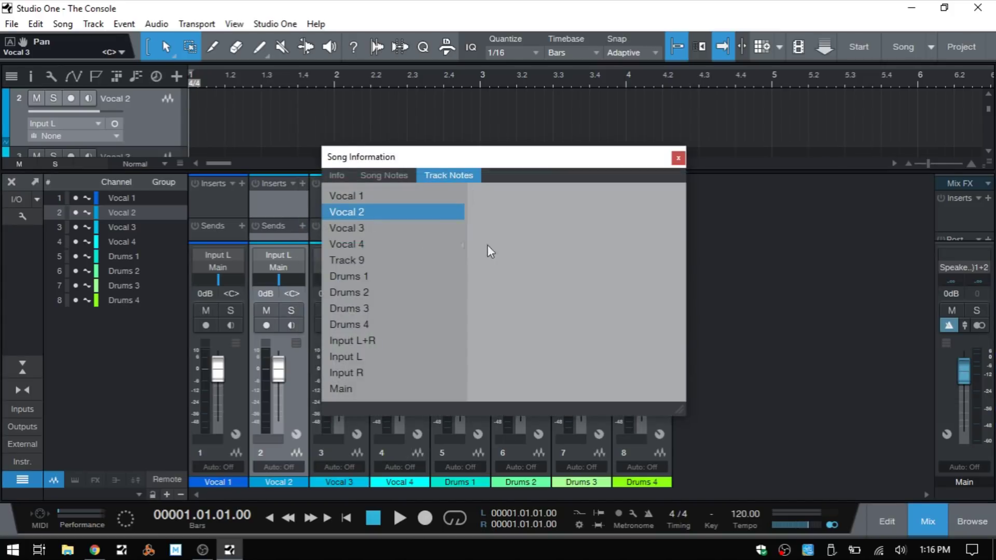
text(Test Notes)
click(294, 382)
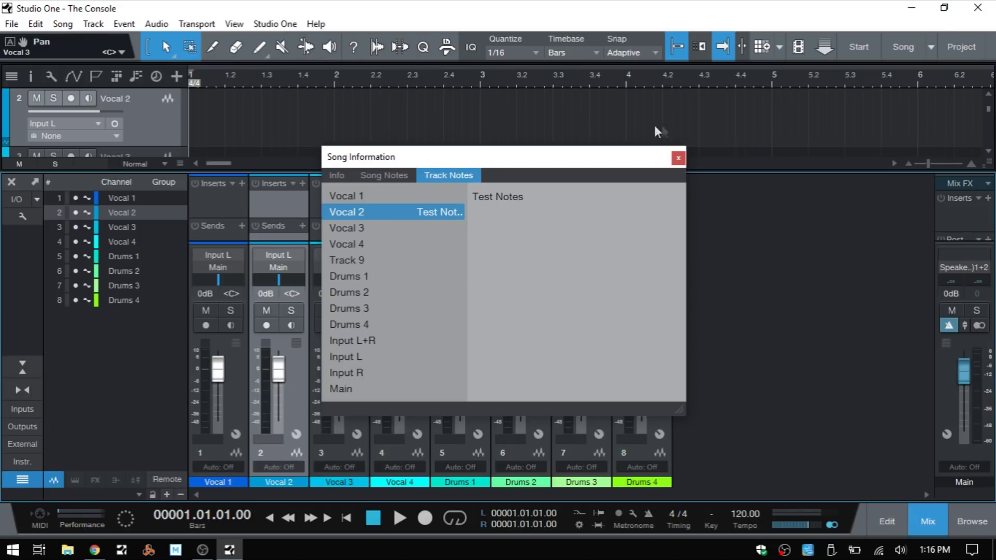
click(678, 158)
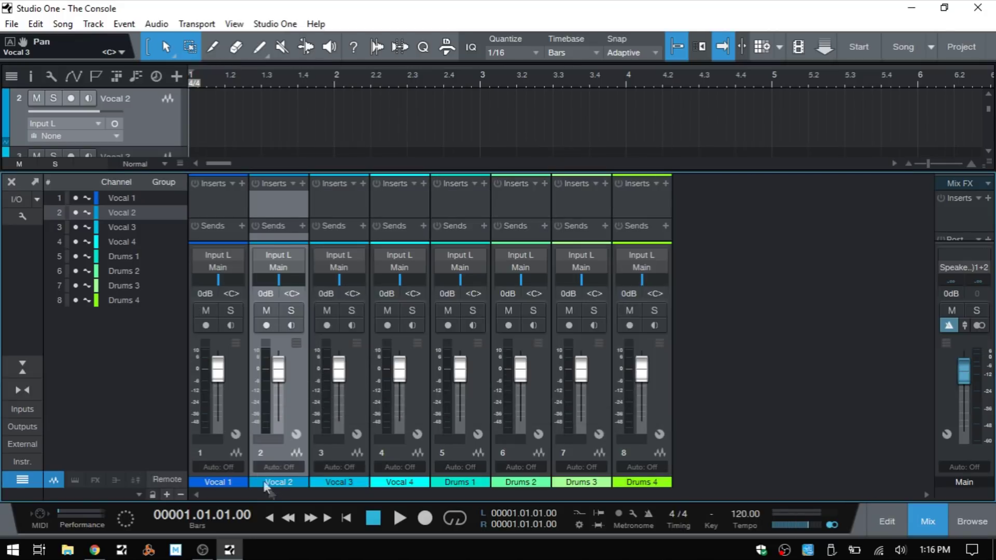
Reopen the track note of Vocal 2 to review its text, and close it
right_click(296, 384)
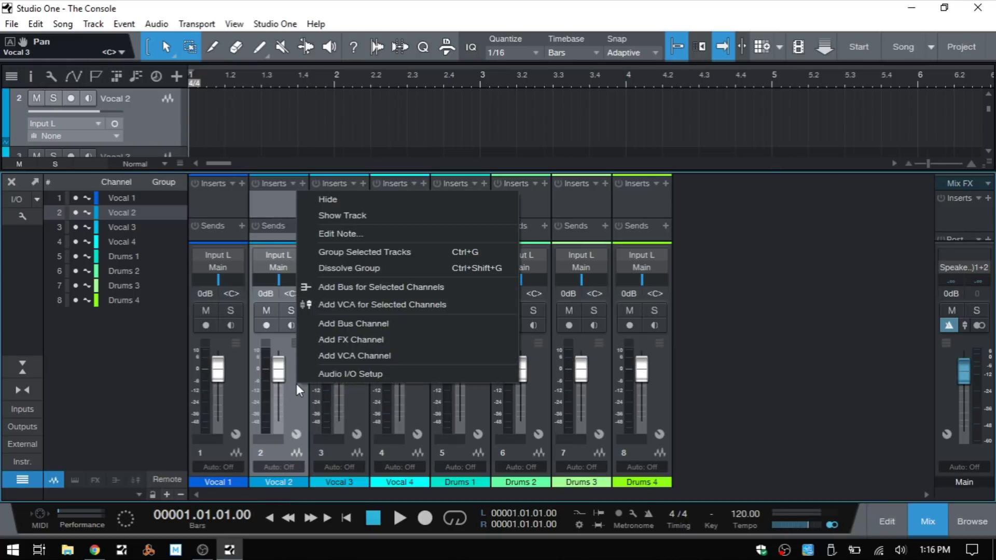
click(370, 237)
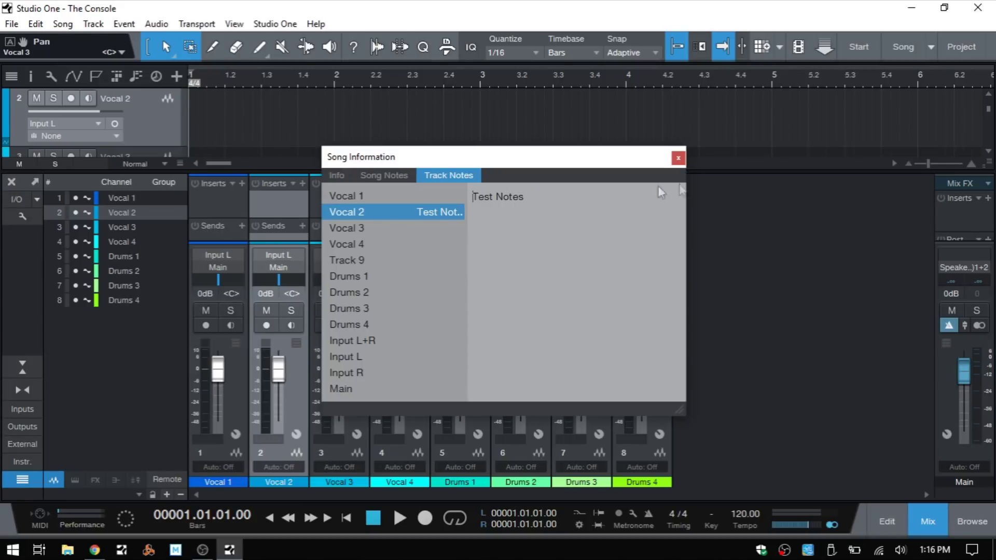
click(677, 158)
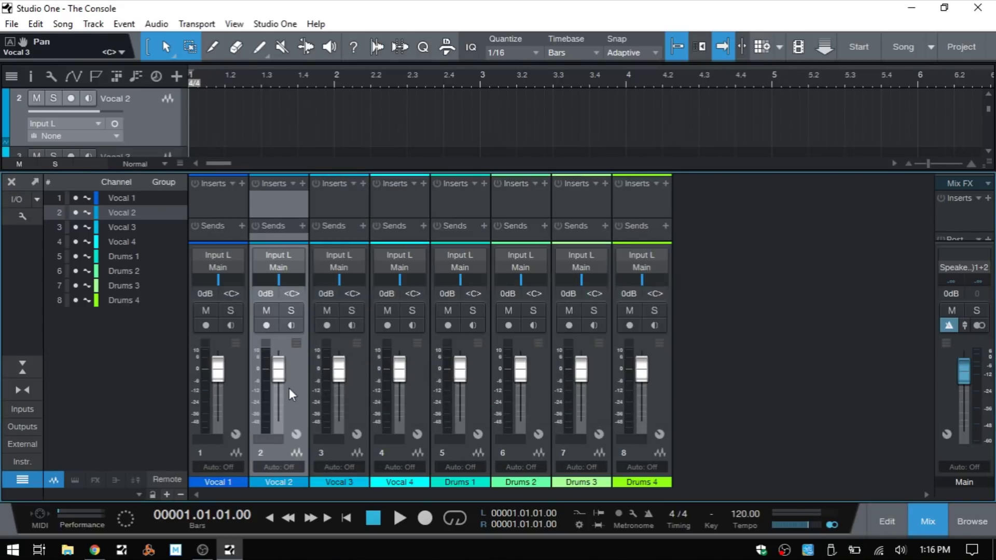
Turn on the display of channel notes in the console options
click(21, 217)
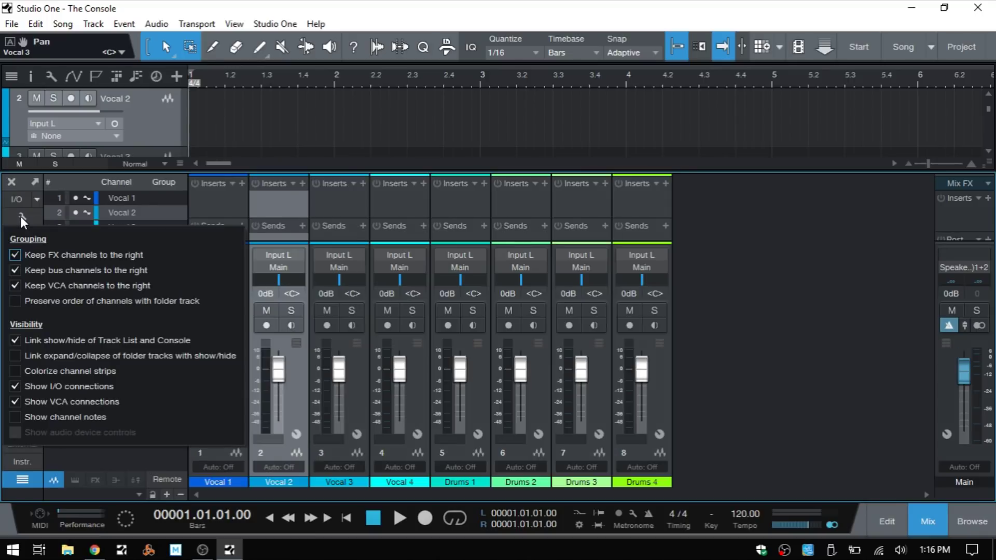
click(16, 418)
click(289, 334)
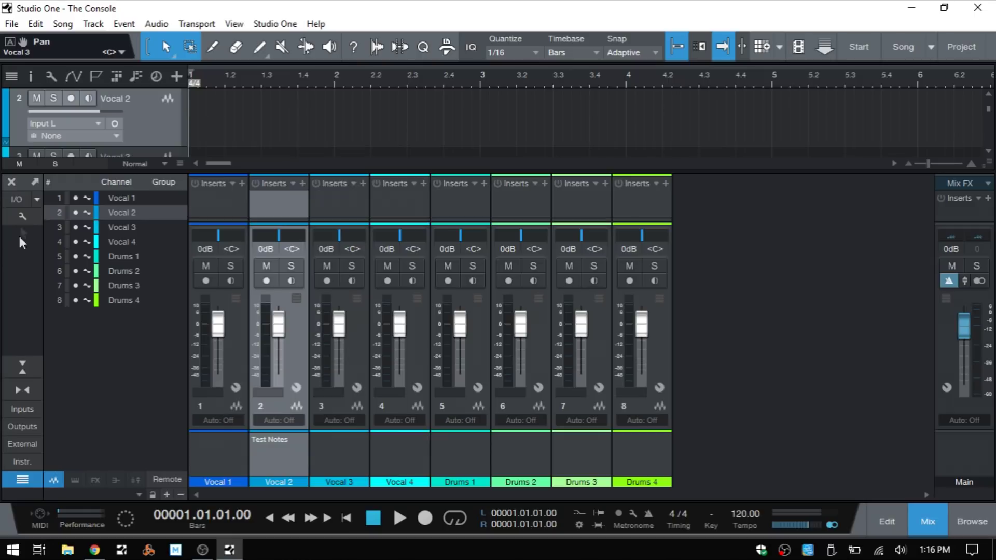
Enter "Add more notes here" in the Vocal 3 channel's note area and delete the text again
click(333, 452)
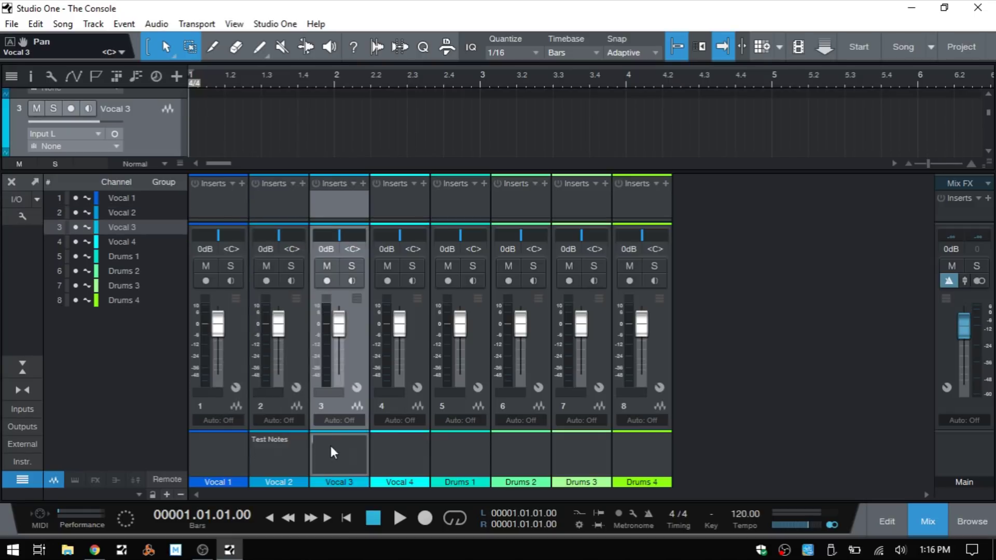
text(Add more notes here)
key(Return)
drag(333, 444, 312, 442)
key(Delete)
Delete the note text from the Vocal 2 channel
click(288, 441)
click(292, 440)
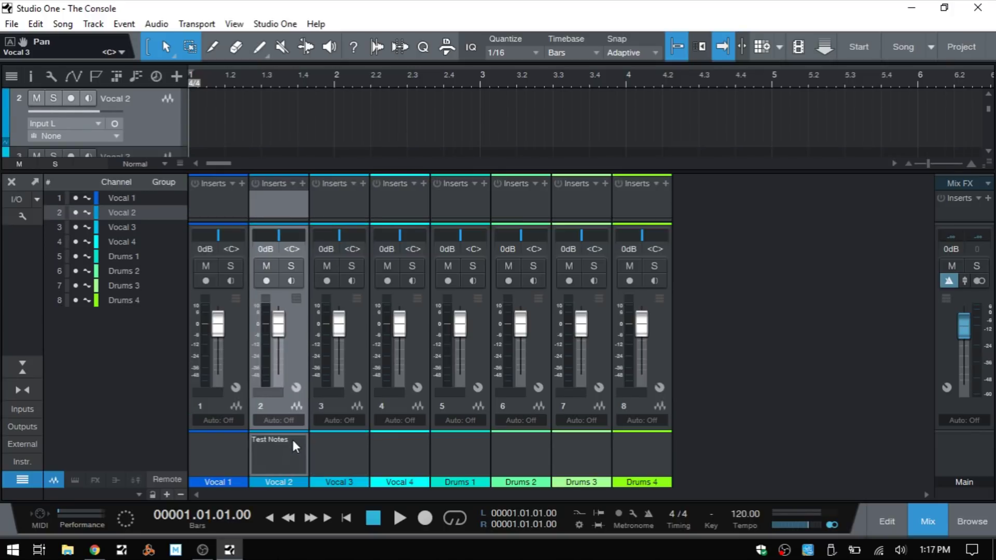
drag(291, 437, 252, 441)
key(Delete)
Turn off the display of channel notes in the console options
click(22, 216)
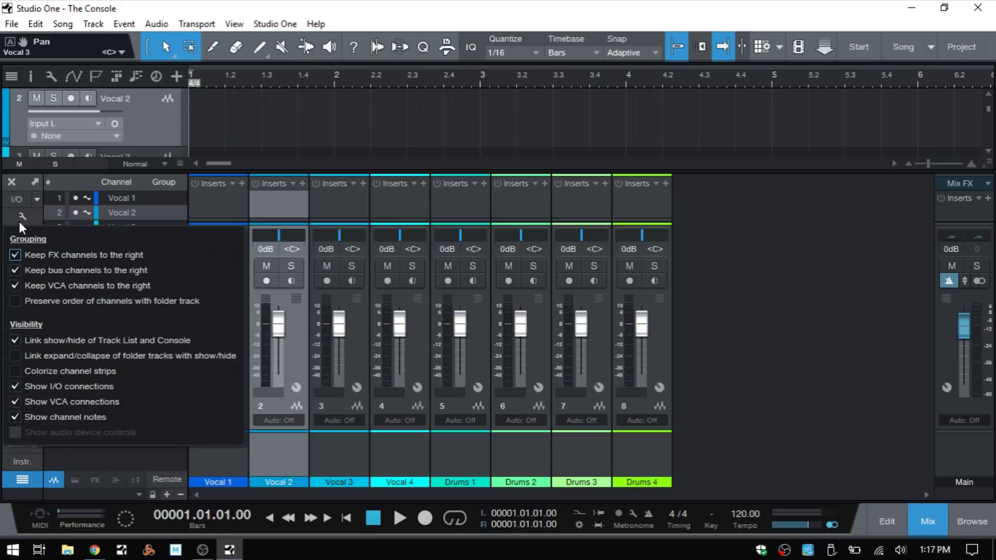
click(16, 417)
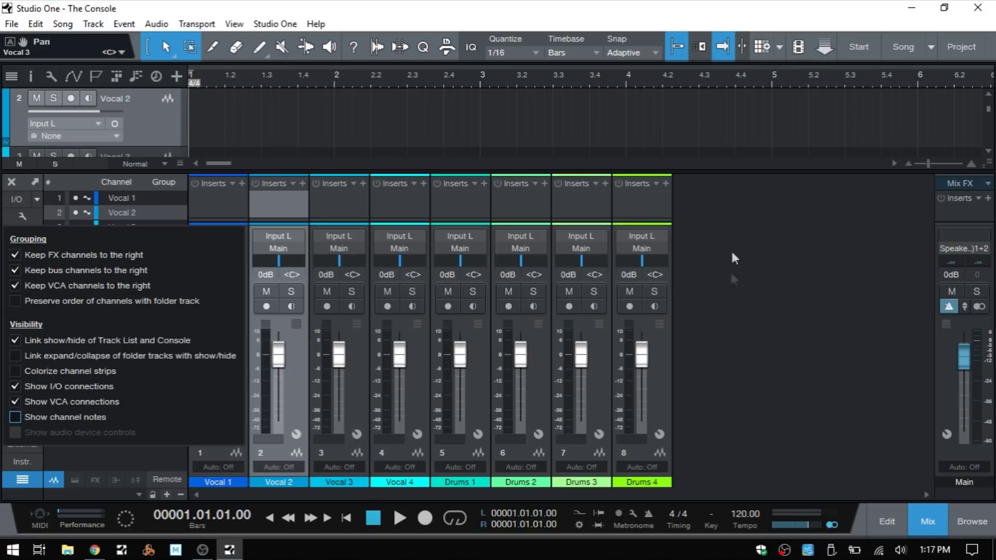
click(294, 362)
Add a VCA channel while Vocal 1 through Vocal 4 are selected, and remove it again
click(234, 386)
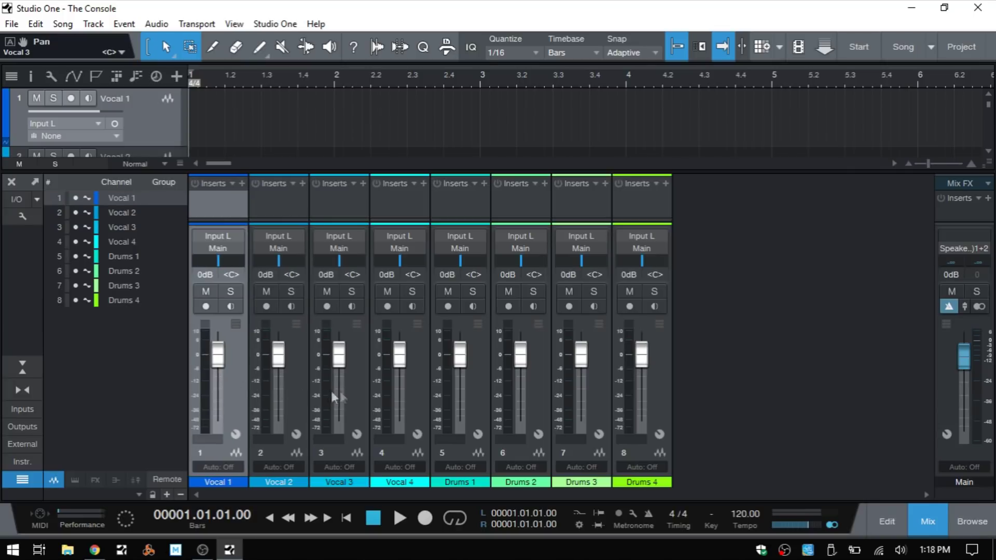
shift+click(421, 359)
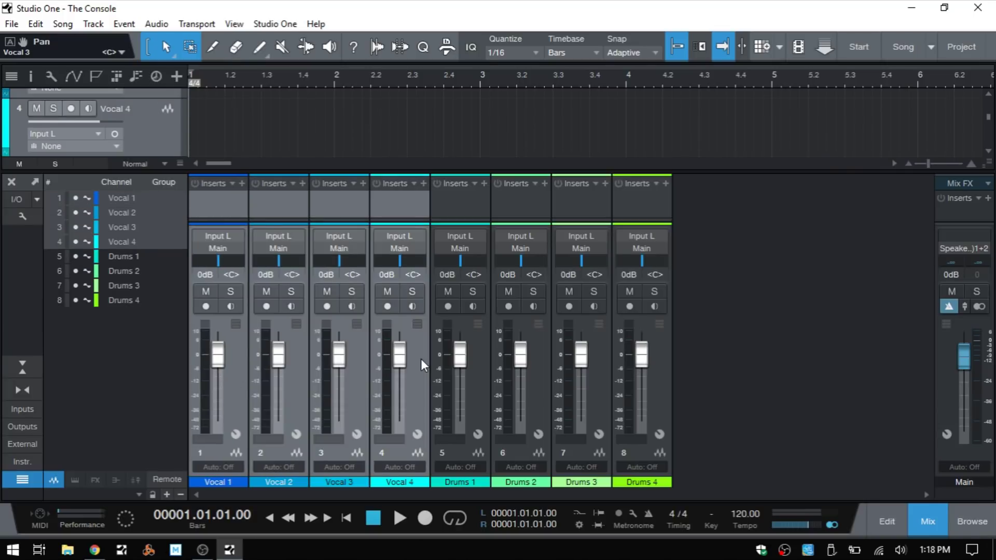
right_click(421, 359)
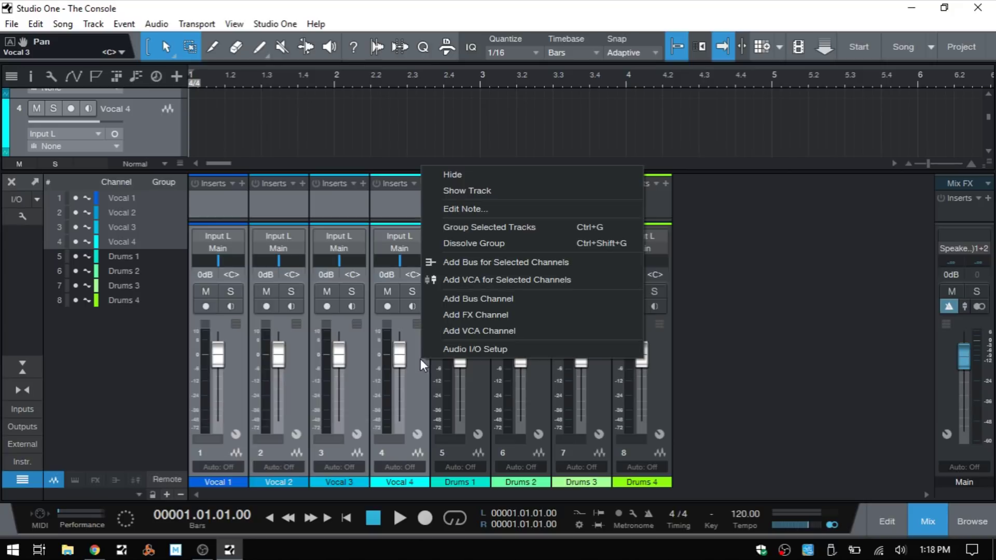
click(478, 331)
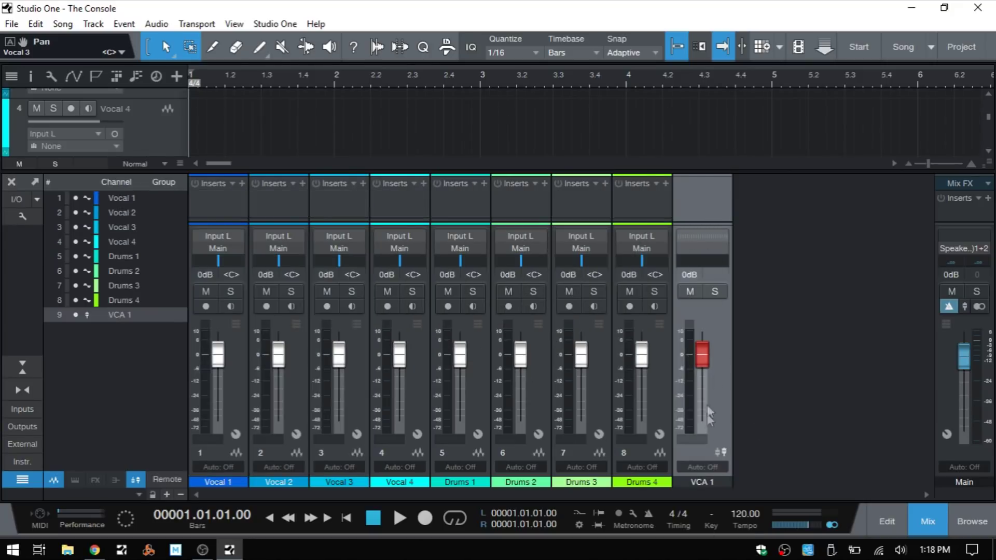
right_click(720, 360)
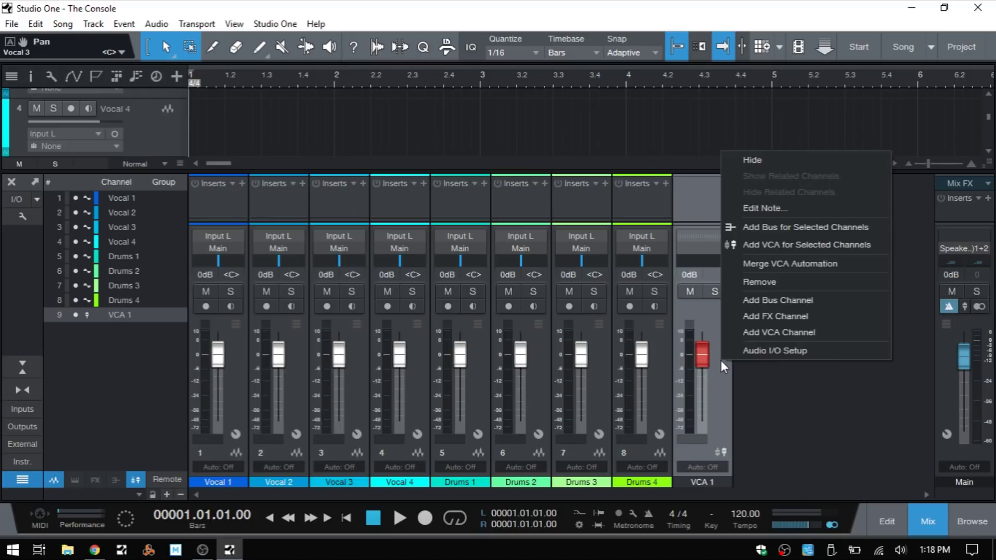
click(759, 282)
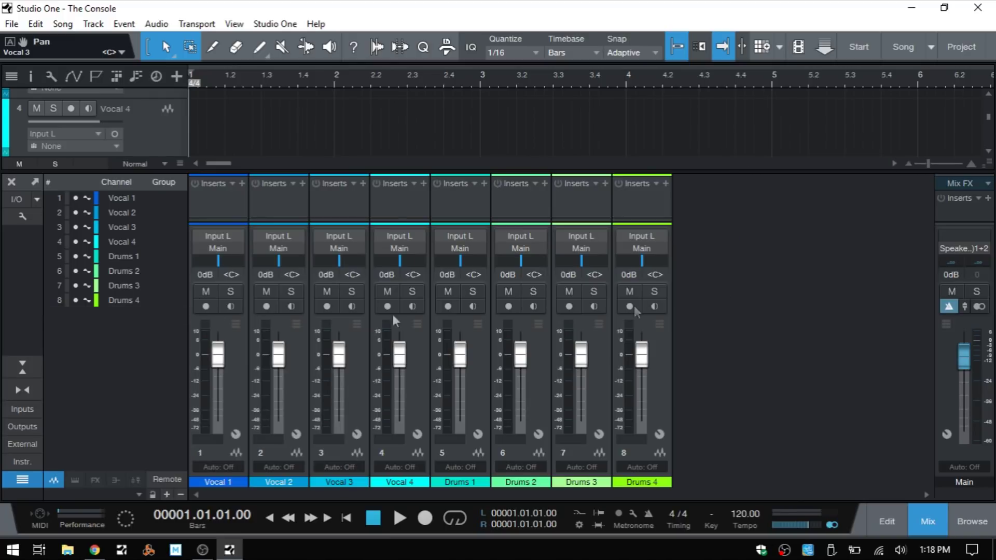
Turn off the console option that keeps VCA channels to the right
click(22, 215)
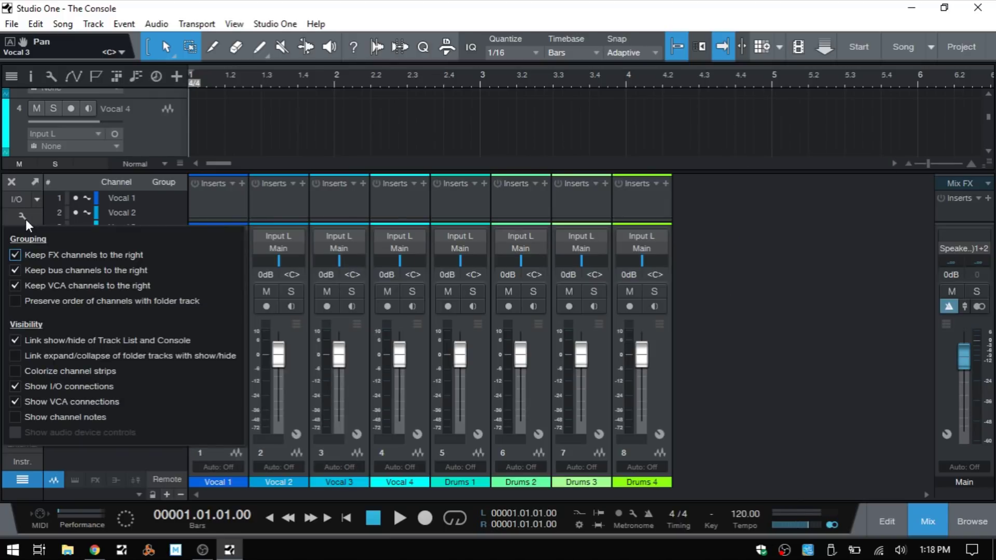
click(15, 286)
click(160, 204)
With VCA channels no longer kept to the right, add one from the selected Vocal 1 to Vocal 4 channels and remove it
click(232, 334)
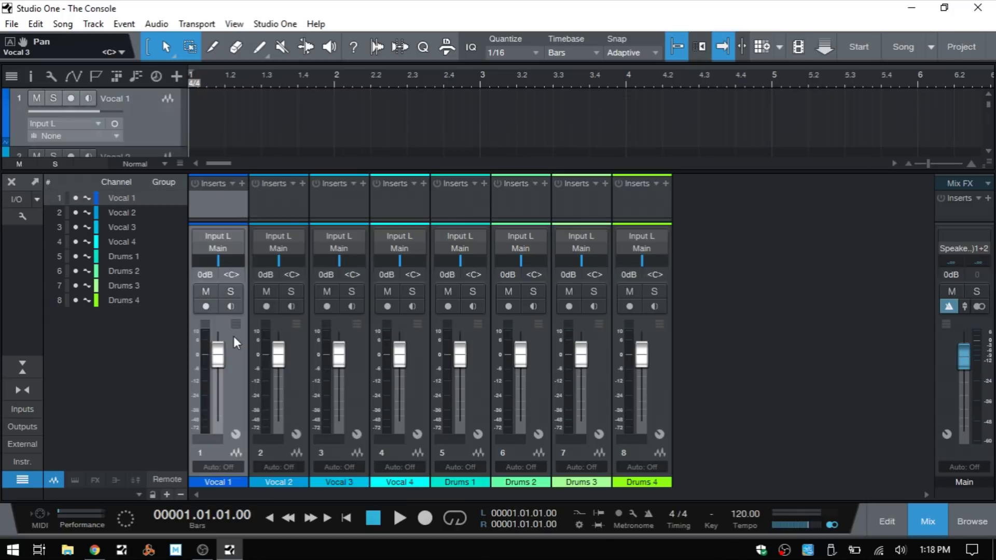
shift+click(416, 381)
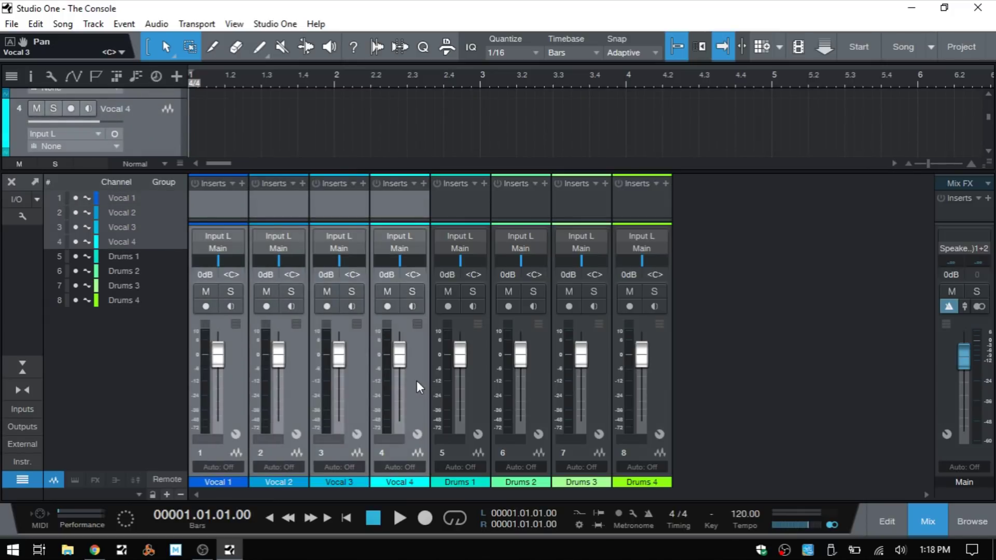
right_click(416, 381)
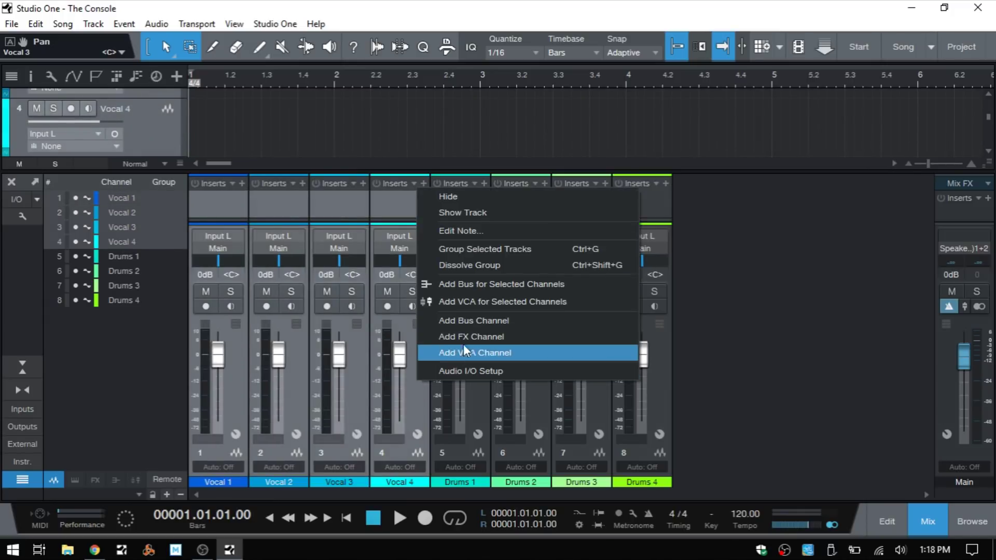
click(508, 355)
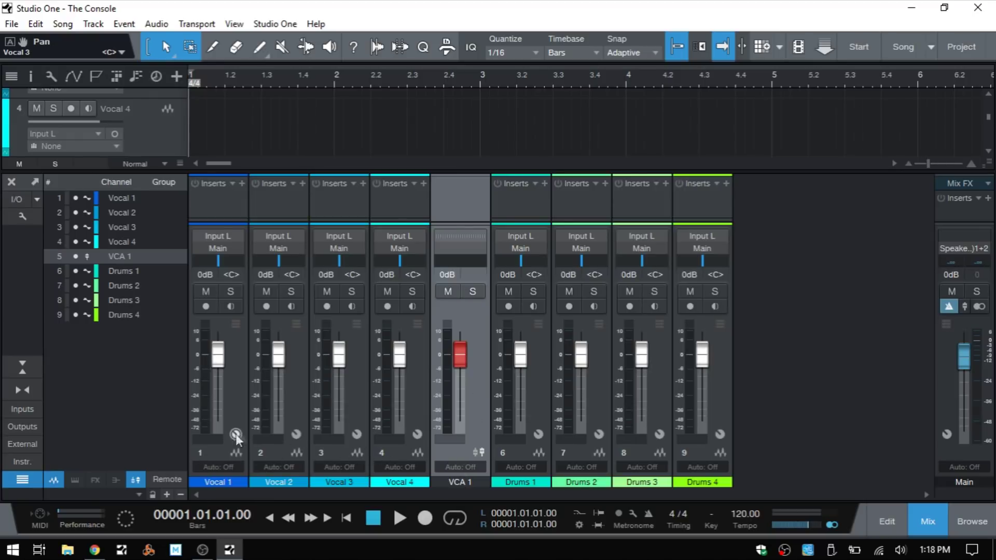
right_click(475, 378)
click(523, 301)
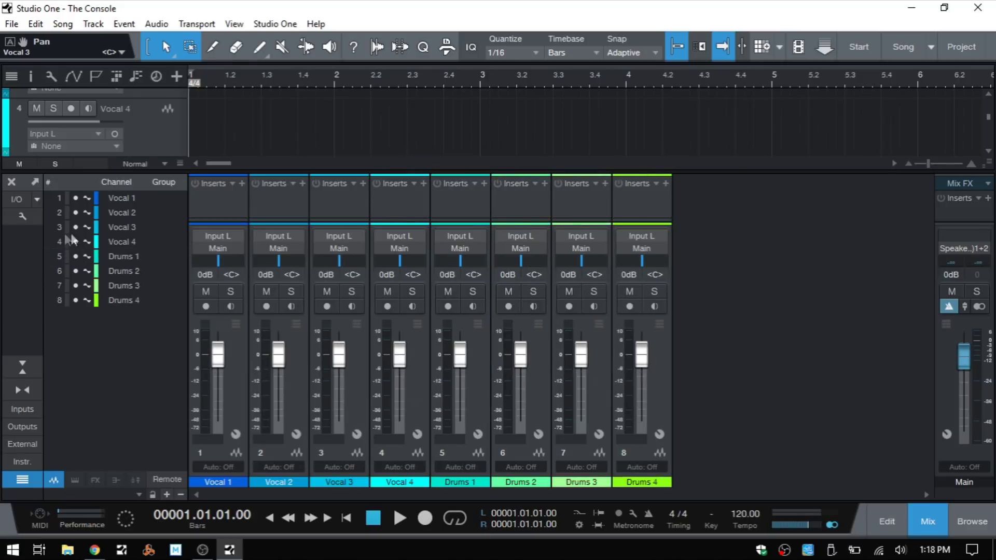
Turn the console option that keeps VCA channels to the right back on
click(25, 219)
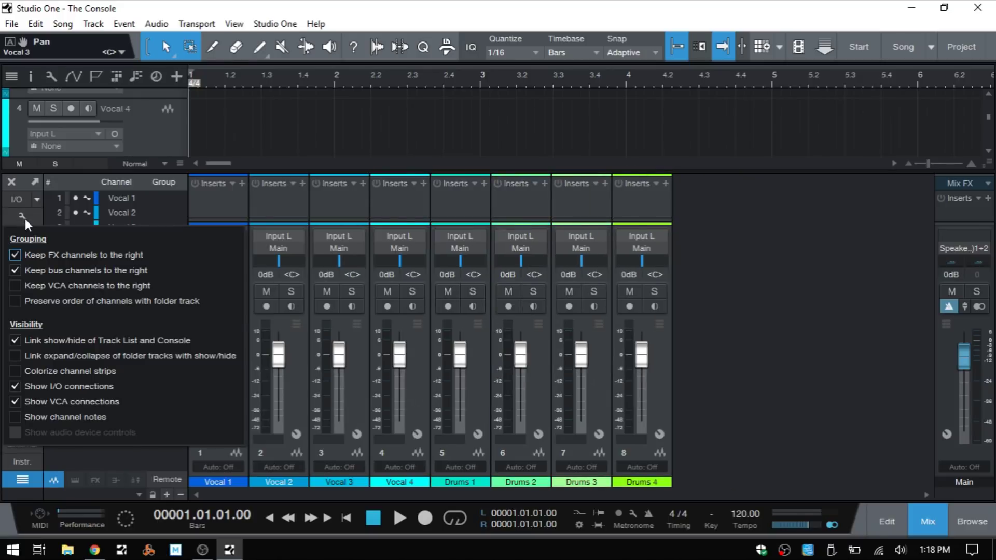
click(15, 286)
click(299, 400)
Hide the console, then collapse and expand the Track 9 folder to examine its drum tracks
key(F3)
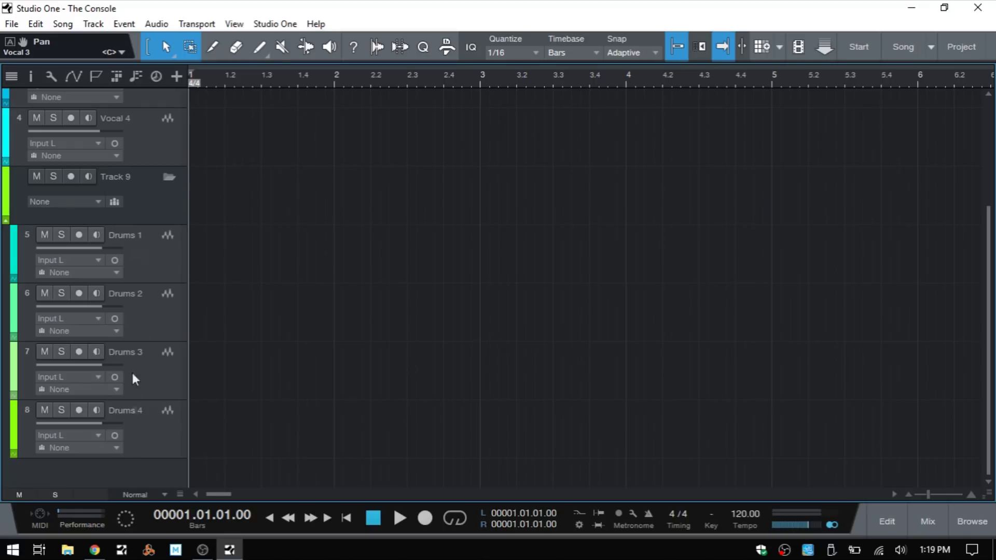
click(169, 177)
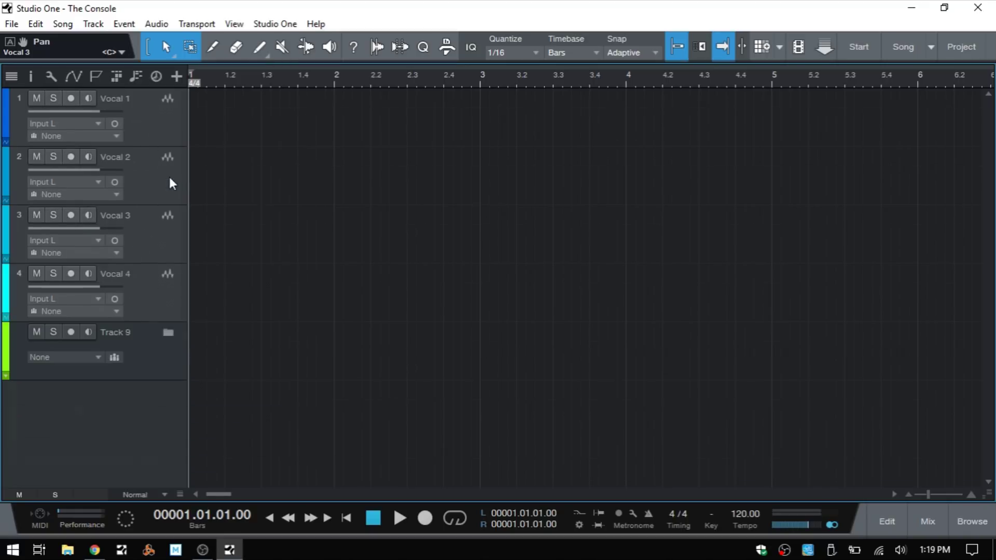
click(168, 333)
scroll(306, 309, down, 3)
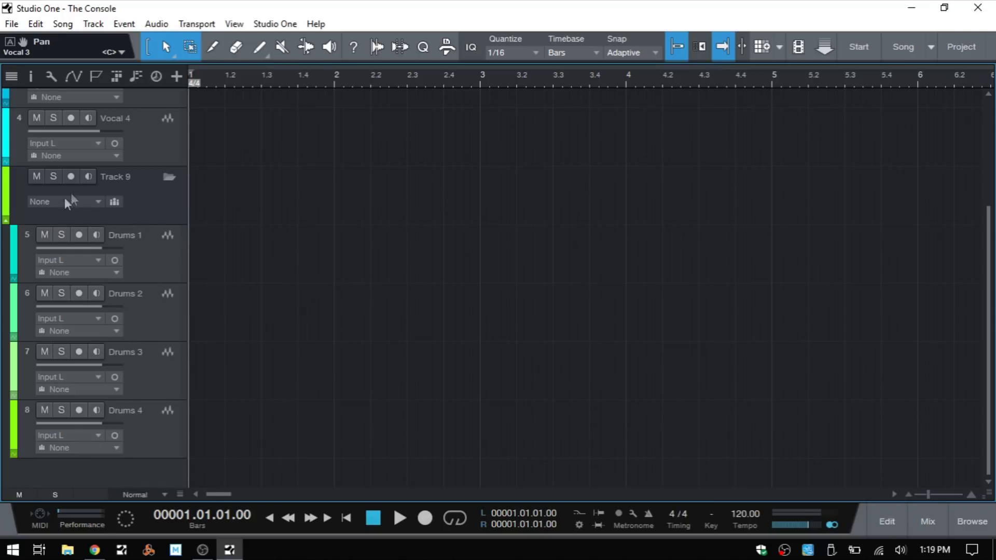
Assign a new bus channel to the Track 9 folder and show the console again
click(97, 202)
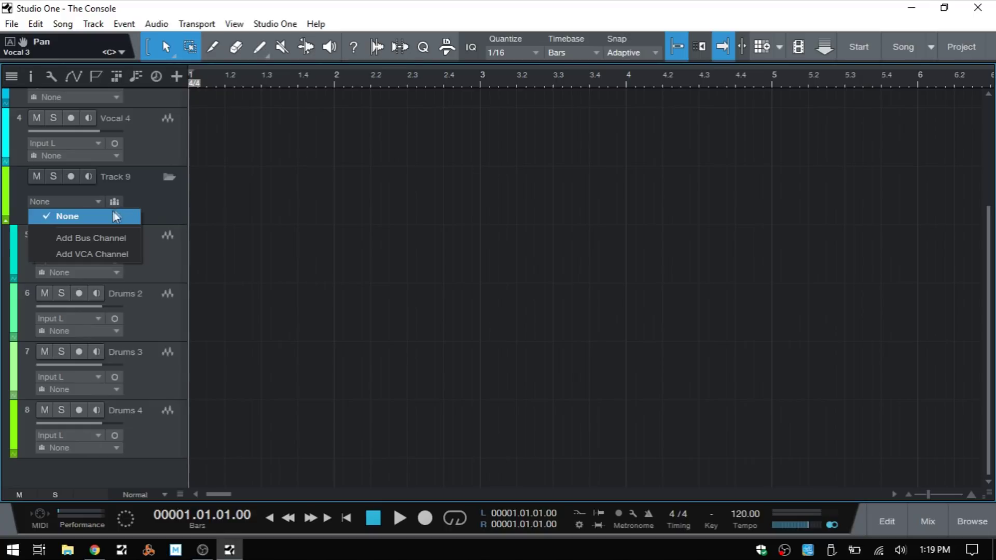
click(80, 239)
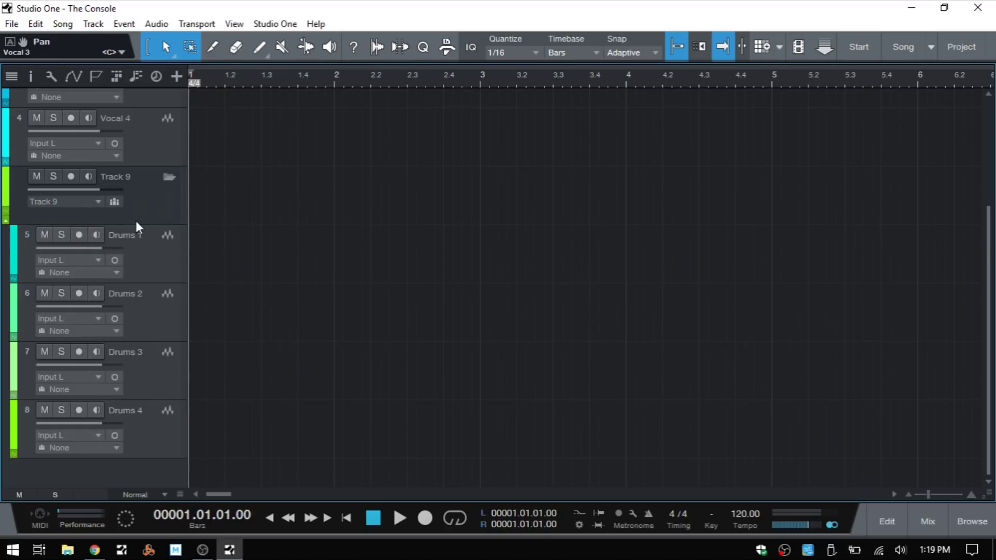
key(F3)
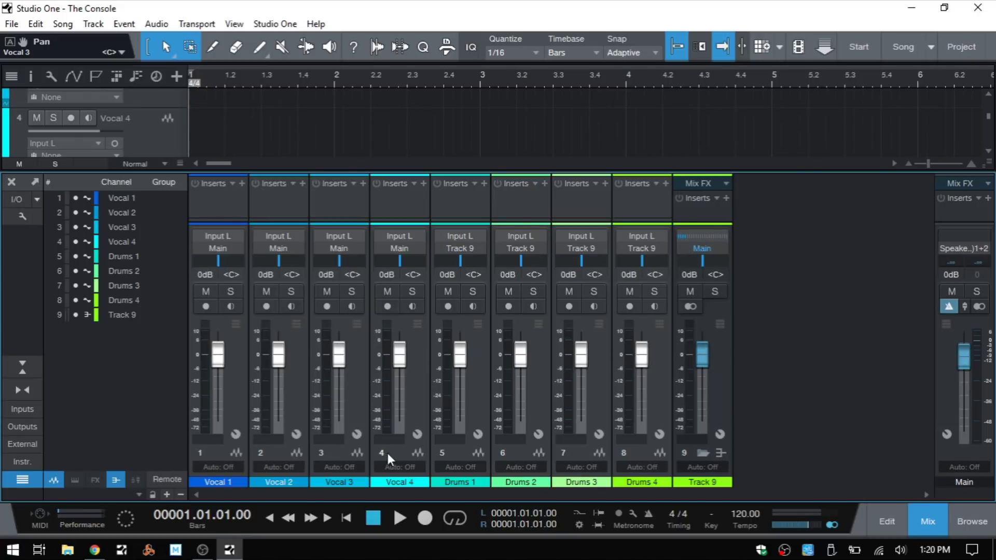
Turn the console option that preserves the order of channels with folder track on and off again
click(21, 216)
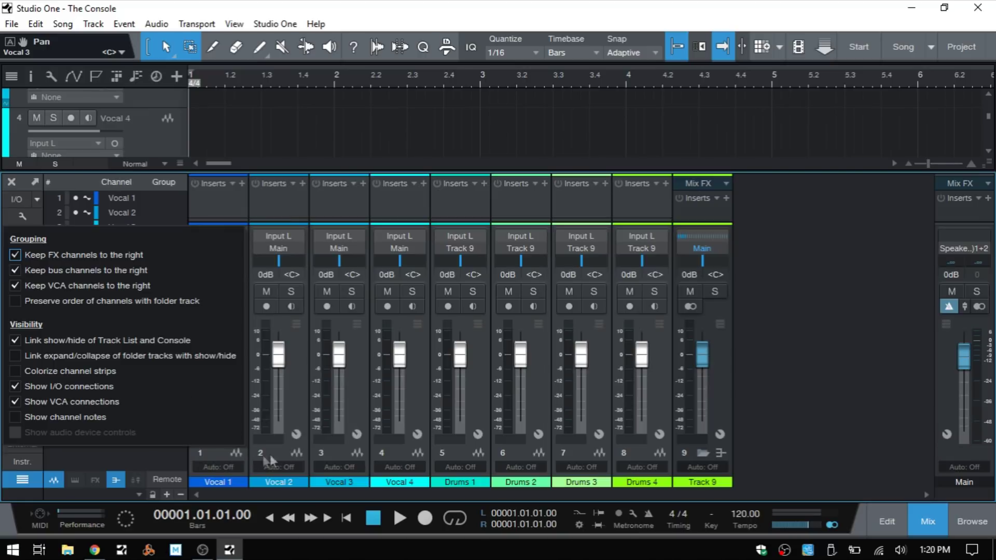
click(15, 301)
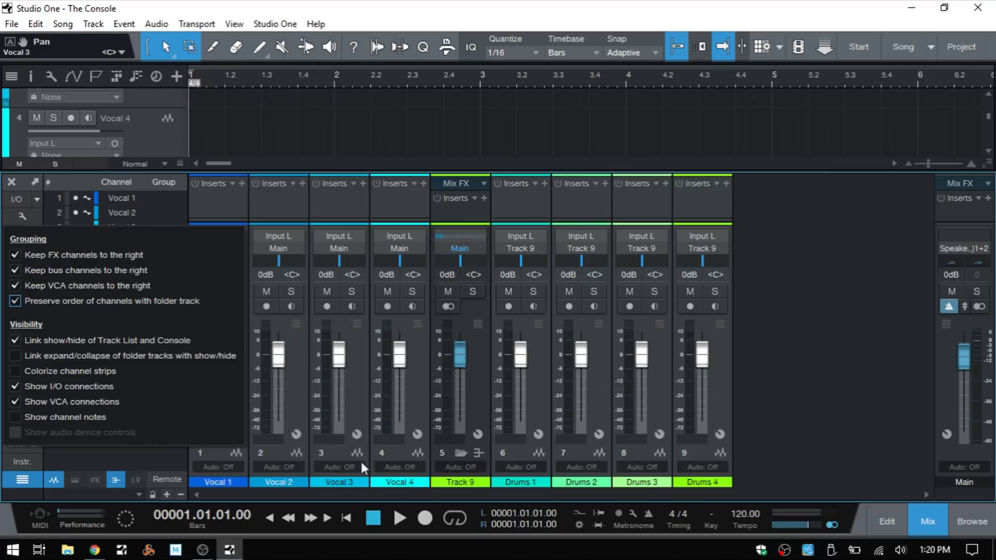
click(14, 301)
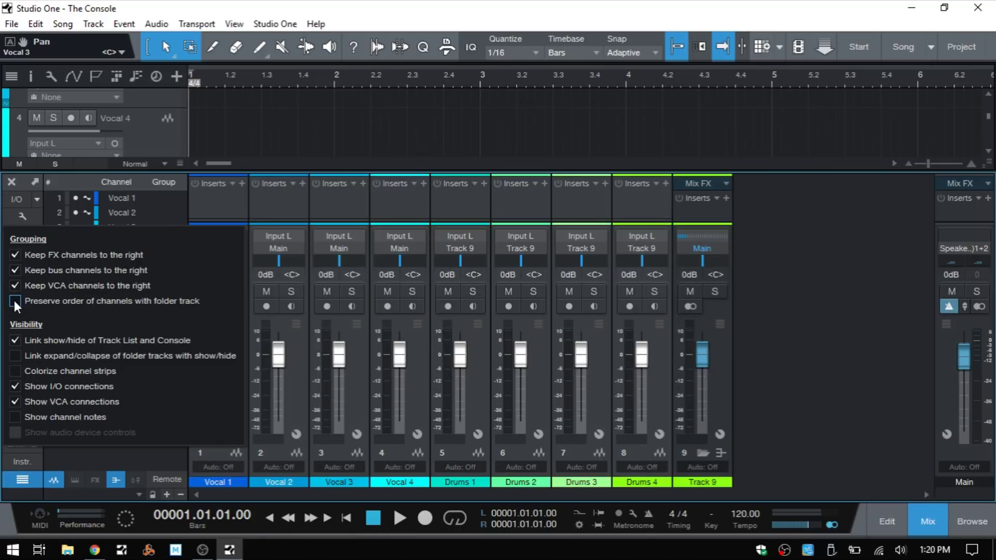
Remove the Track 9 bus channel from the console
click(723, 382)
right_click(723, 382)
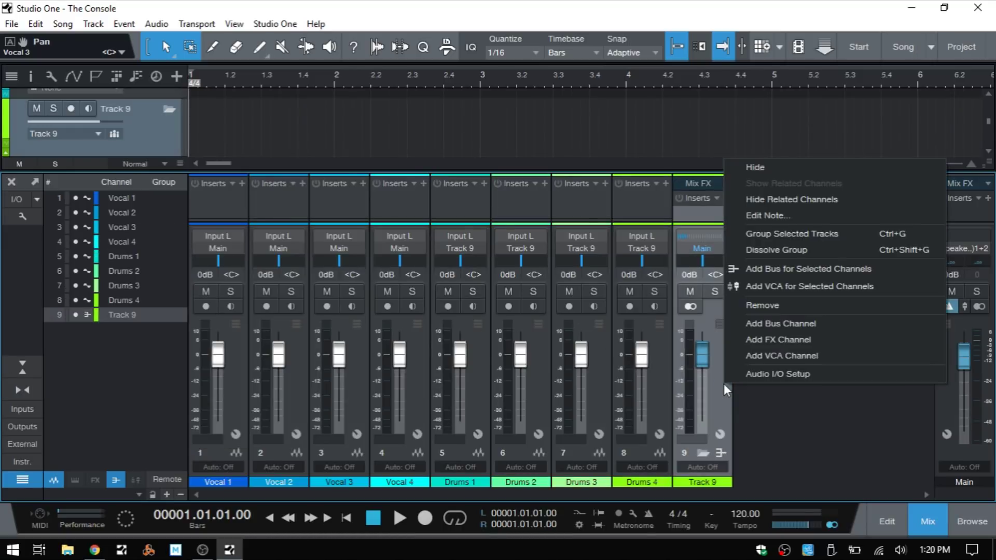
click(767, 304)
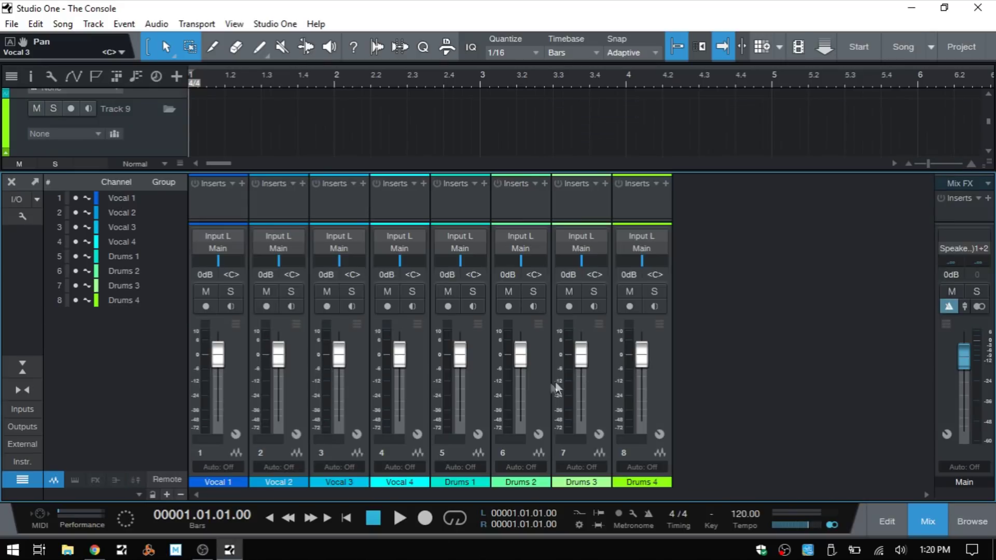
click(15, 199)
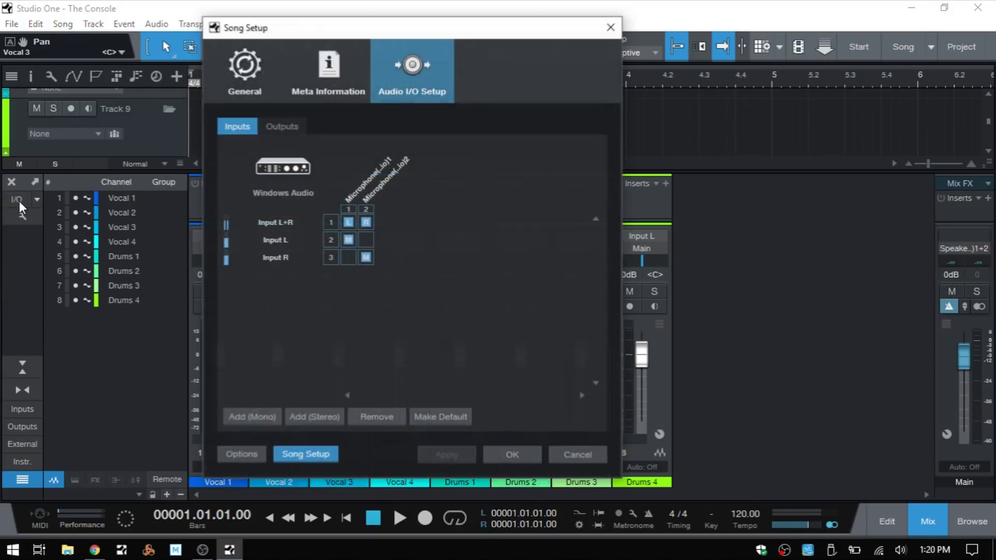
click(571, 457)
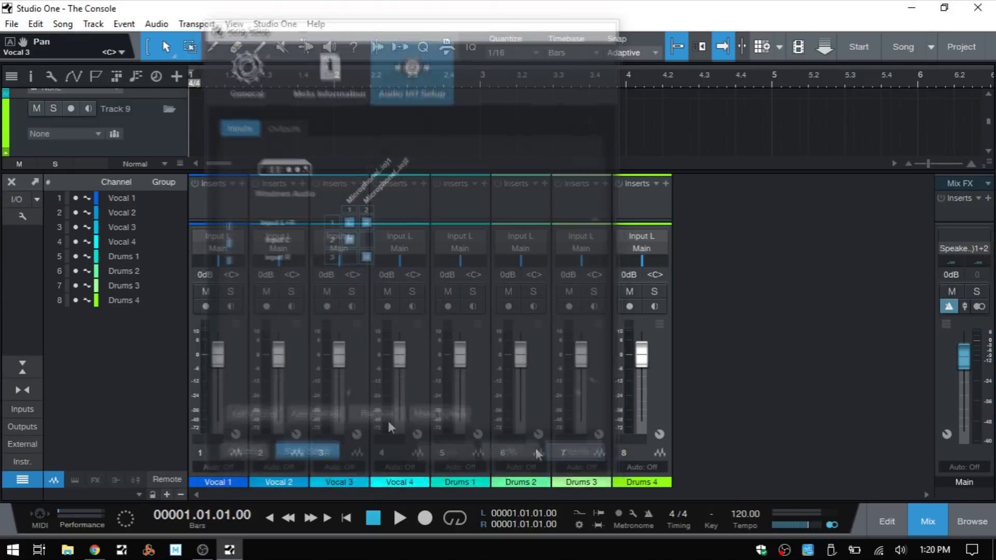
Show the track list beside the arrangement and hide the console
click(22, 217)
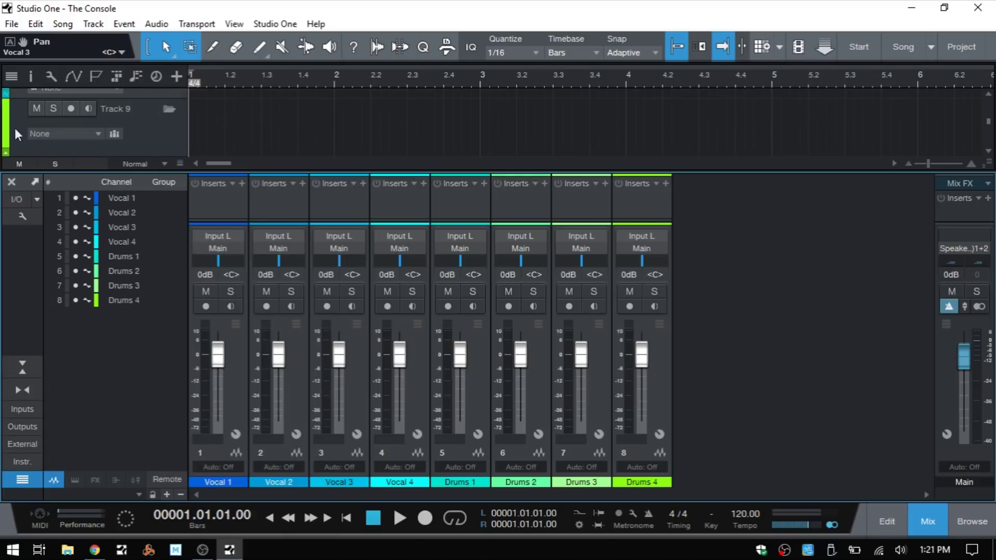
click(10, 76)
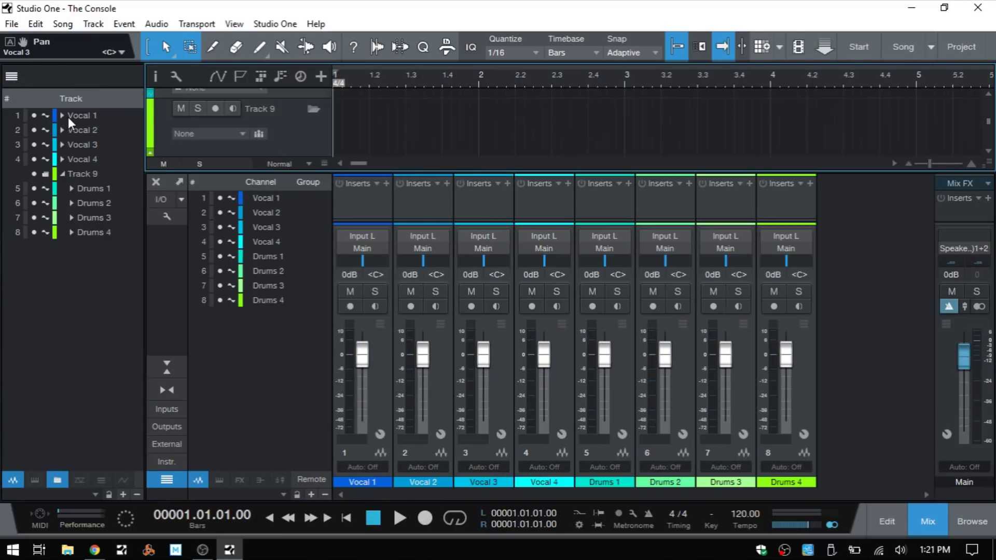
click(927, 517)
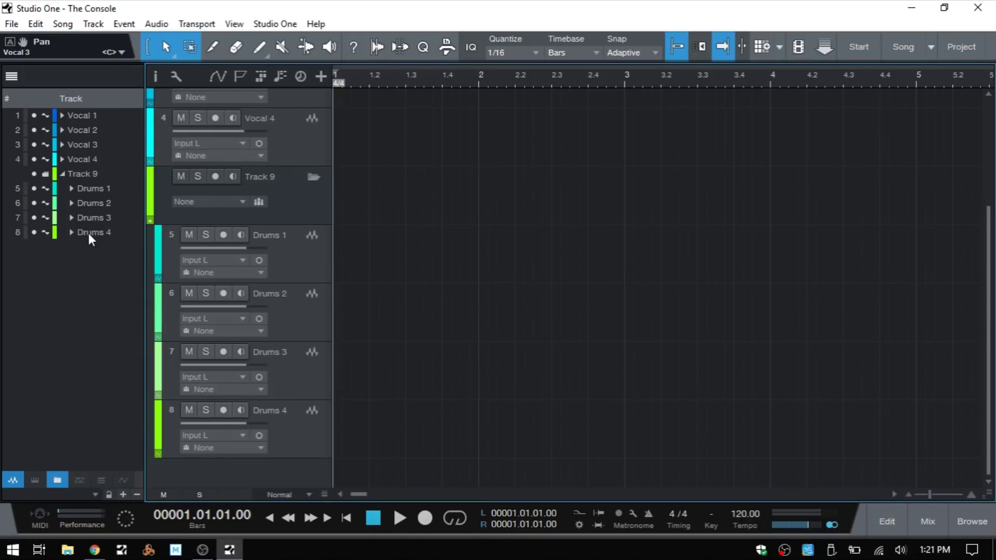
Hide Vocal 3, Drums 2, Drums 3 and Drums 4 from the arrangement using the track list
click(33, 145)
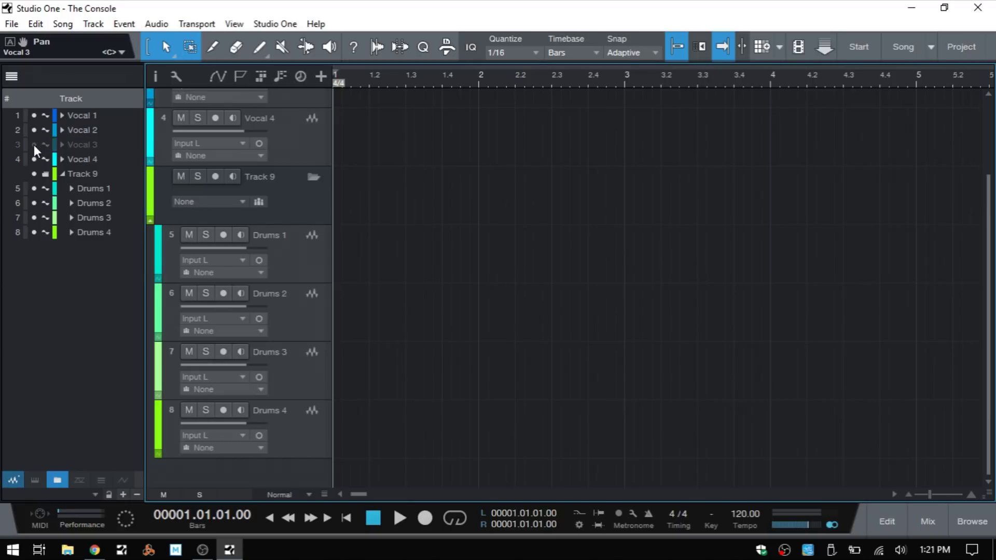
click(34, 203)
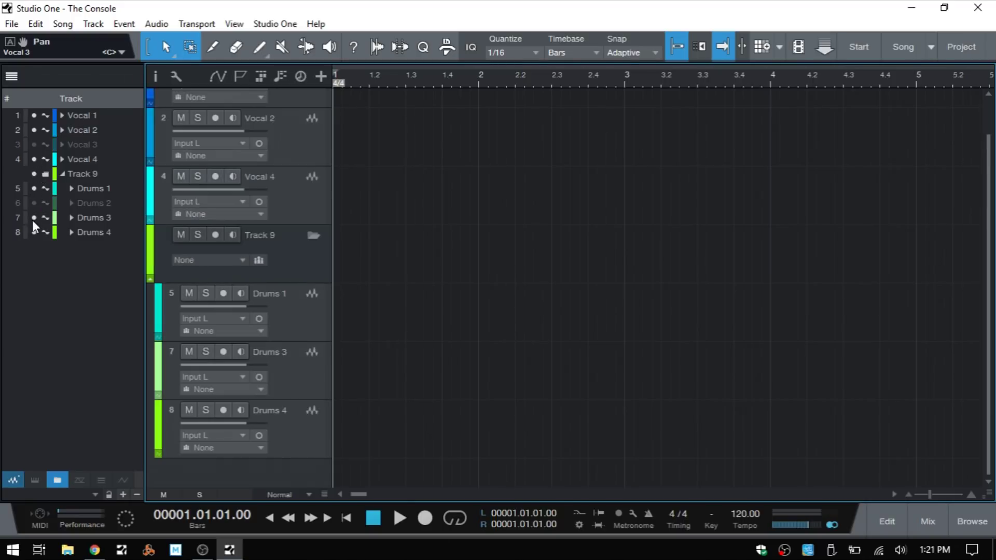
click(33, 218)
click(34, 232)
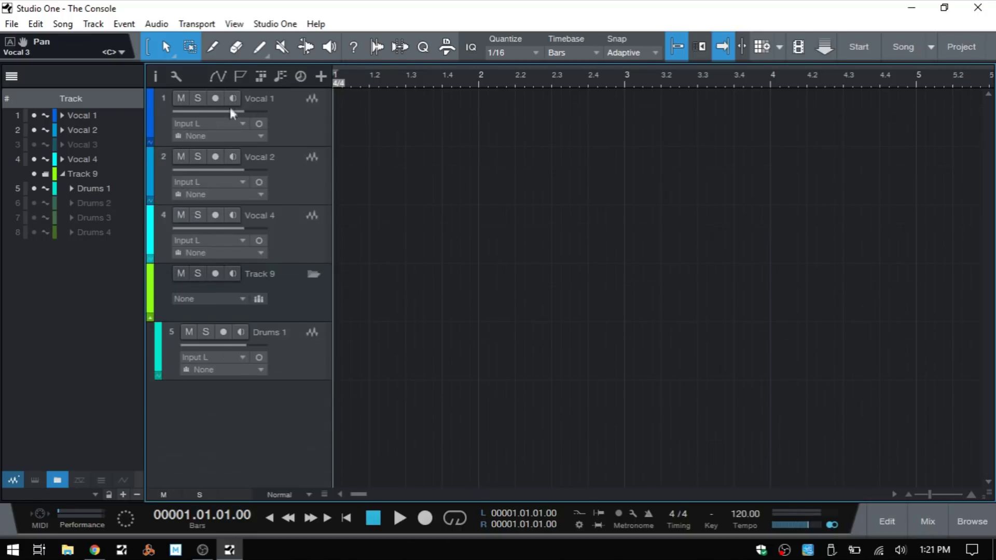
Unhide Vocal 3 and hide Vocal 2 in the track list, with the console shown again to compare its channels
click(33, 130)
click(33, 131)
click(33, 145)
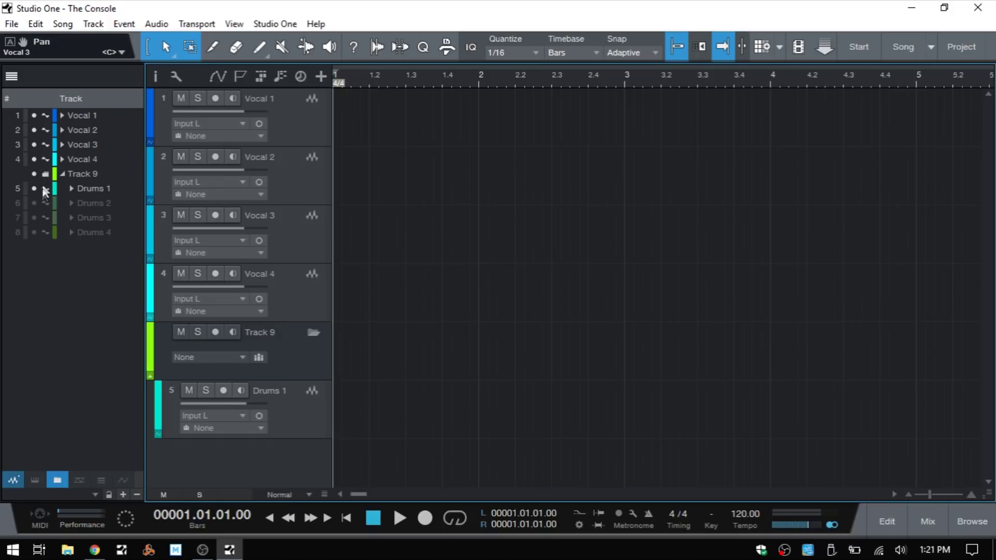
click(33, 130)
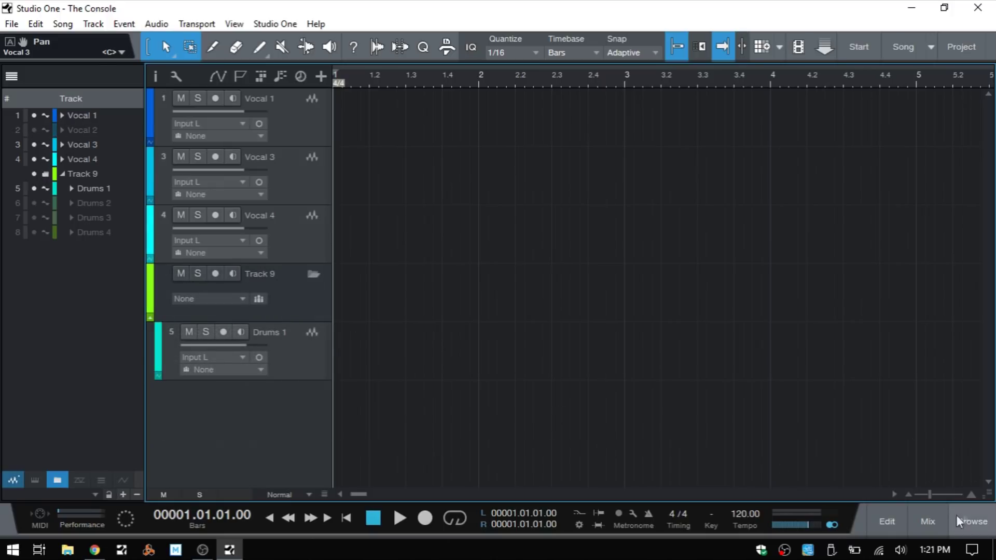
click(928, 522)
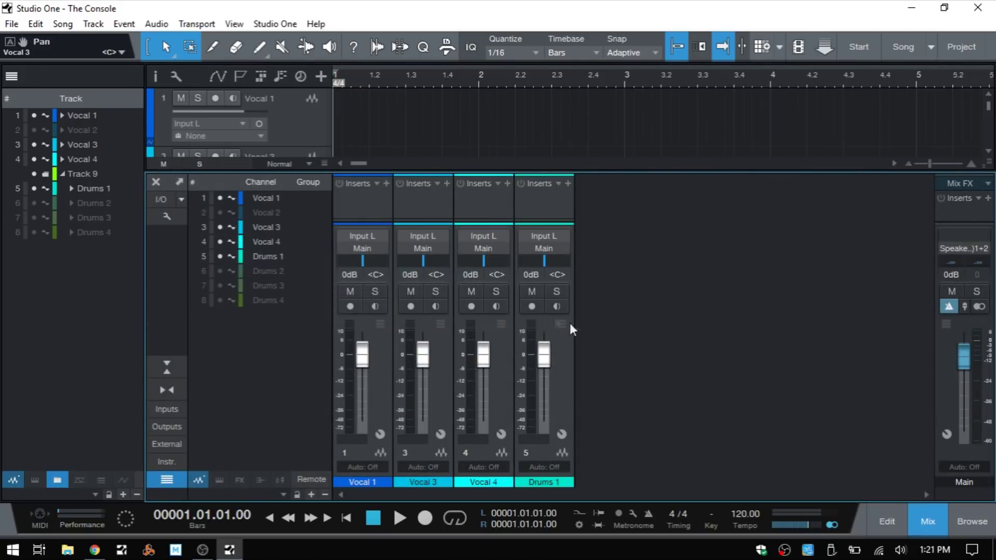
Unhide Vocal 2, Drums 2, Drums 3 and Drums 4 in the track list
click(34, 130)
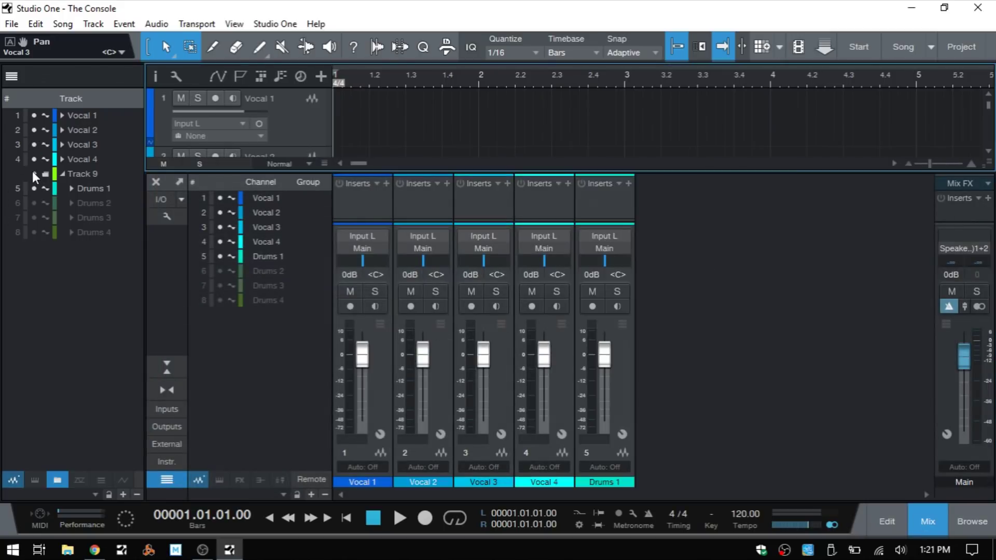
click(34, 203)
click(34, 217)
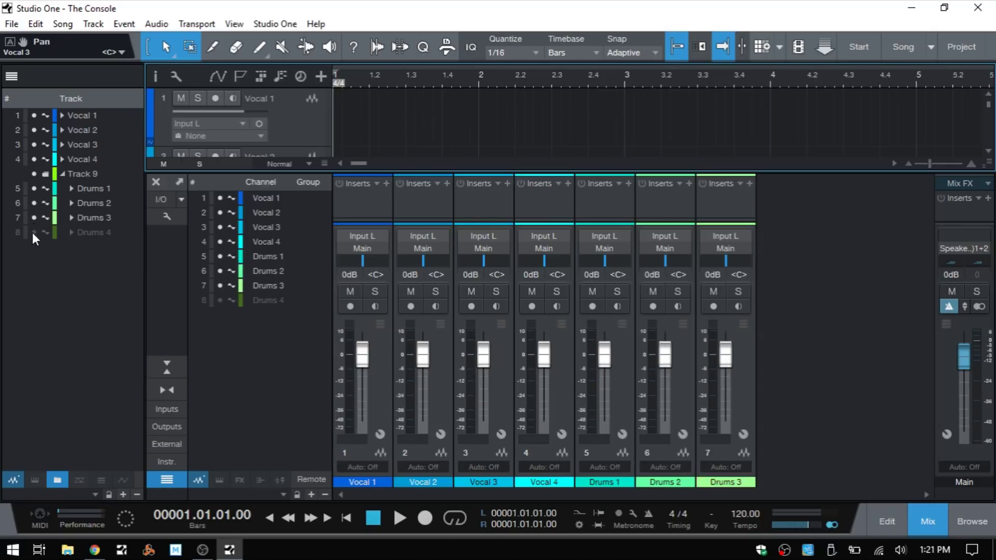
click(34, 232)
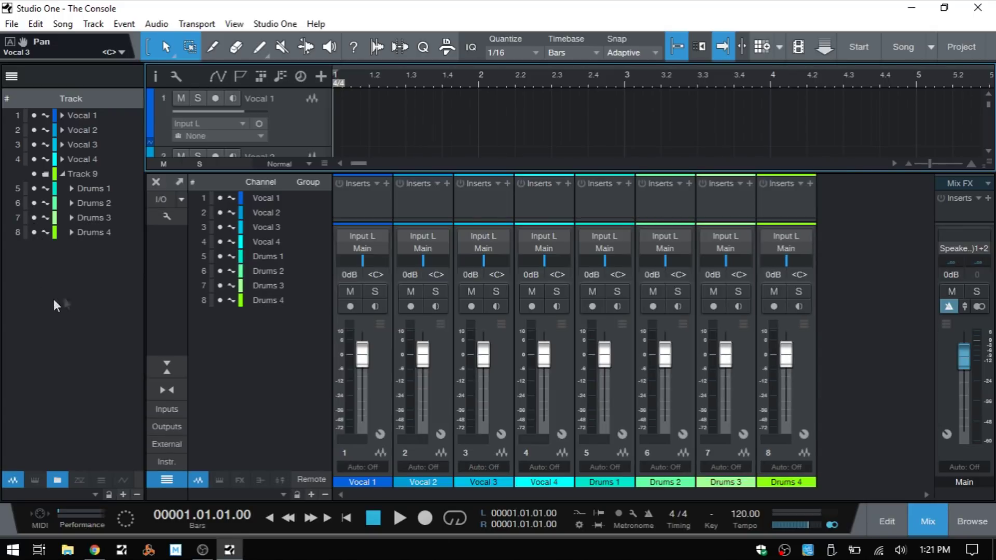
Check the console's show/hide link option, then hide the track list
click(166, 215)
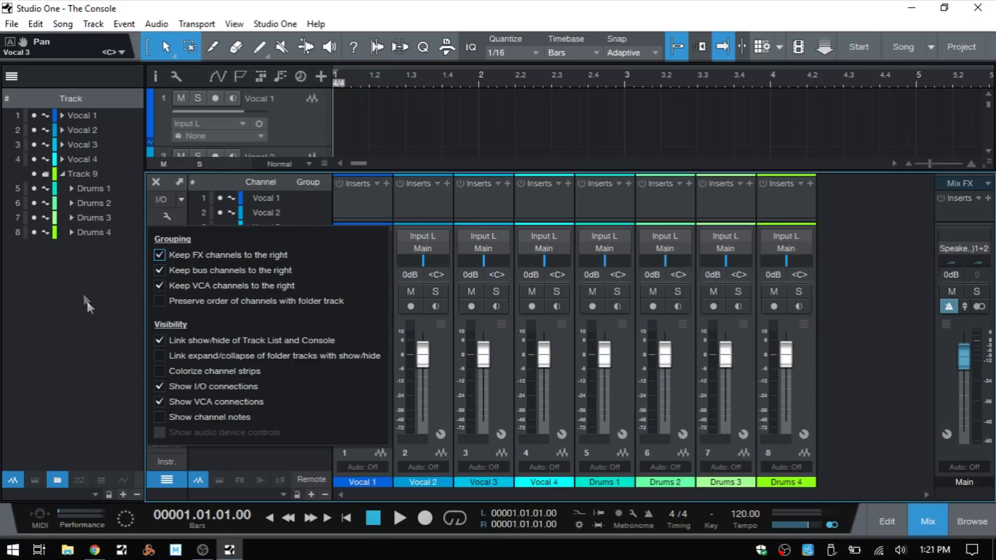
click(12, 77)
click(13, 76)
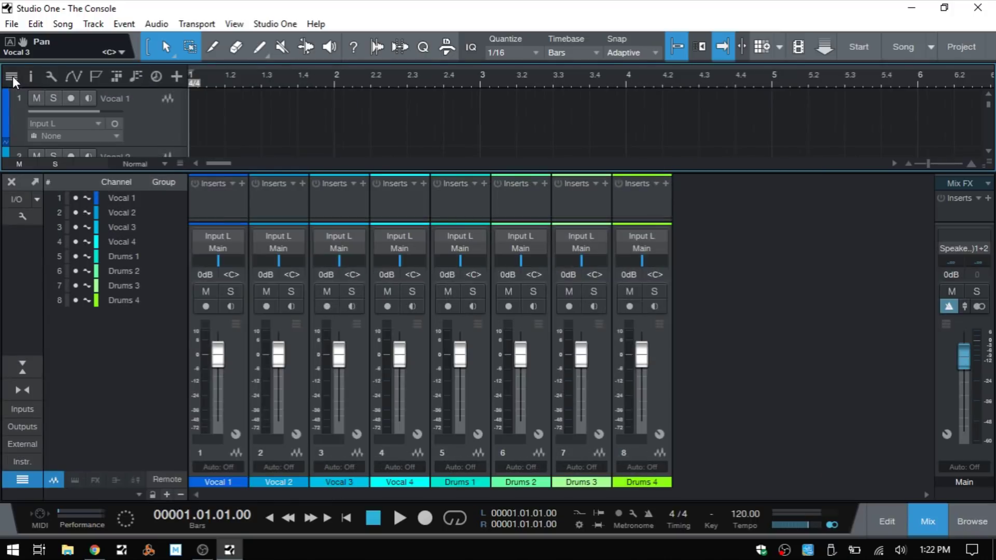
Turn on the console option that links expand/collapse of folder tracks with show/hide
click(22, 217)
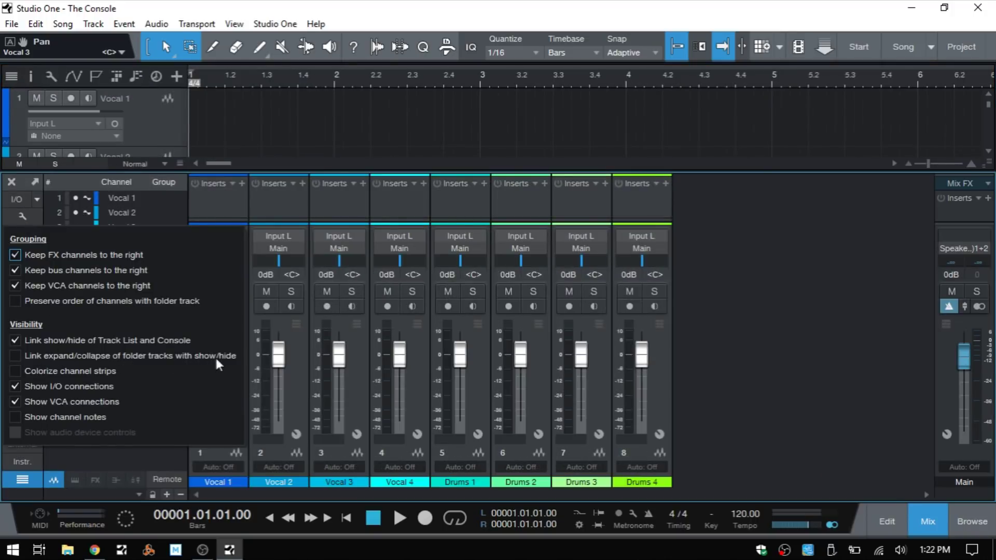
click(14, 355)
click(724, 345)
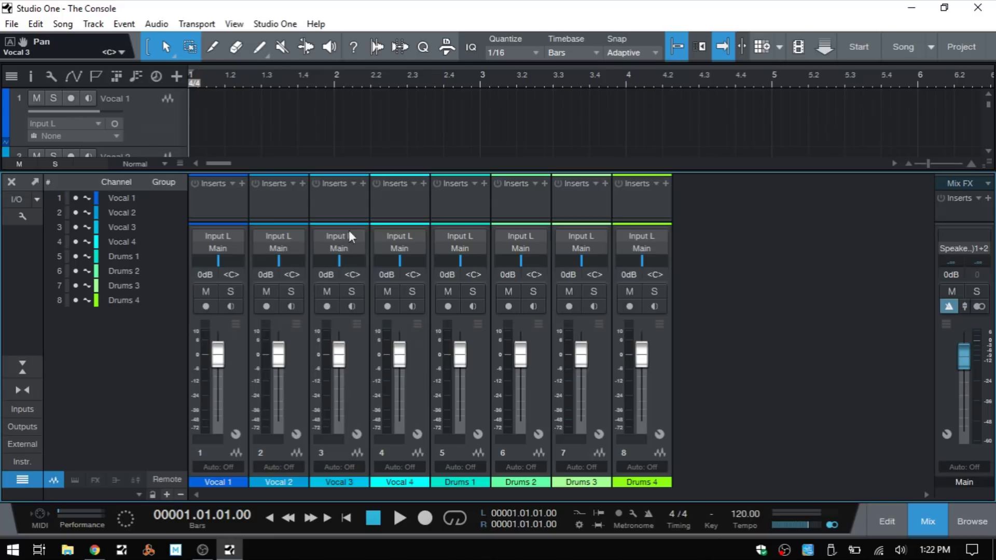
Switch the console to its small view, then collapse and expand the Track 9 folder to compare the drum channels
scroll(256, 107, down, 1)
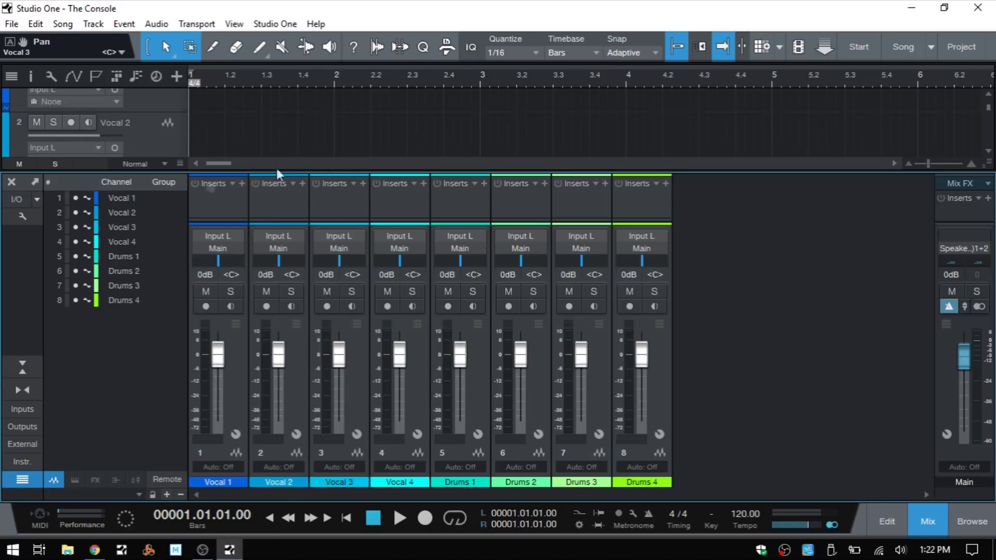
click(23, 368)
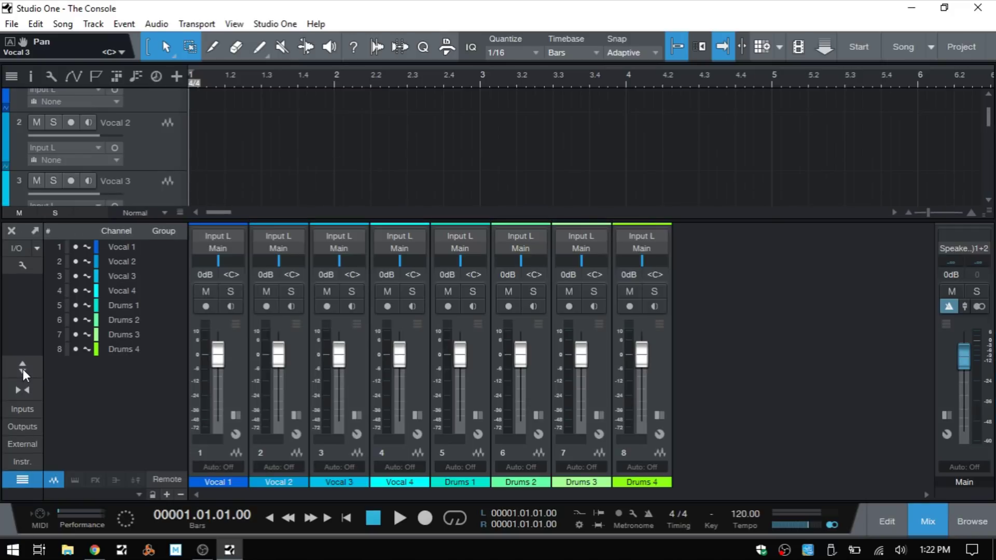
scroll(306, 129, down, 1)
scroll(306, 129, down, 3)
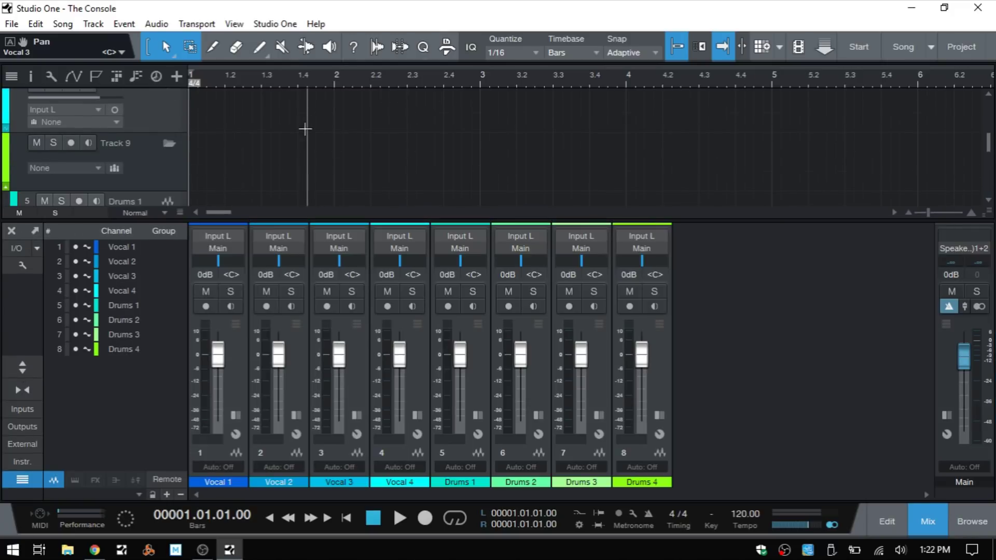
scroll(170, 158, down, 2)
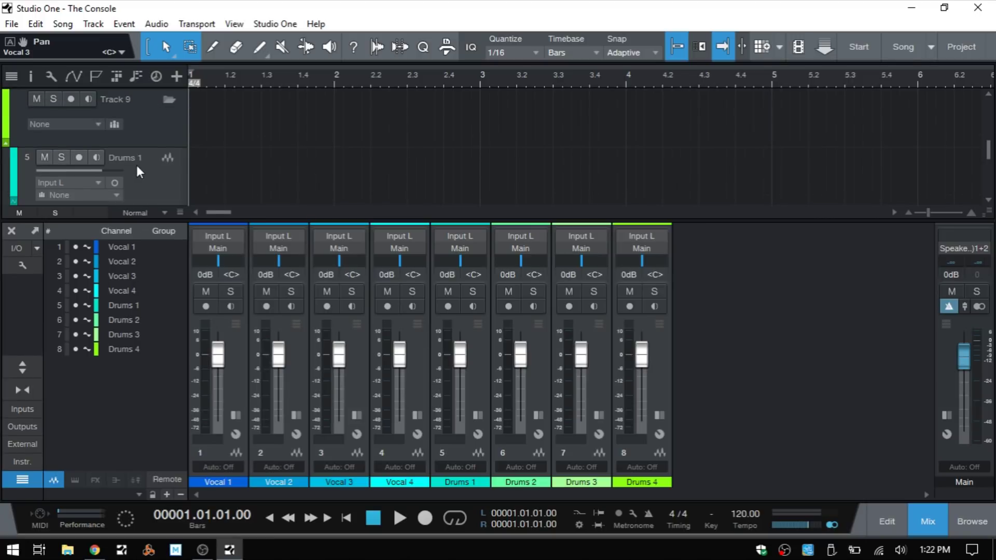
click(168, 100)
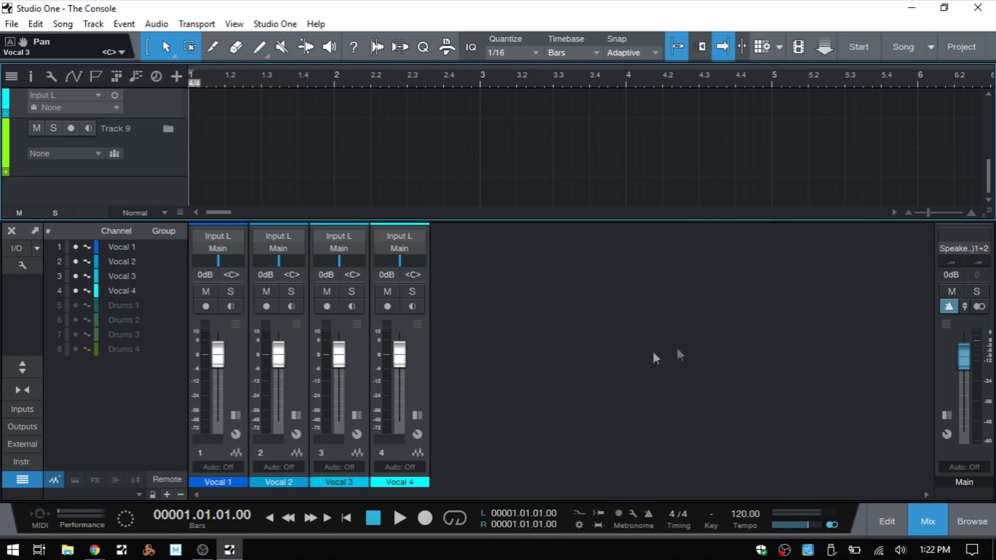
click(168, 129)
scroll(163, 141, down, 3)
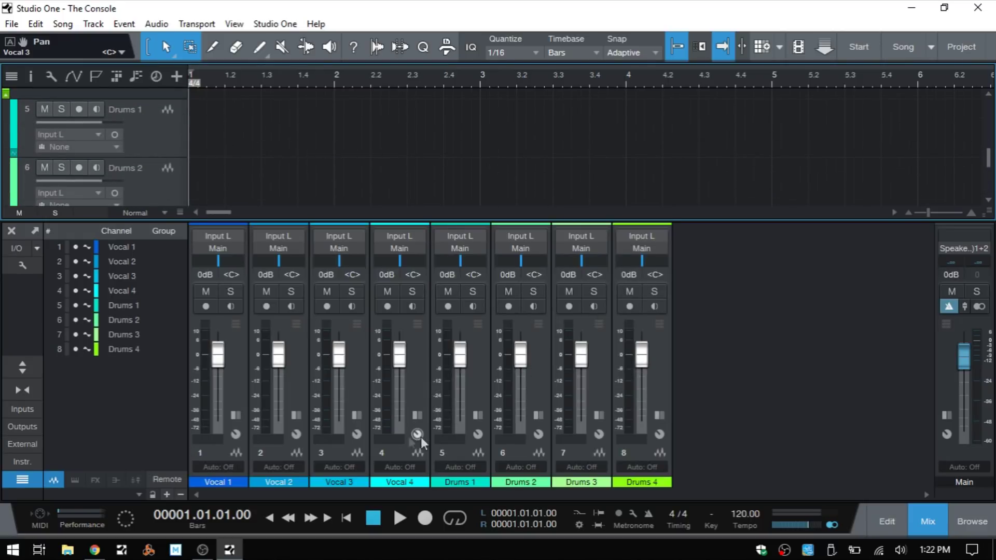
Turn off the console option that links expand/collapse of folder tracks with show/hide
click(22, 265)
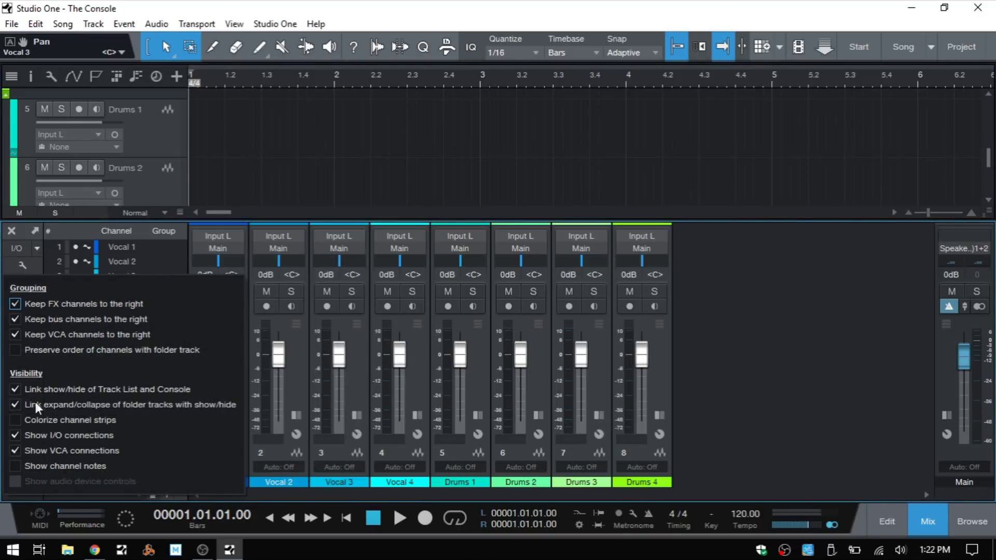
click(15, 404)
click(466, 481)
Change the Drums 1 channel color to red
click(466, 482)
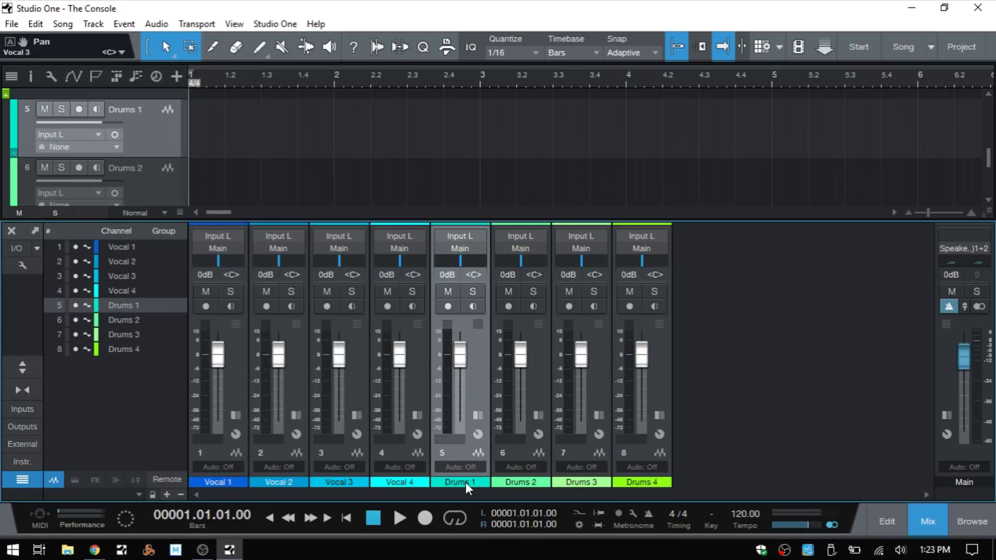
click(458, 485)
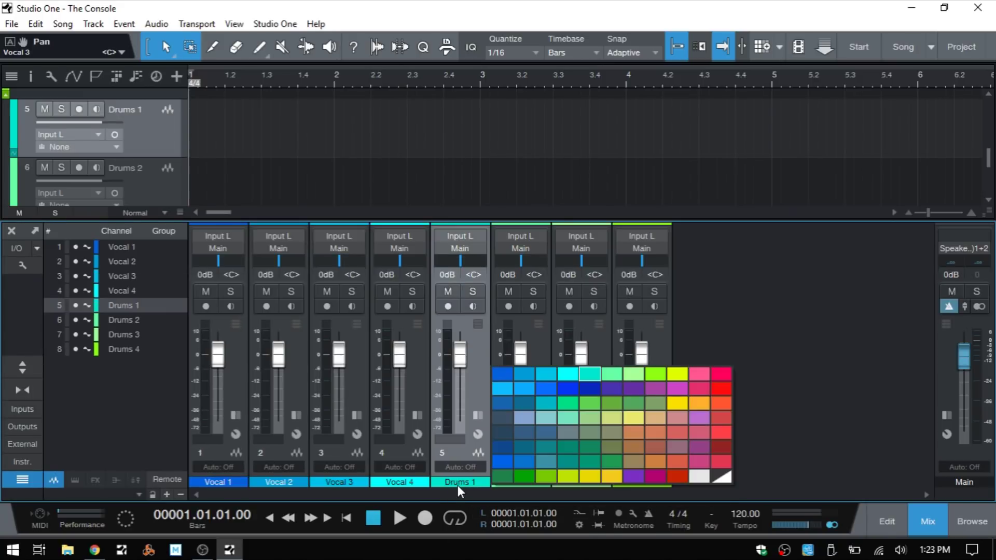
click(724, 388)
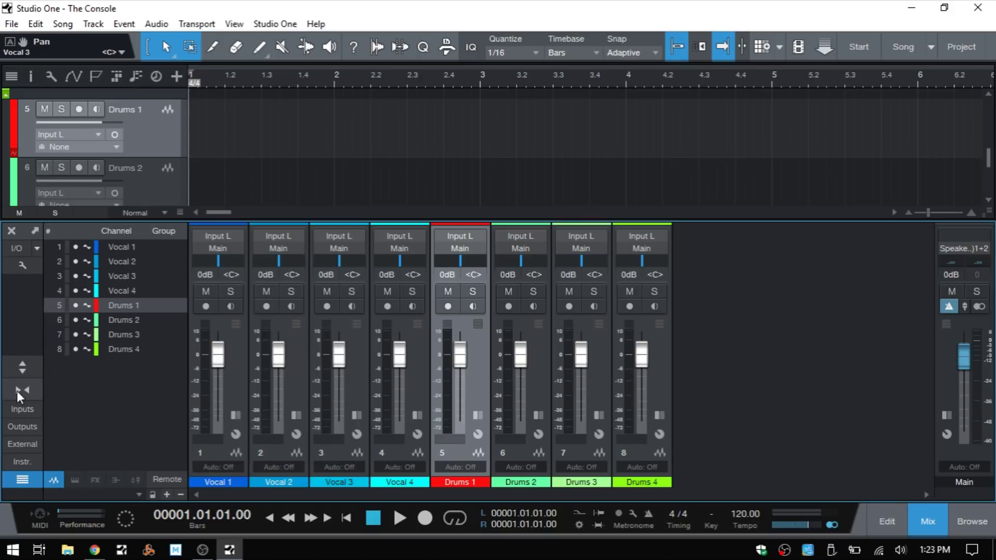
Turn the Colorize channel strips option on to preview it, then off again
click(19, 265)
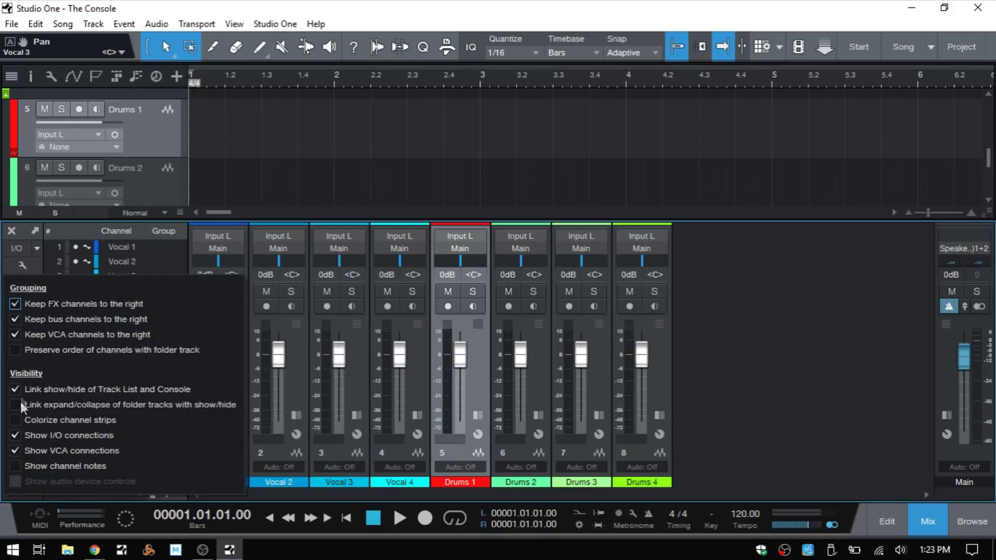
click(16, 421)
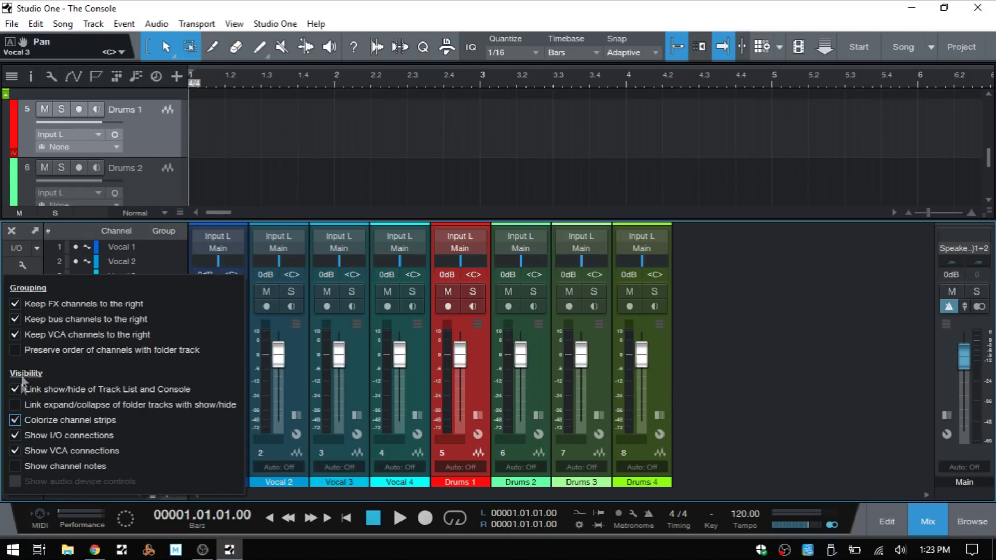
click(15, 420)
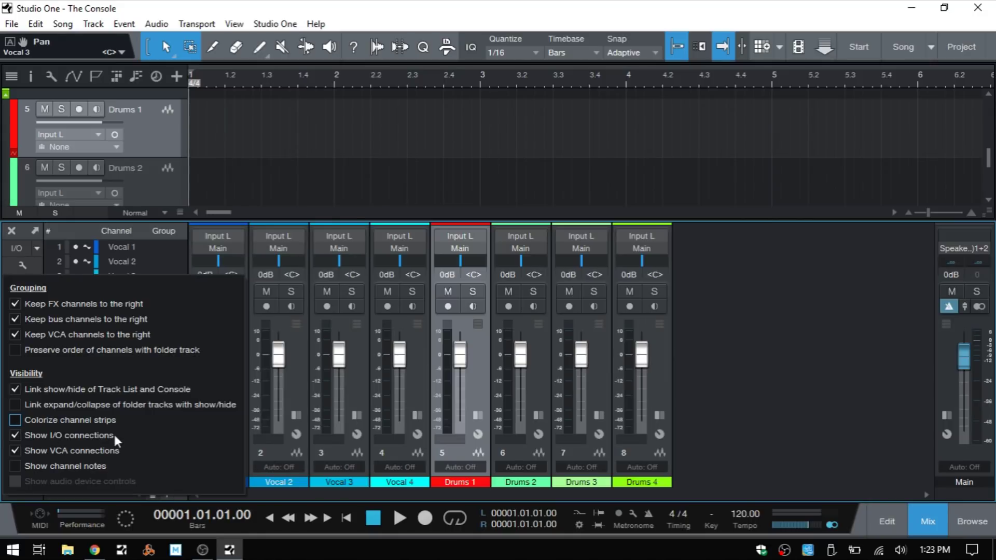
Turn the Show I/O connections option off to preview the channel strips without it, and turn it back on
click(390, 232)
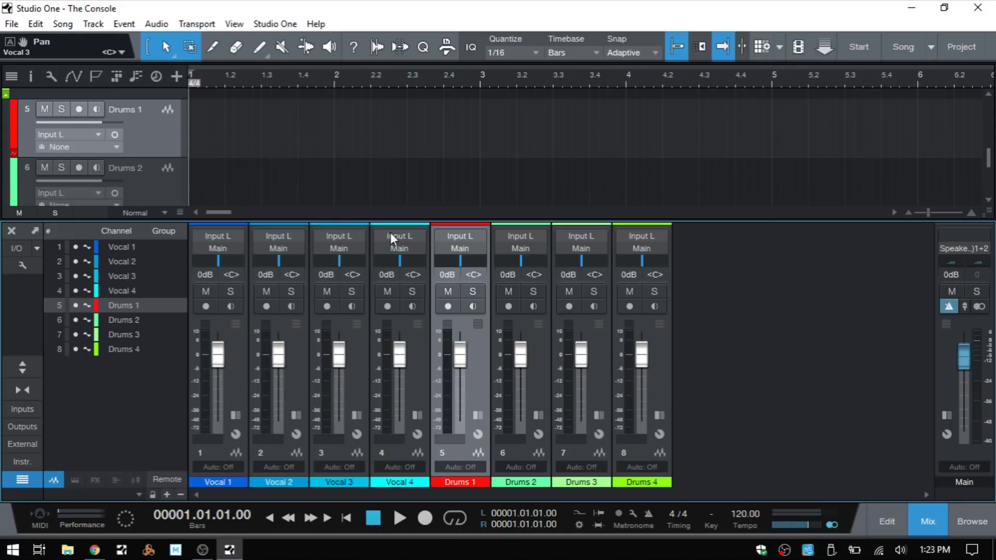
click(392, 232)
click(392, 233)
click(22, 266)
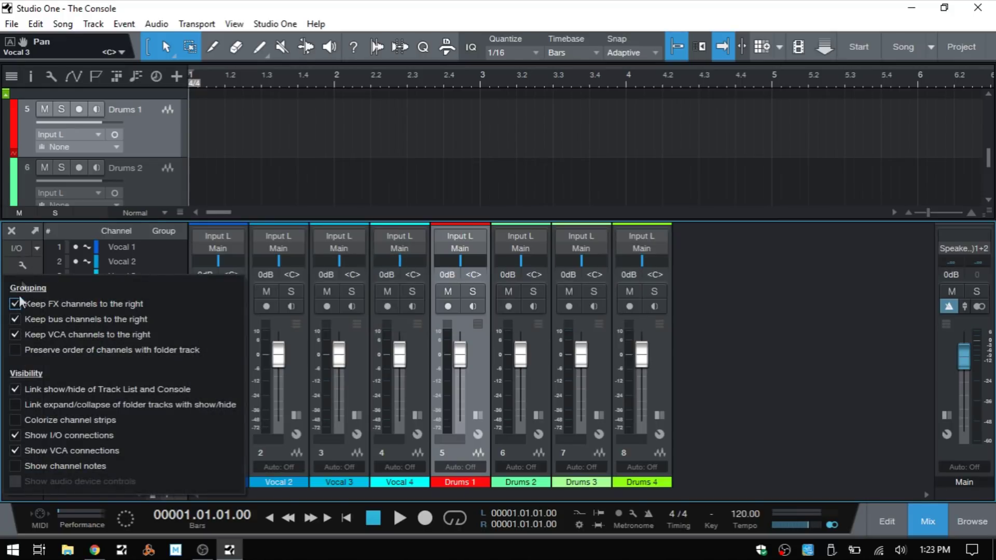
click(15, 436)
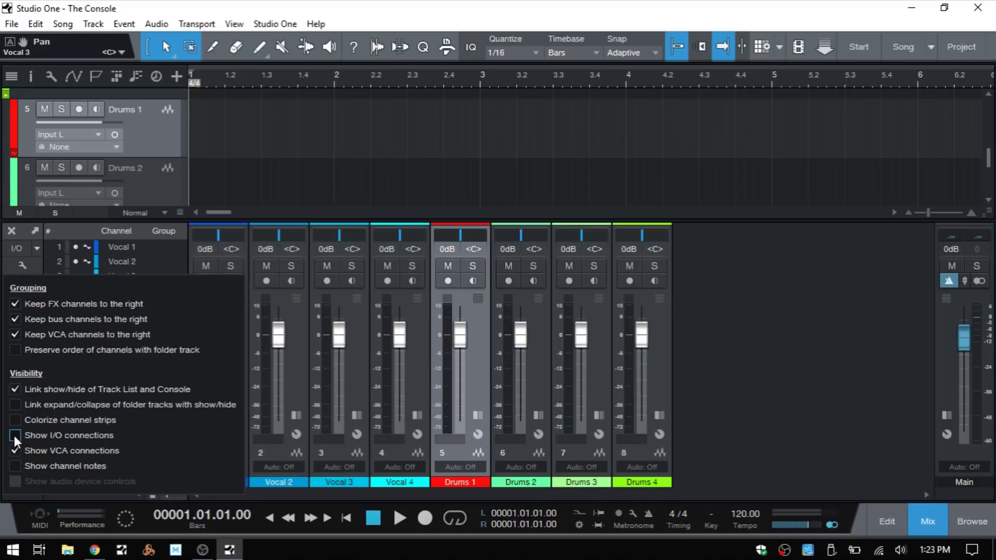
click(14, 435)
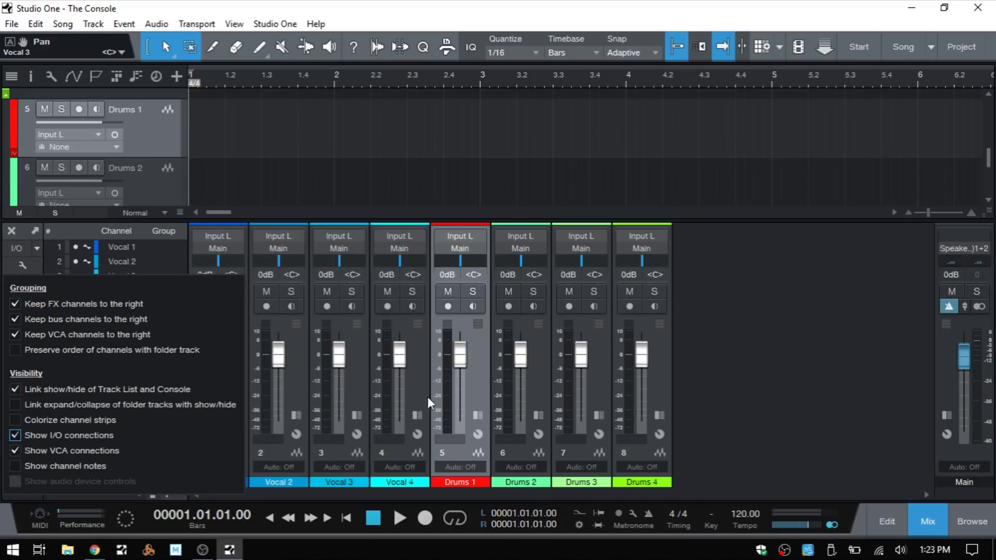
click(477, 382)
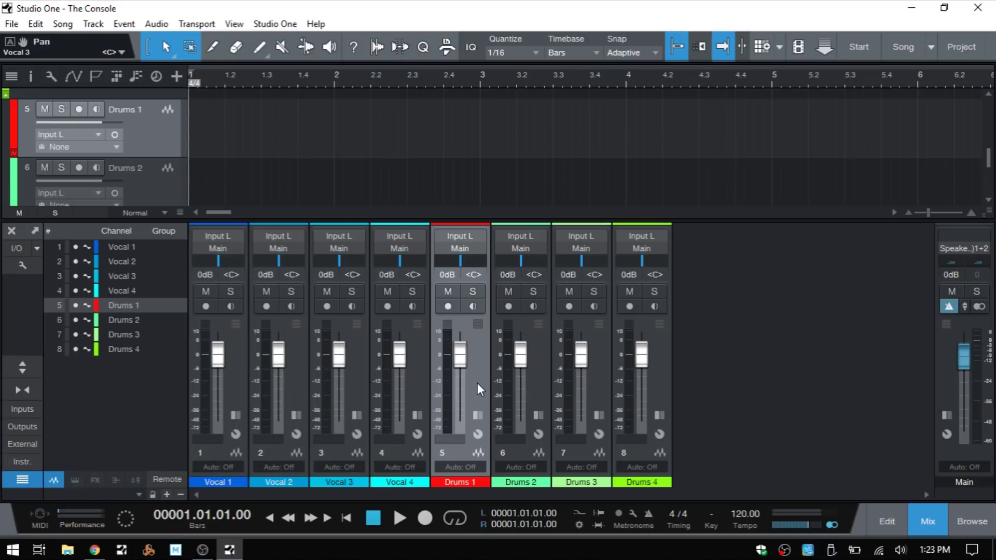
Add a VCA channel to the console and assign the Drums 1 channel to VCA 1
right_click(781, 314)
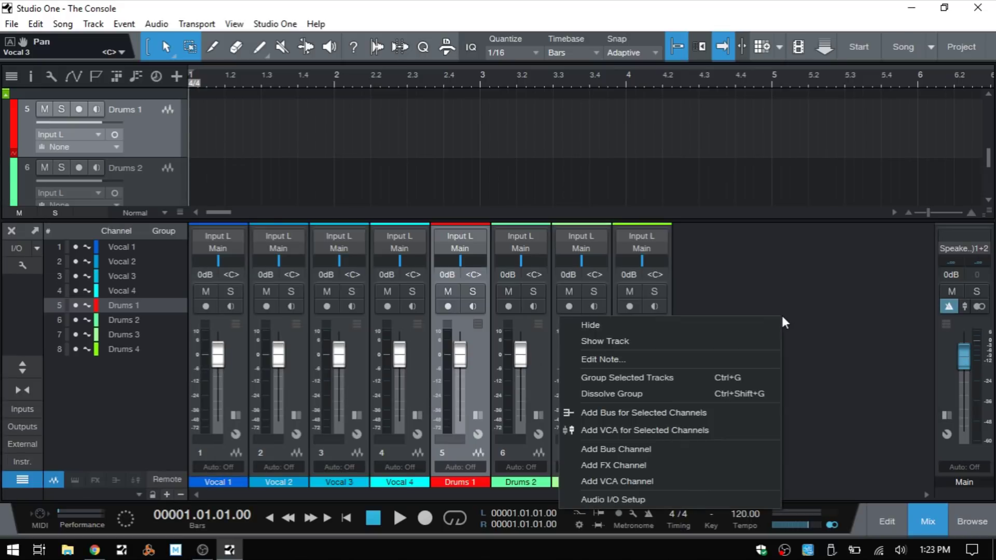
click(705, 477)
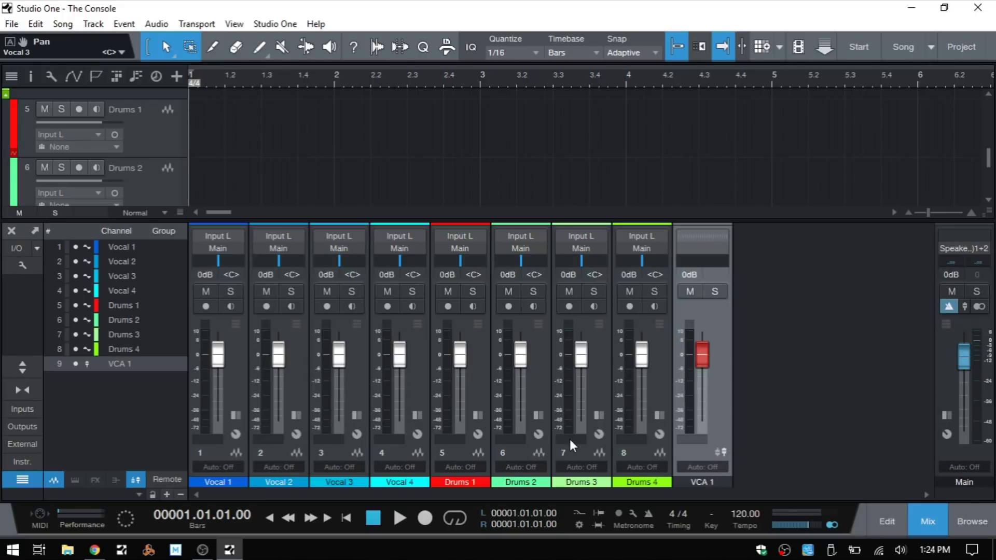
click(446, 445)
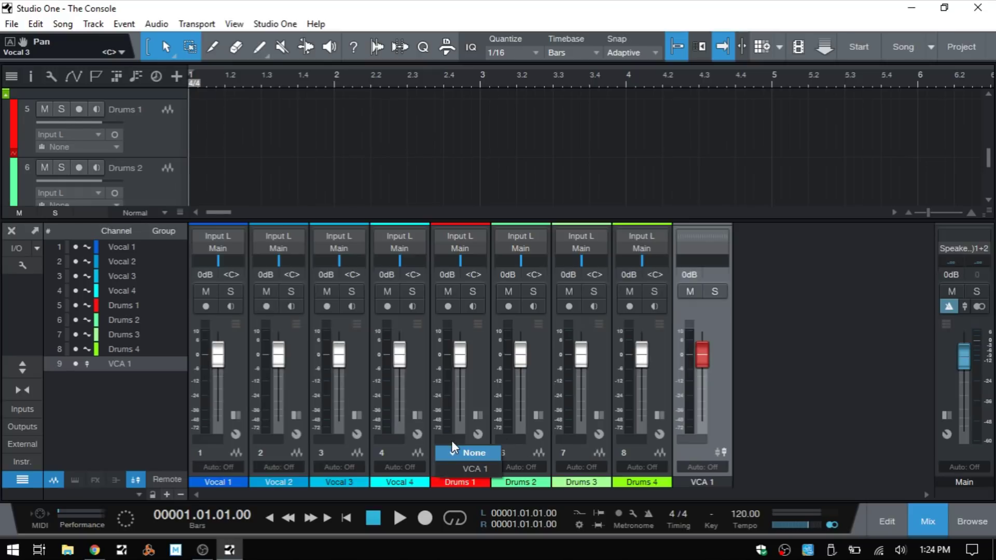
click(471, 470)
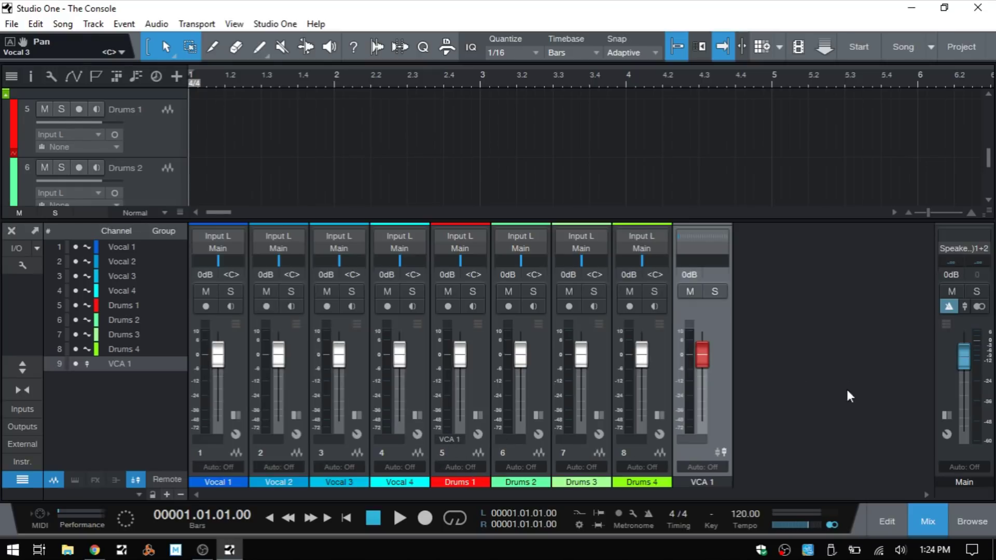
click(386, 440)
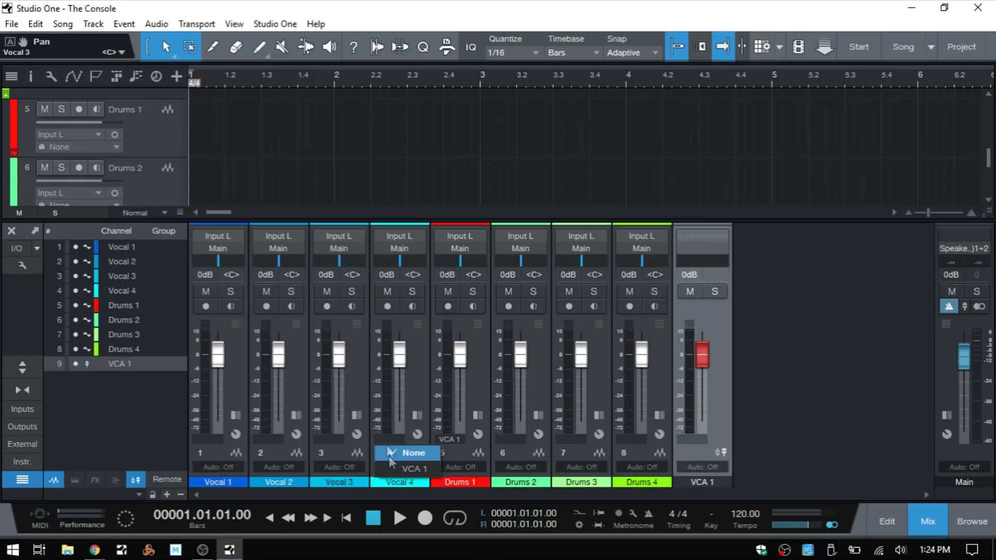
click(413, 385)
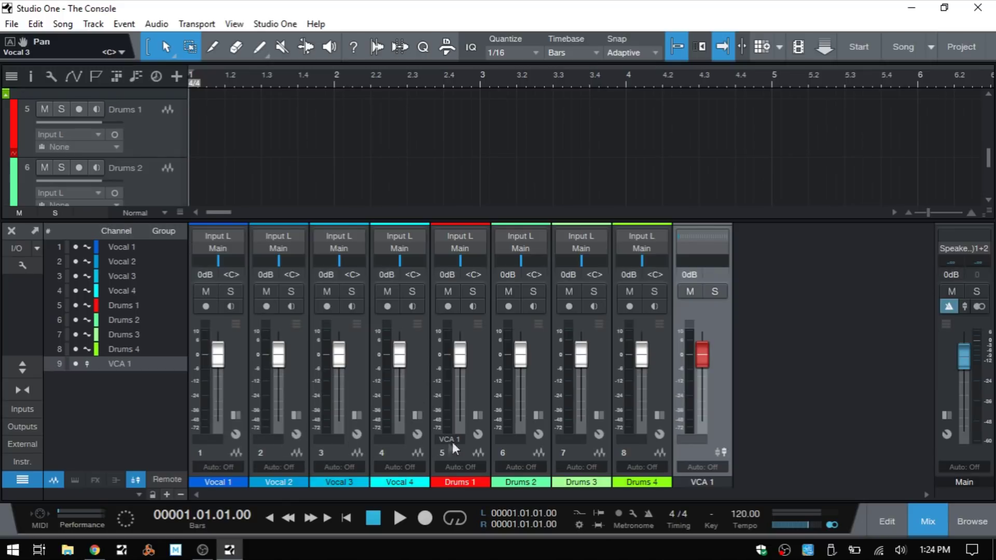
Toggle the Show VCA connections option in the console options, leaving it on
click(21, 265)
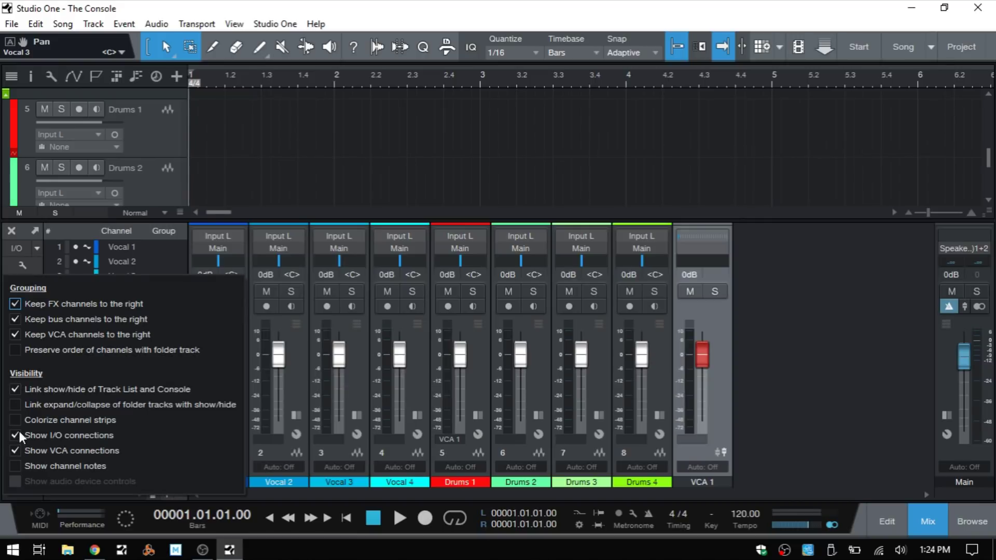
click(16, 451)
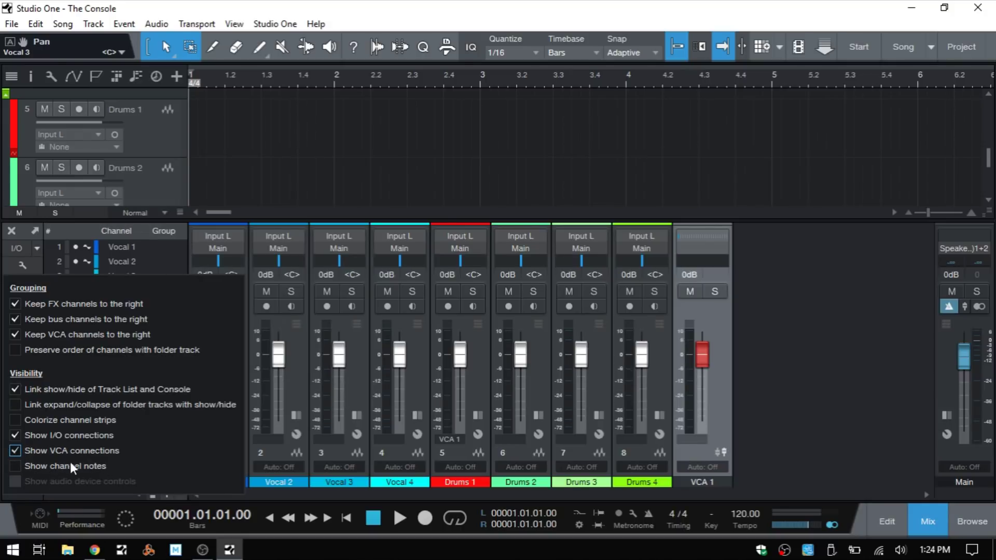
click(169, 254)
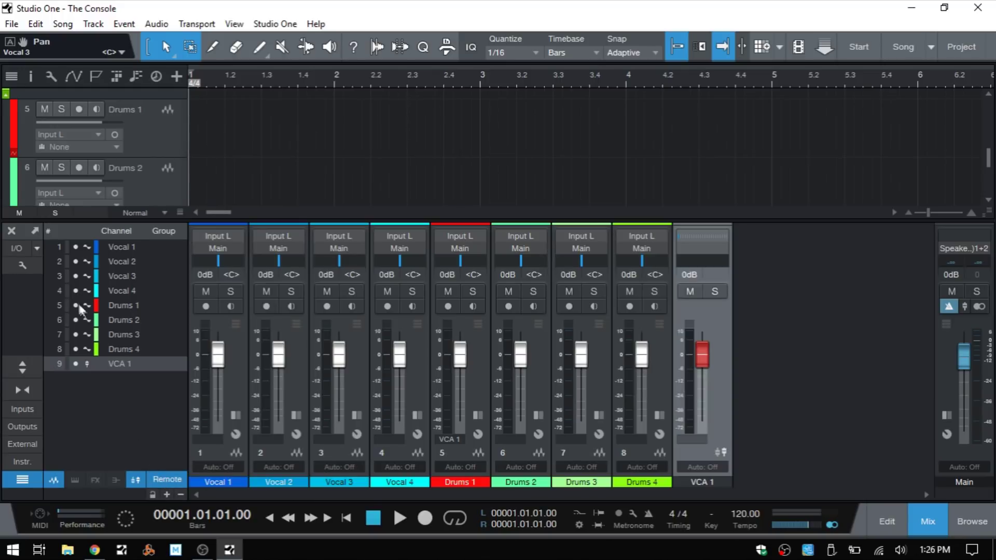
Hide Drums 1–4 and VCA 1 in the Remote bank, compare it with the regular console view, and show them again
drag(76, 304, 76, 364)
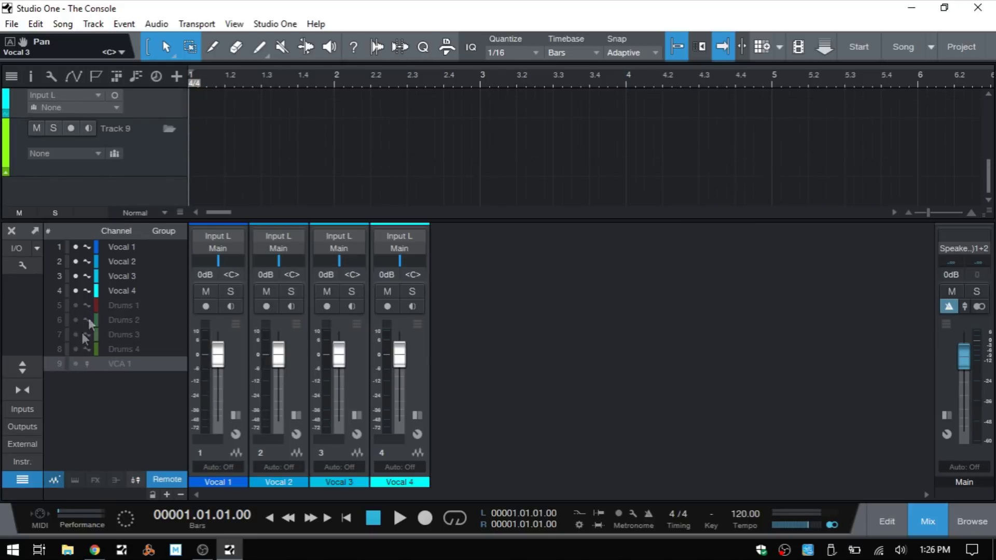
click(166, 477)
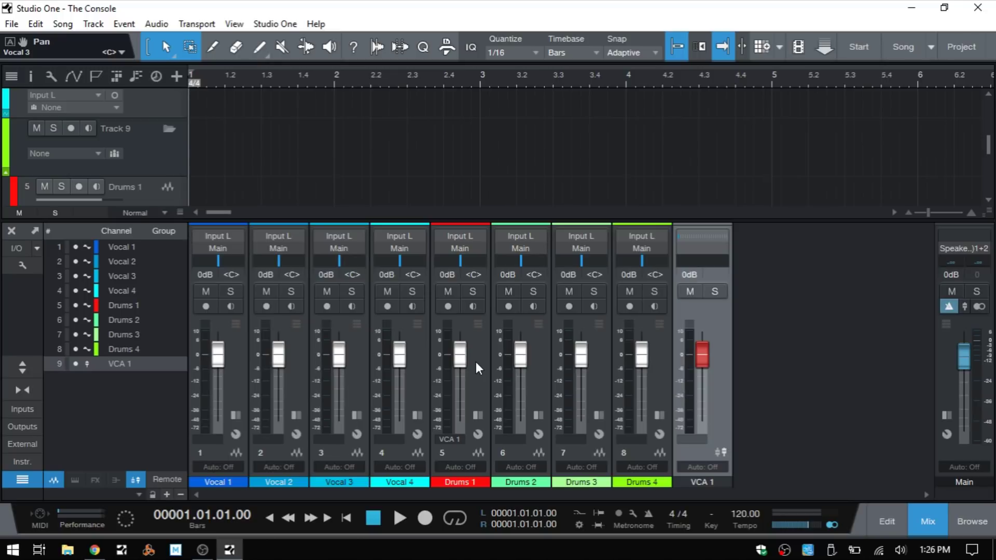
click(167, 478)
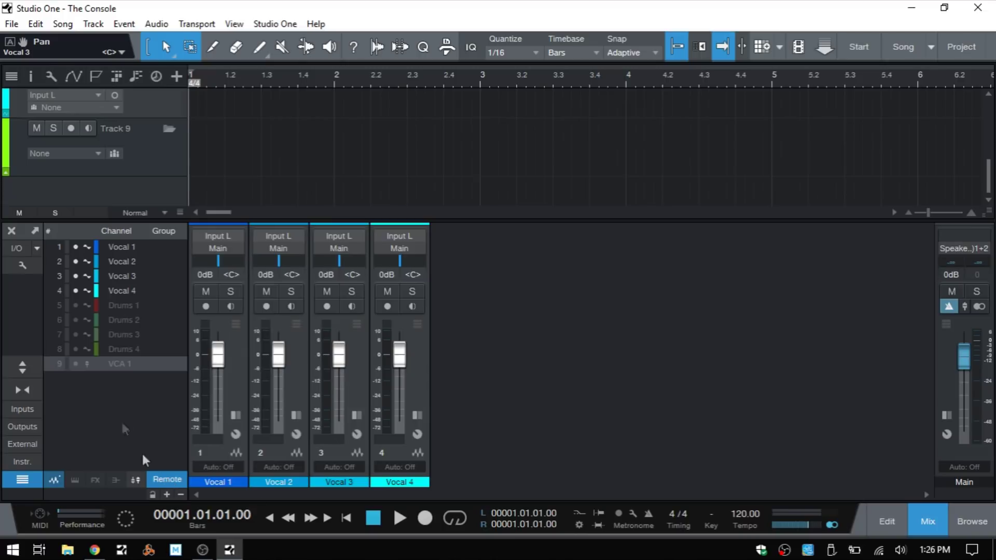
drag(77, 304, 75, 366)
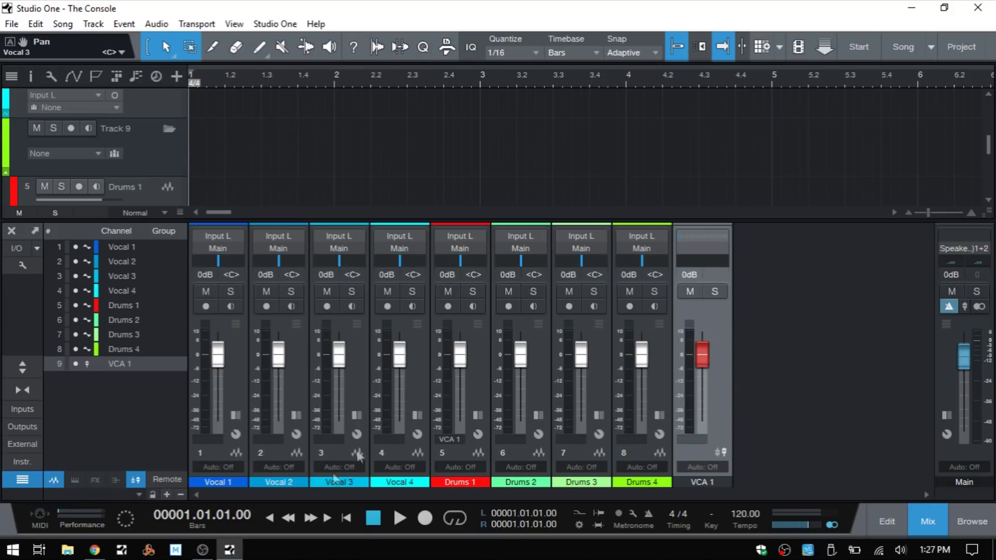
Hide the Vocal 1–4 and VCA 1 channels and store this console view as a scene named Drums
click(474, 367)
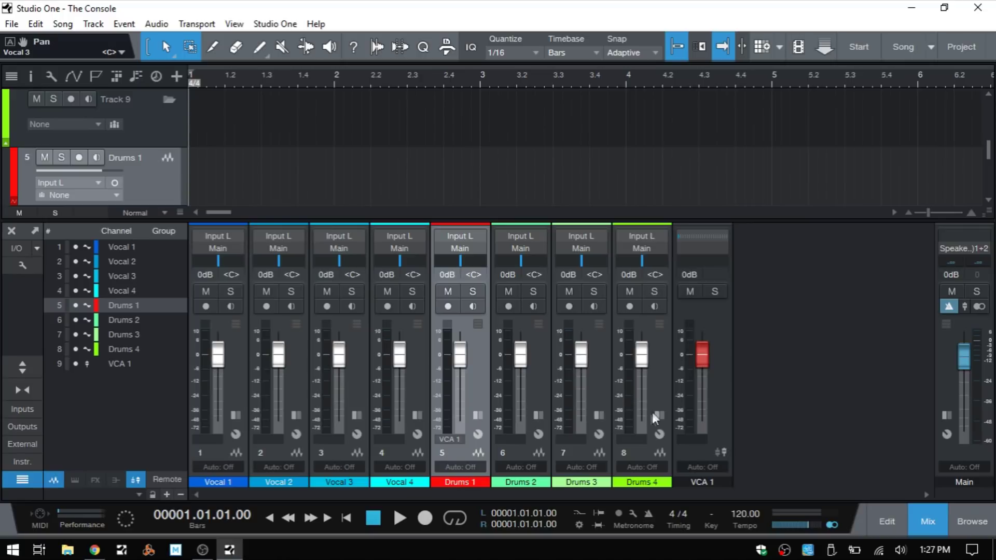
shift+click(657, 372)
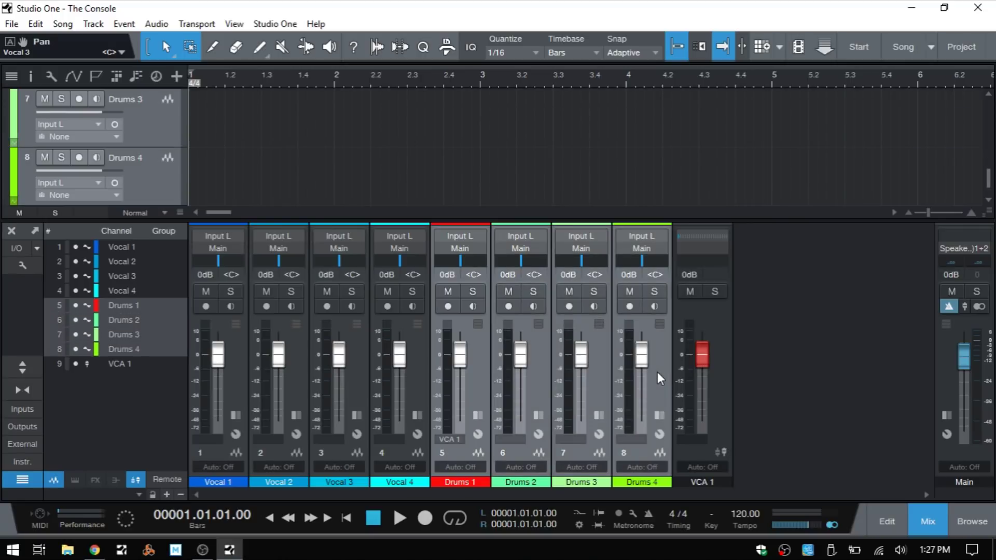
drag(77, 248, 79, 288)
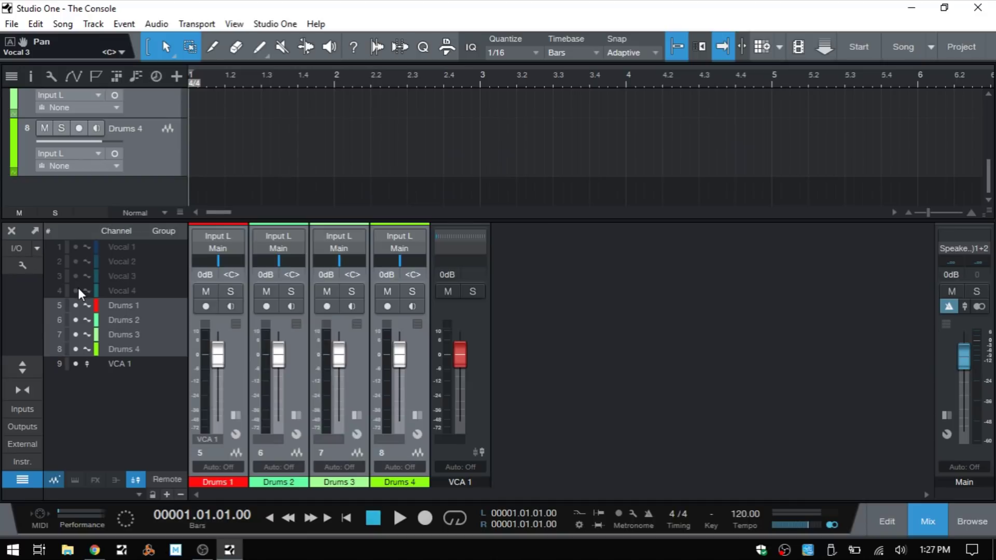
click(75, 364)
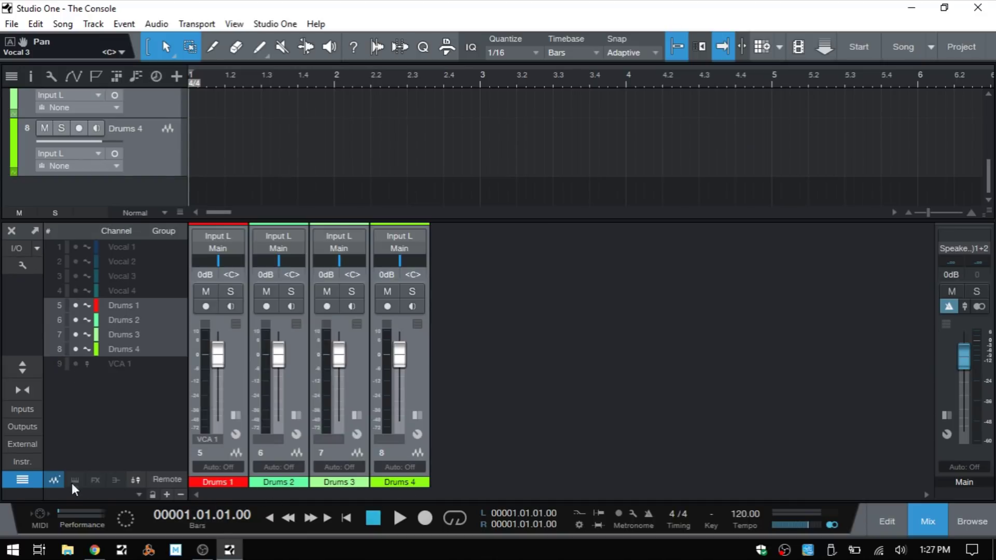
click(167, 493)
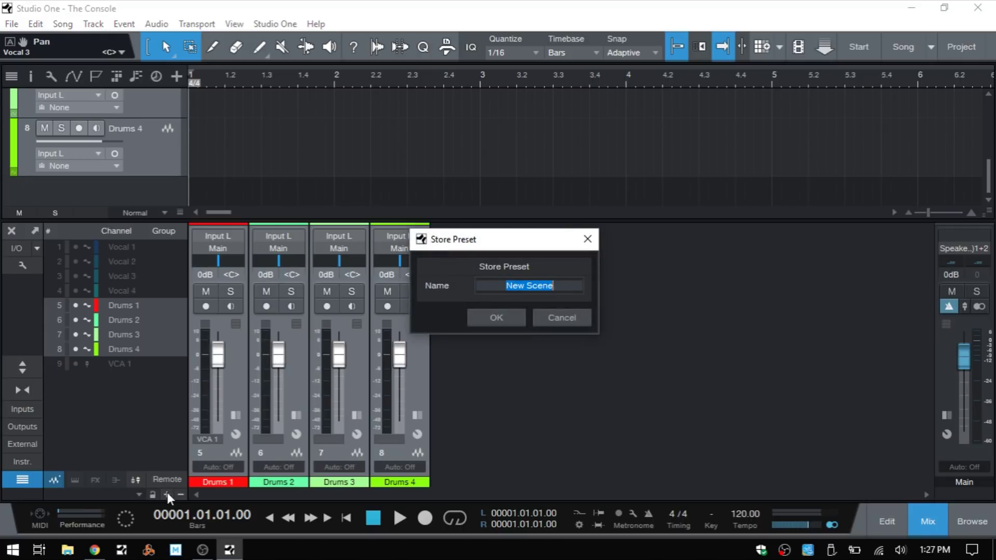
text(Drums)
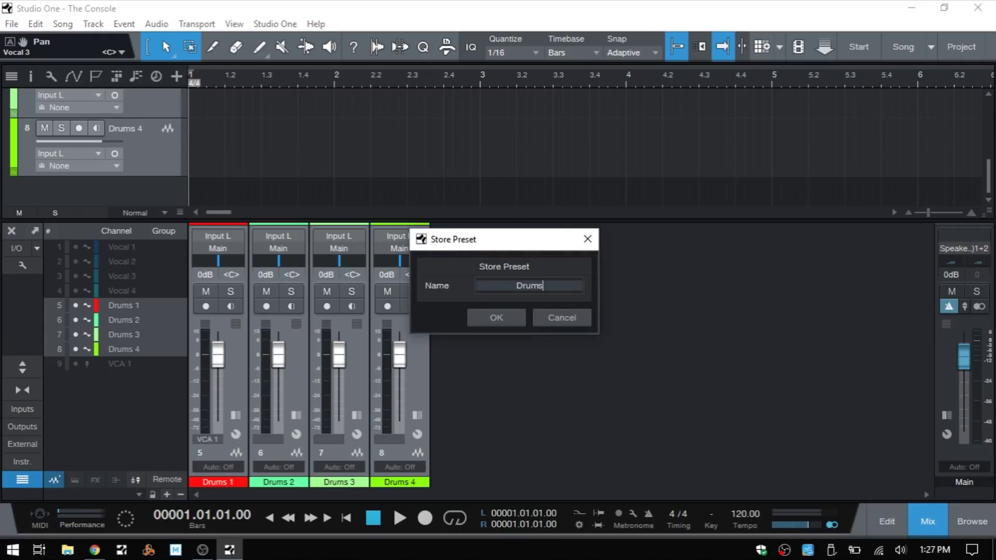
key(Return)
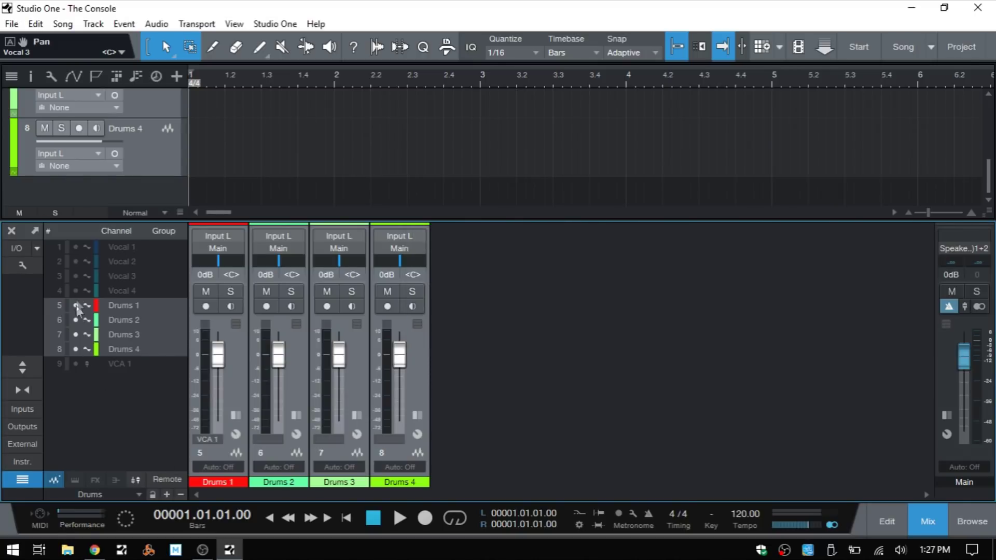
Swap the visible channels from Drums 1–4 to Vocal 1–4 and store the view as a scene named Vox
drag(76, 292, 76, 246)
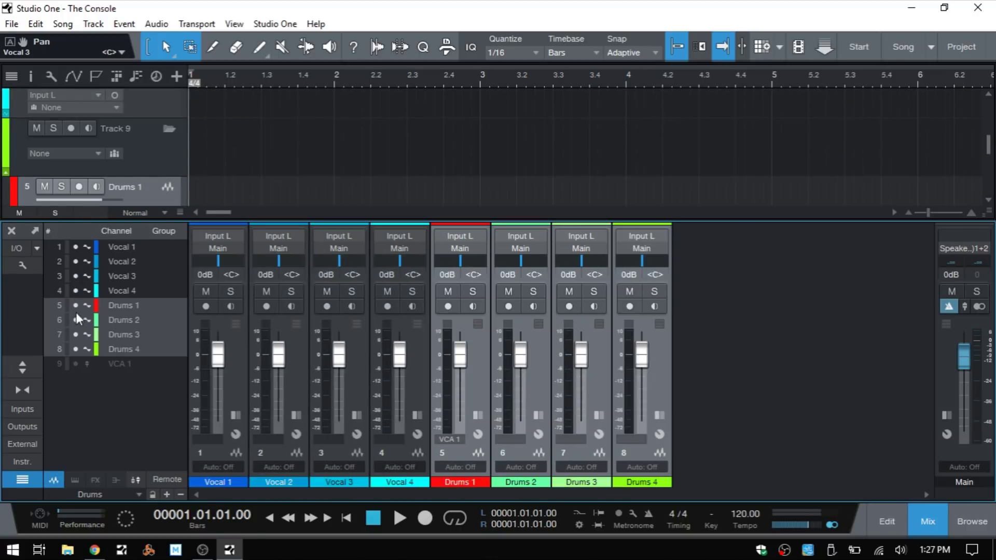
drag(76, 305, 79, 346)
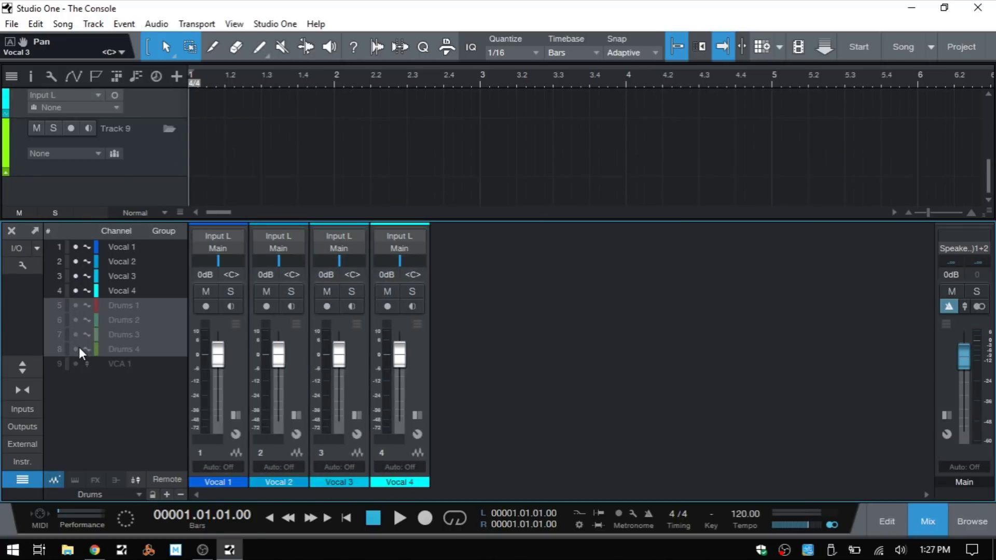
click(167, 494)
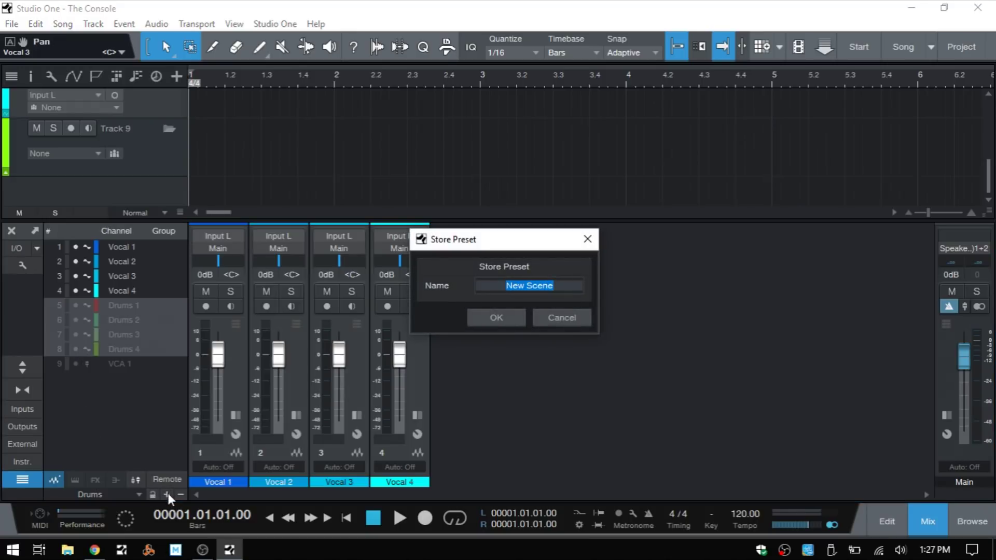
text(Vox)
key(Return)
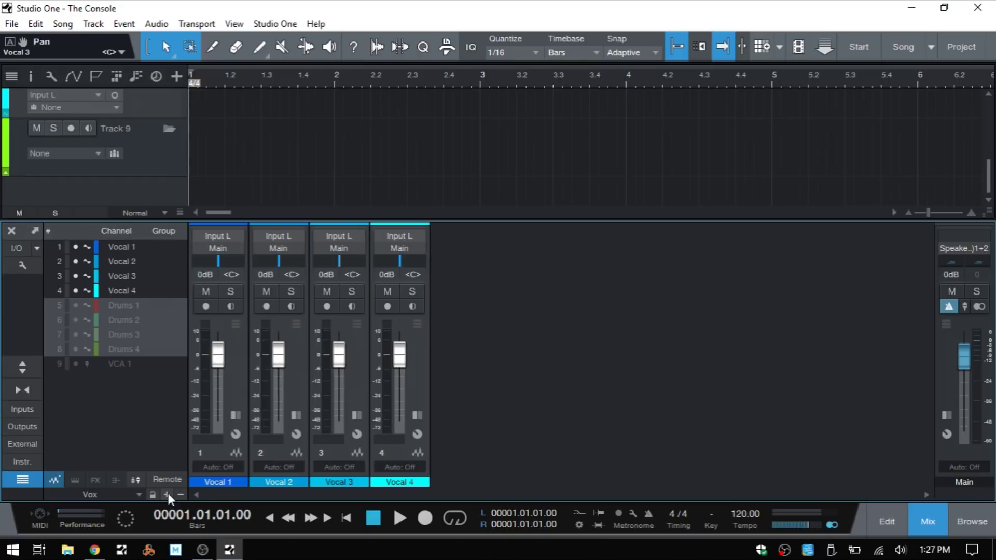
Recall the Drums scene and switch back to the Vox scene to compare the stored channel views
click(139, 494)
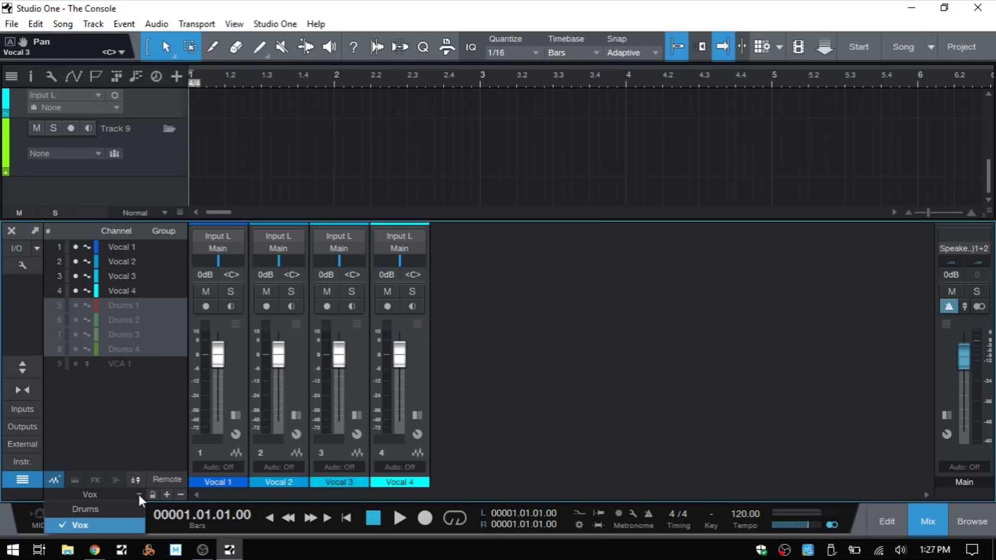
click(91, 511)
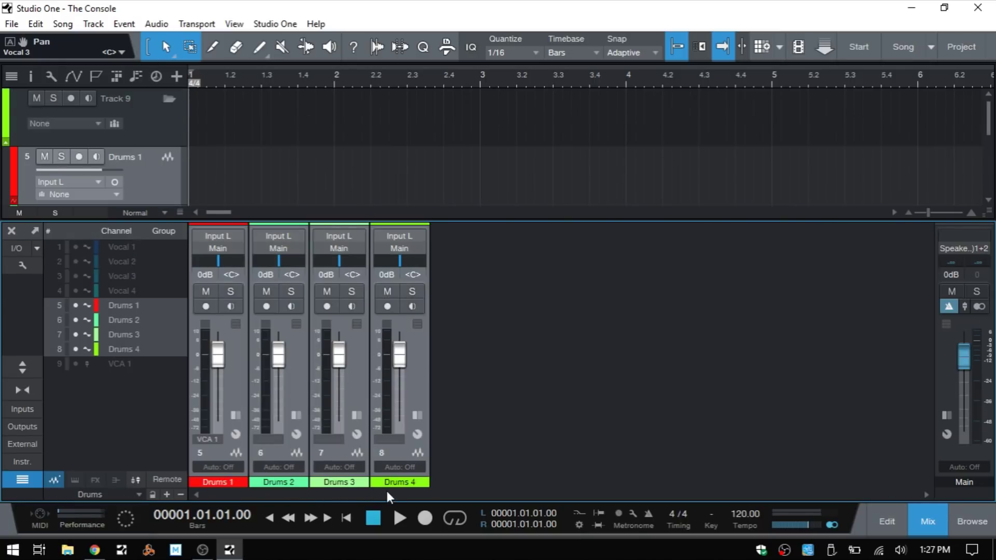
click(138, 494)
click(85, 526)
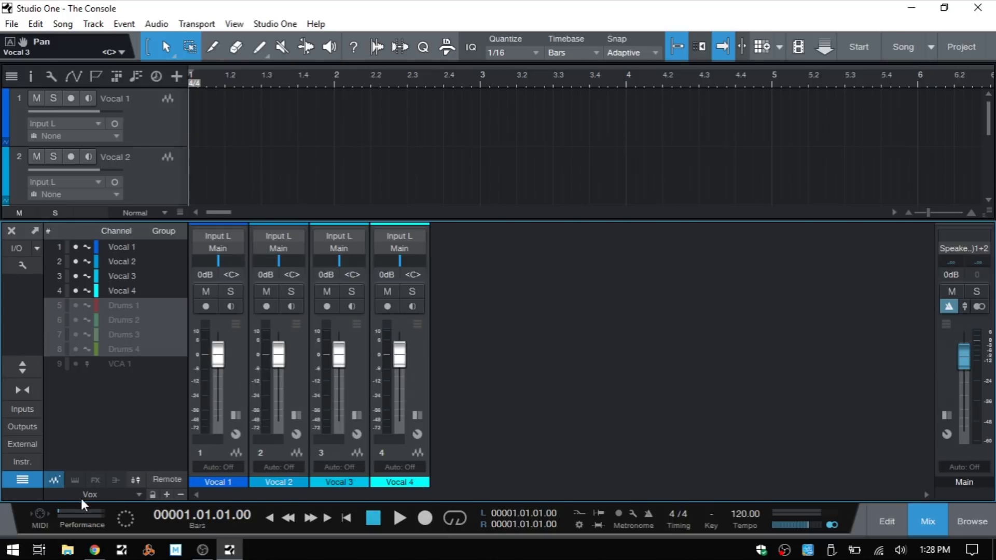
Delete the Vox scene and check the list of remaining scenes
click(153, 494)
click(180, 495)
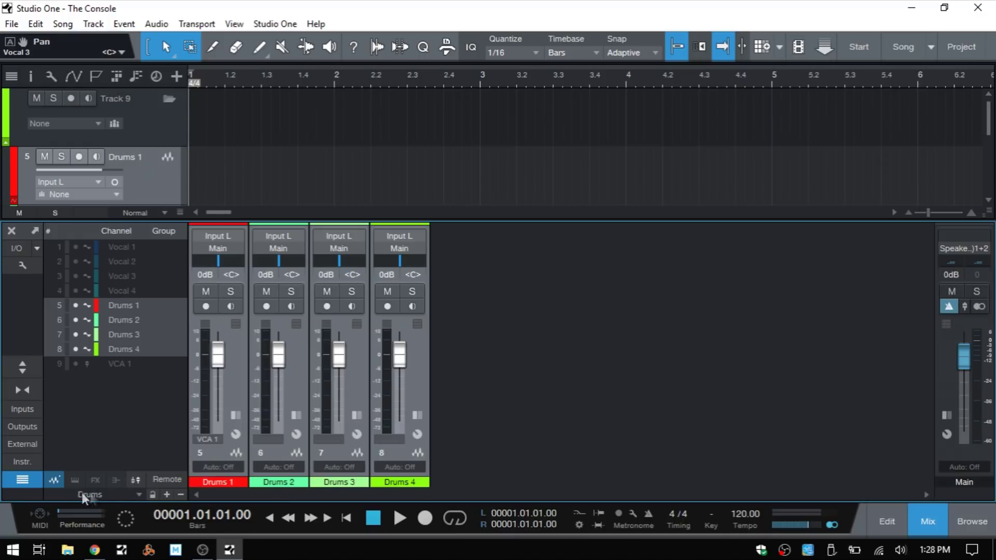
click(138, 494)
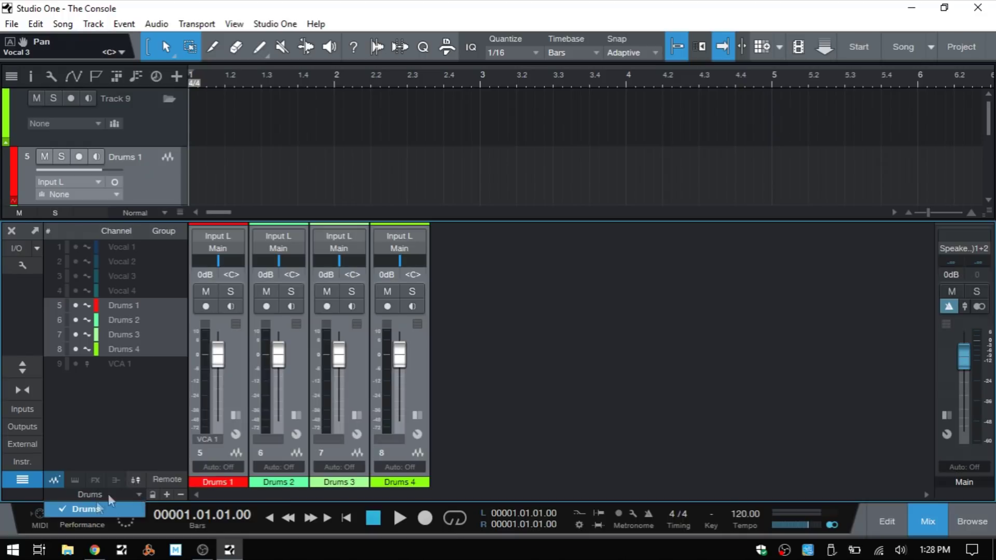
click(139, 416)
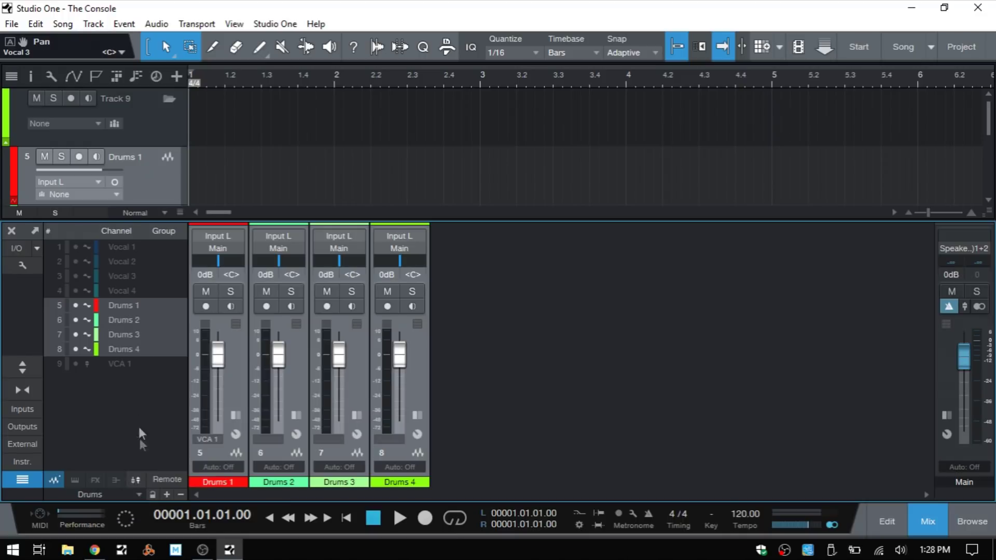
Delete the Drums scene and make the Vocal 1–4 and VCA 1 channels visible in the console again
click(181, 494)
click(76, 290)
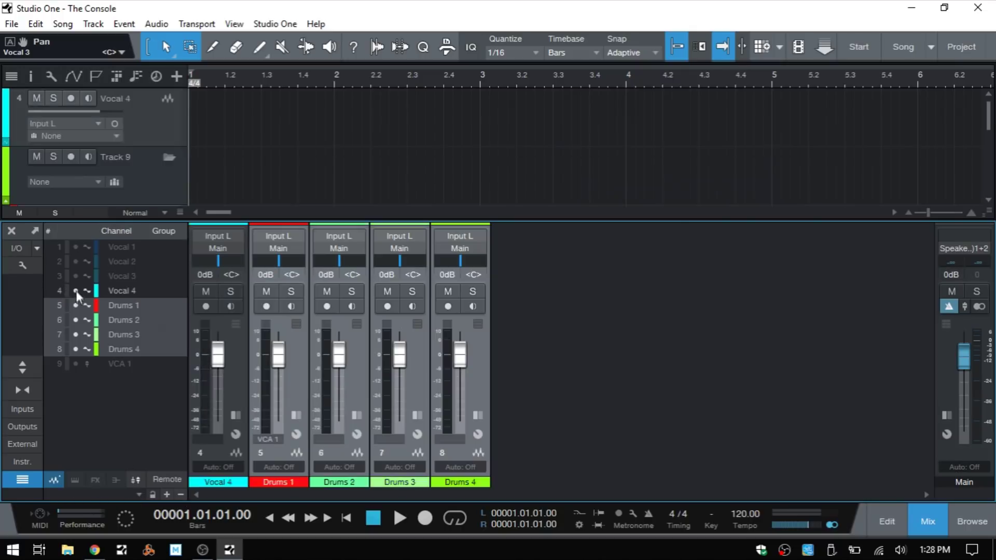
click(75, 276)
click(75, 261)
click(76, 246)
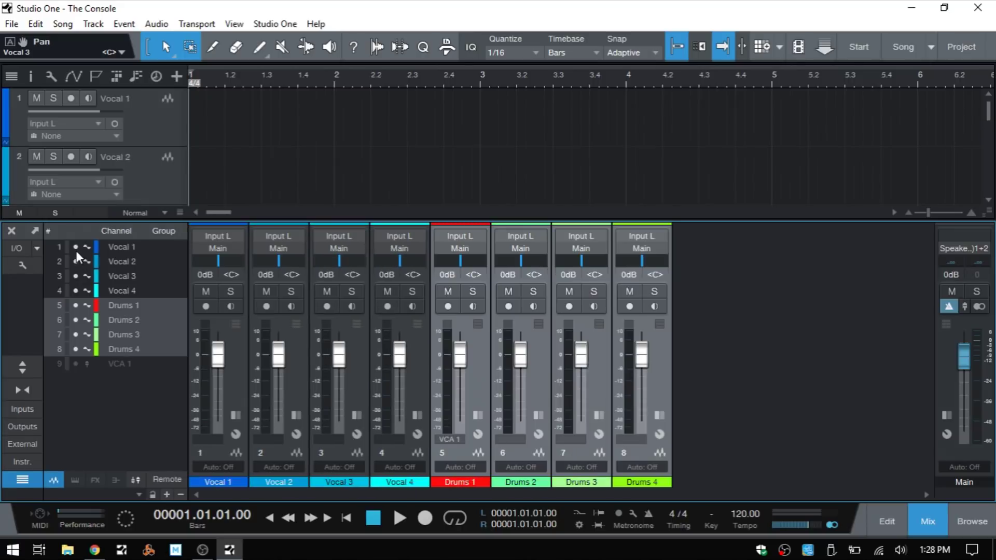
click(75, 363)
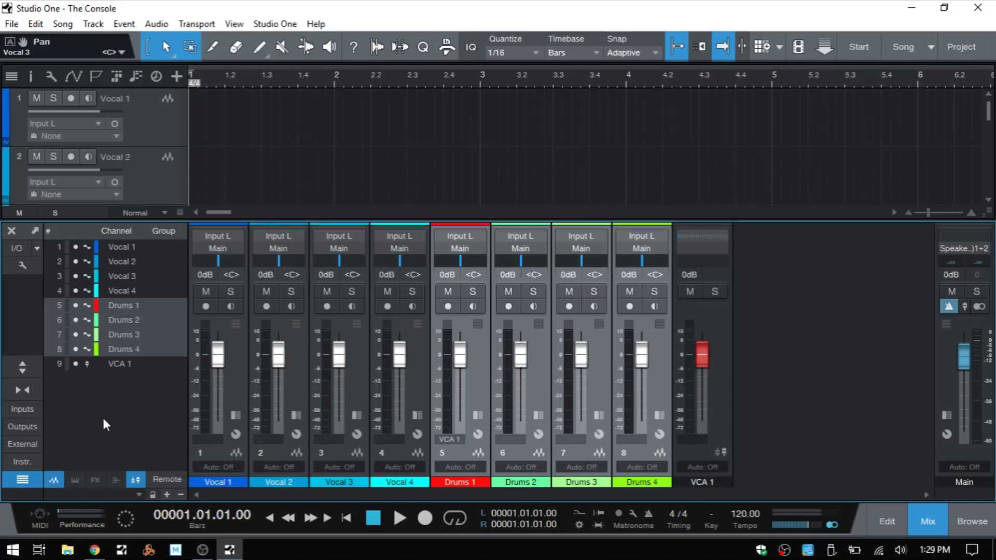
Expand the console to show taller inserts and sends sections, and add the PreSonus Autofilter to the Vocal 3 inserts
click(19, 369)
drag(485, 170, 489, 109)
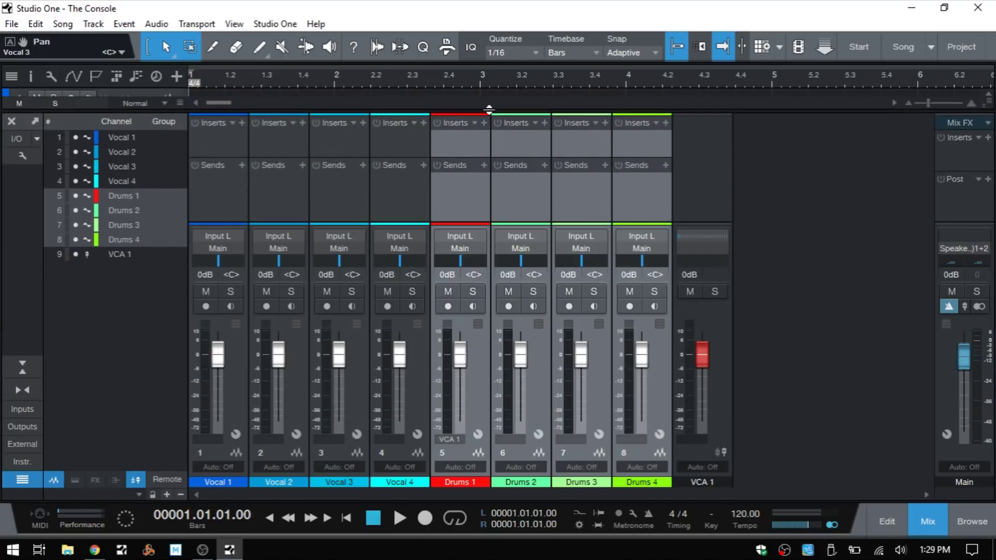
click(362, 123)
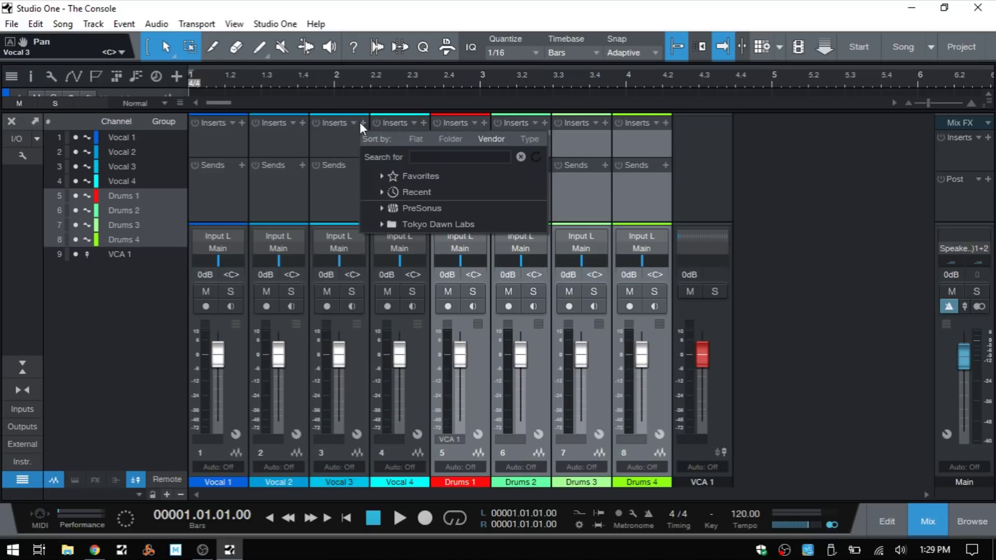
click(415, 208)
click(435, 257)
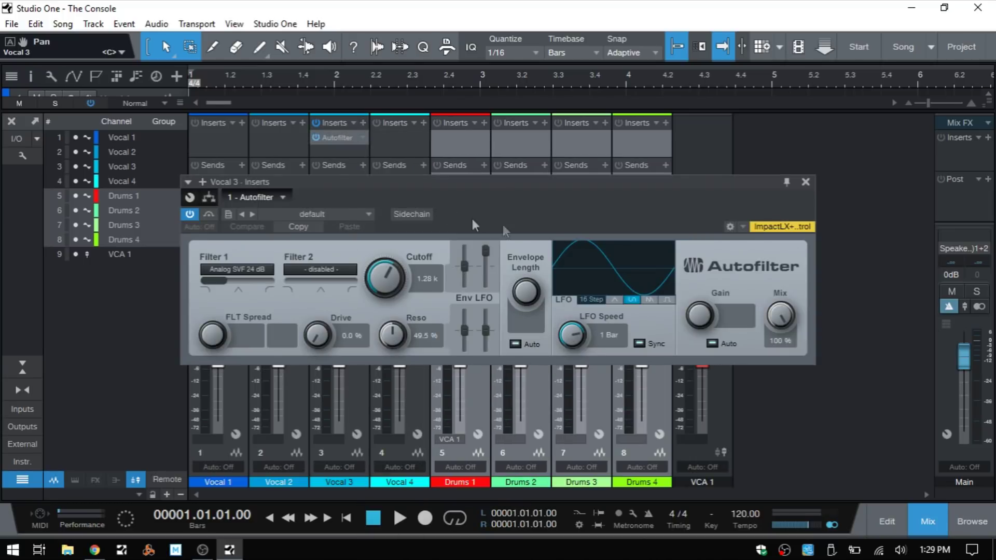
Set the Vocal 3 Autofilter to 516 Hz cutoff, 1/2 T LFO speed, 68.5 % resonance and 28.0 % drive, and close its window
drag(380, 271, 403, 308)
drag(572, 334, 572, 314)
drag(386, 341, 376, 303)
drag(323, 337, 308, 285)
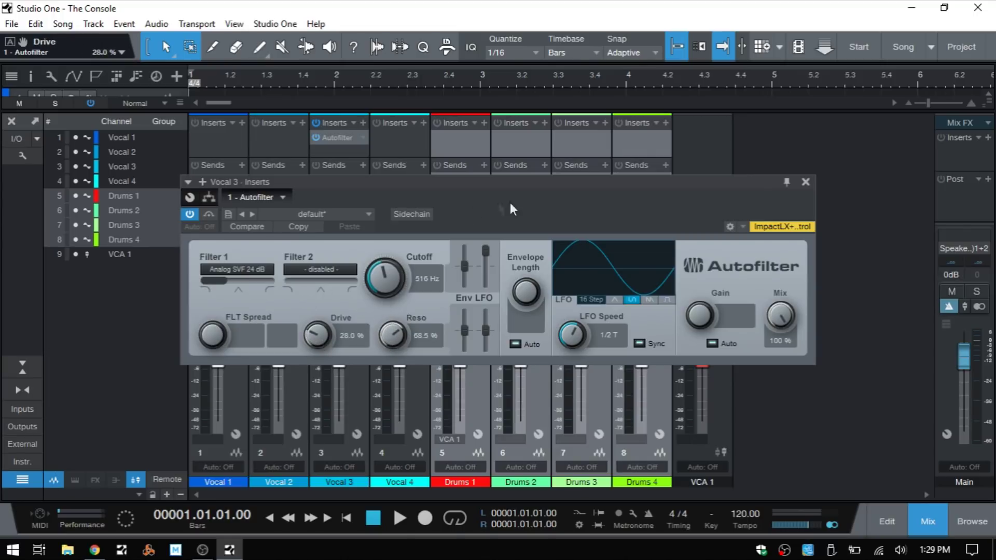
click(805, 183)
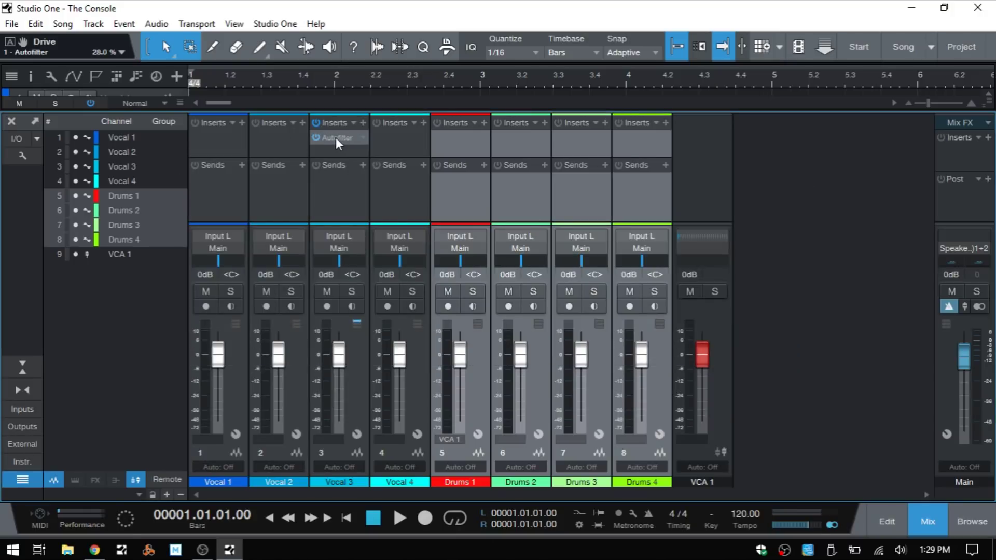
Copy the Autofilter with its settings from Vocal 3 to the selected Drums 1–4 channels and to Vocal 1
drag(335, 138, 462, 137)
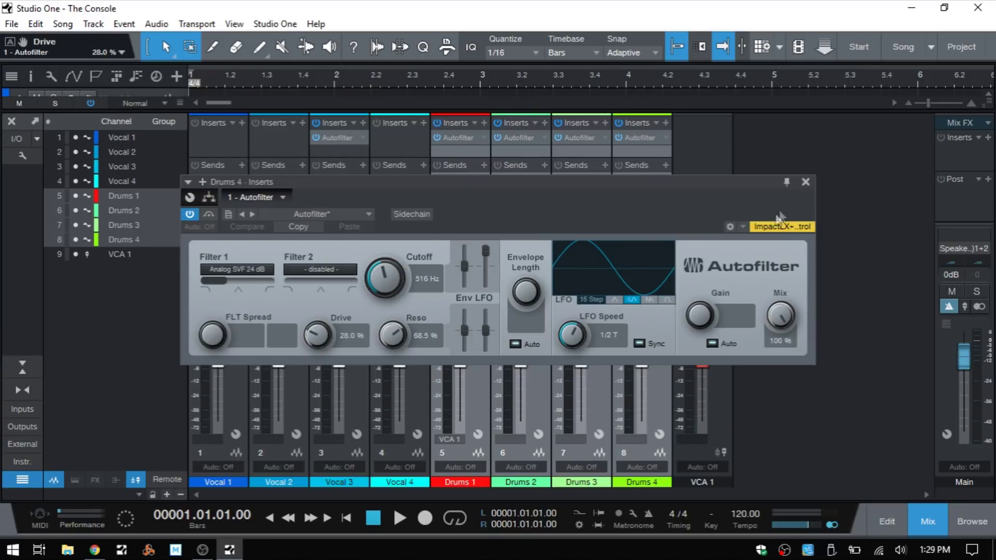
click(806, 182)
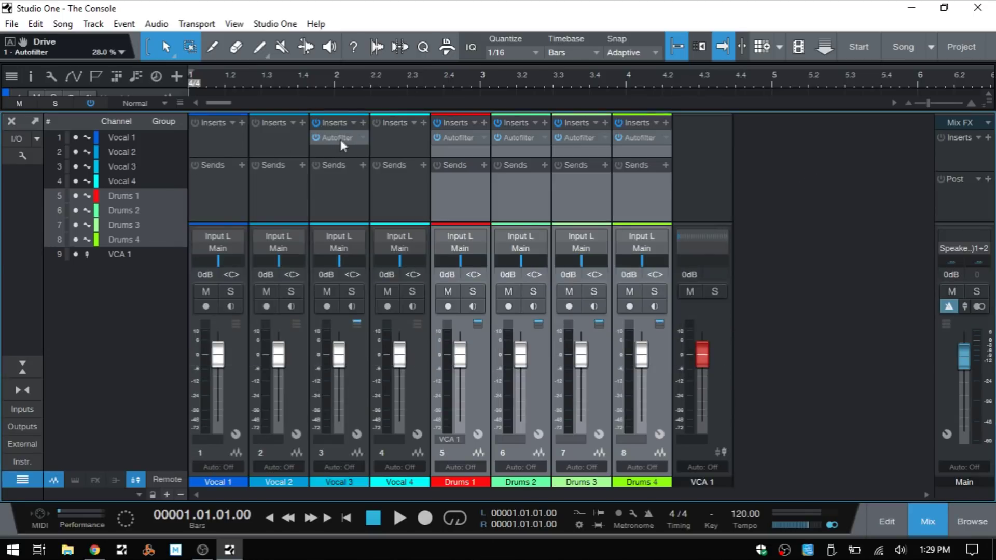
drag(341, 139, 221, 136)
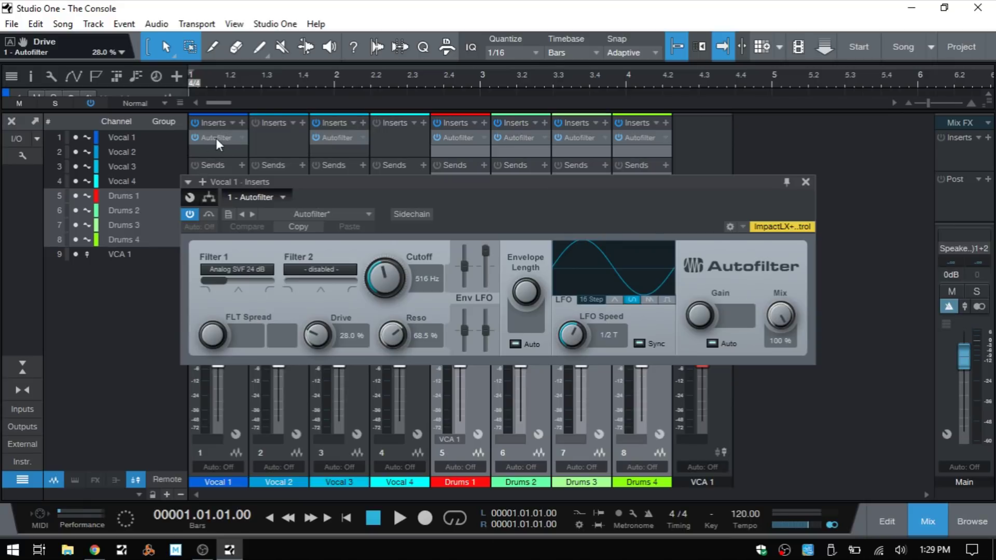
click(805, 182)
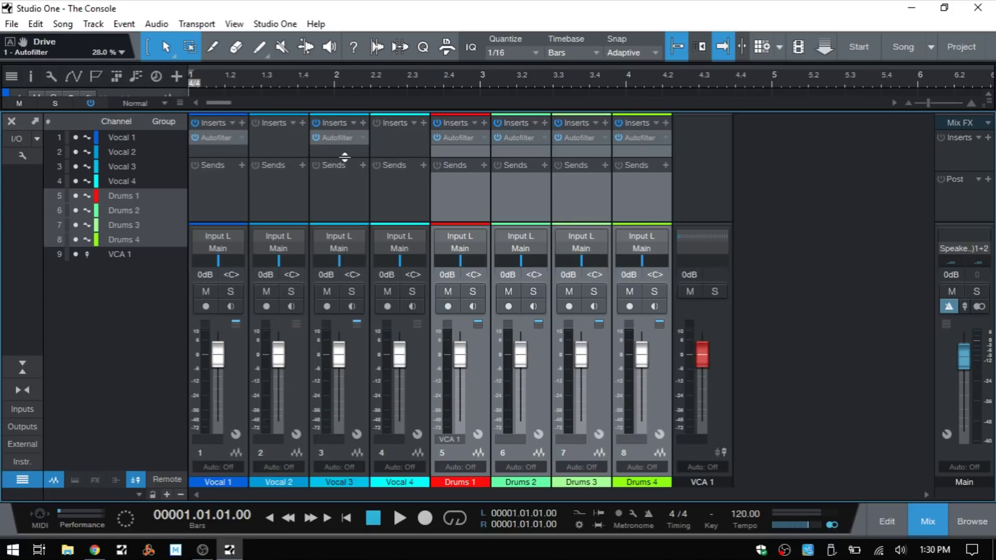
Add a PreSonus Beat Delay to the Vocal 3 inserts and copy that channel's whole insert chain to Vocal 4
drag(344, 156, 334, 191)
click(363, 121)
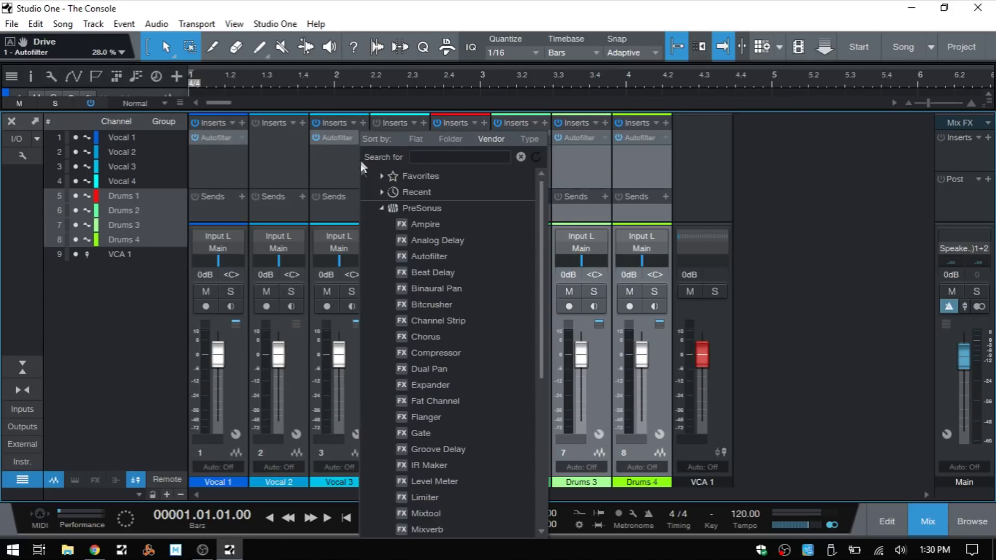
click(431, 273)
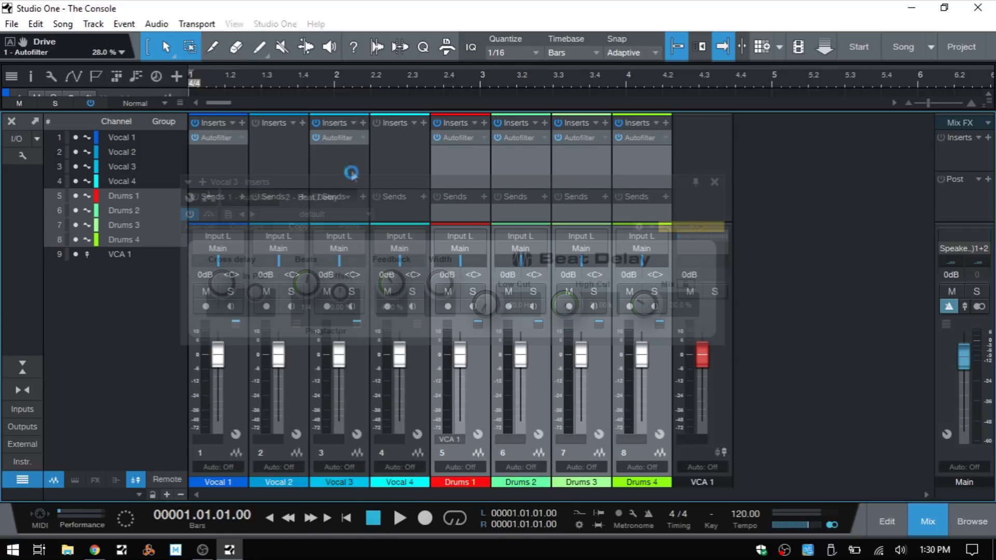
click(715, 181)
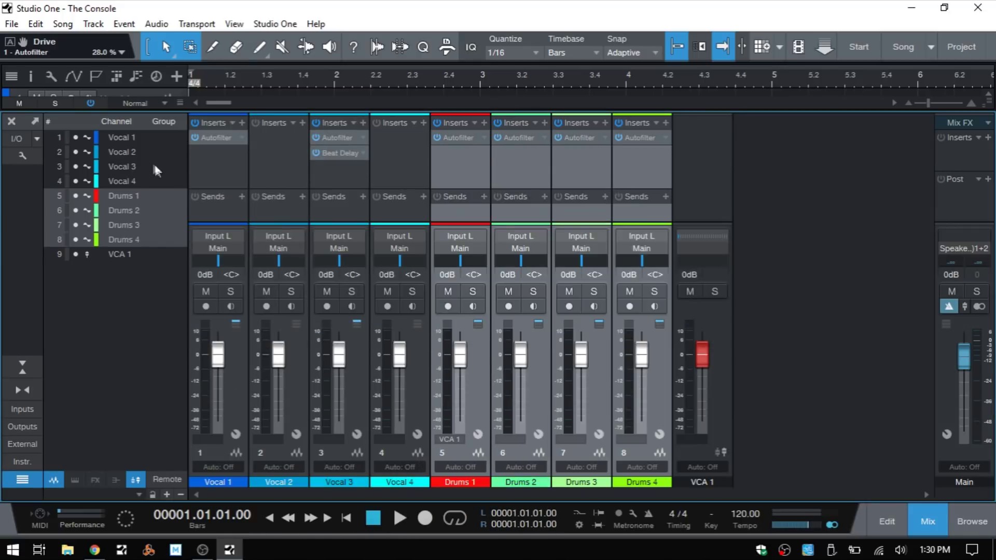
drag(314, 133, 397, 125)
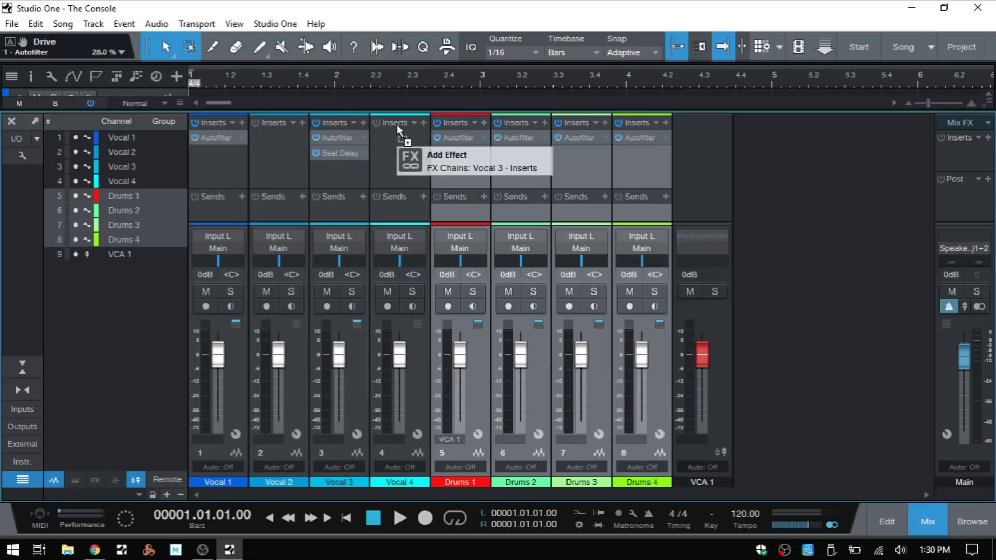
drag(397, 124, 397, 125)
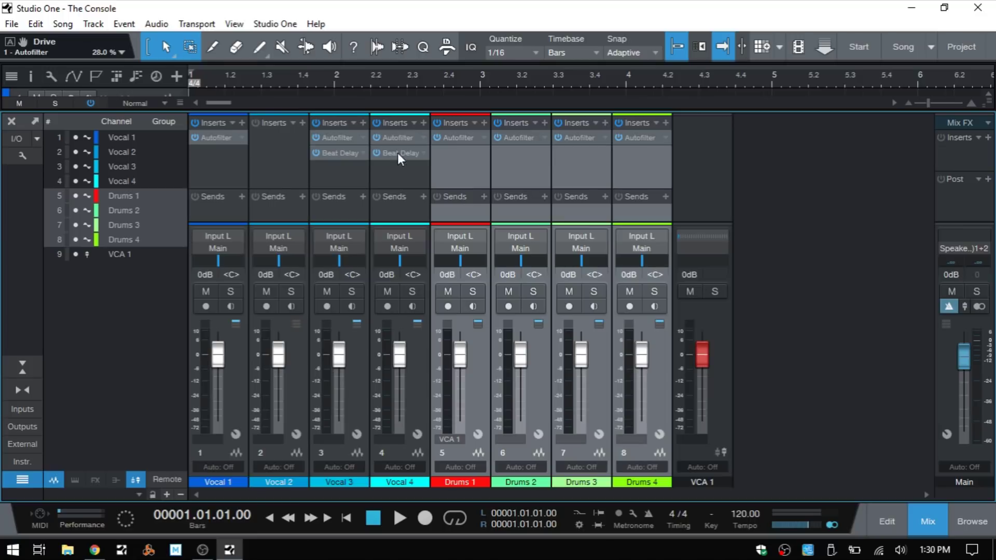